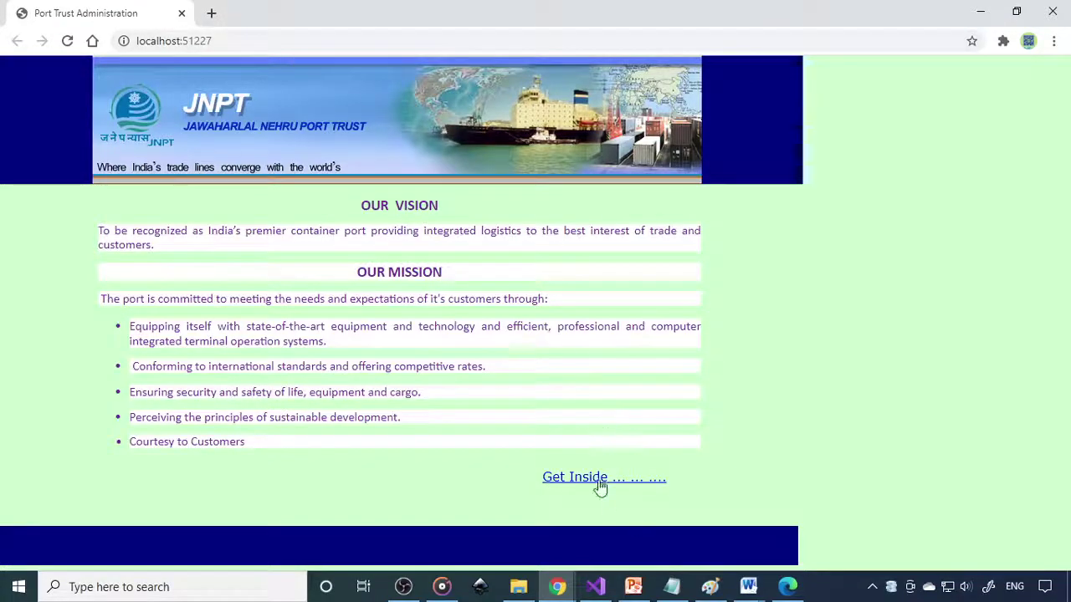
Step: Enter the JNPT Port Trust site from the welcome page showing Our Vision and Our Mission
click(600, 483)
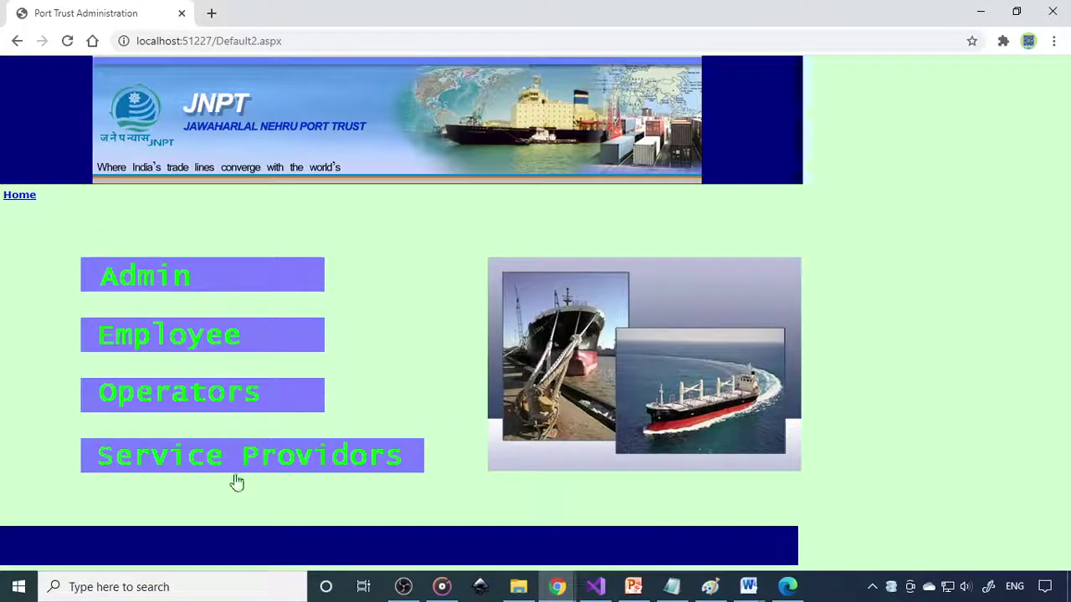
Step: Sign in as administrator using the saved admin user name and the account password
click(163, 279)
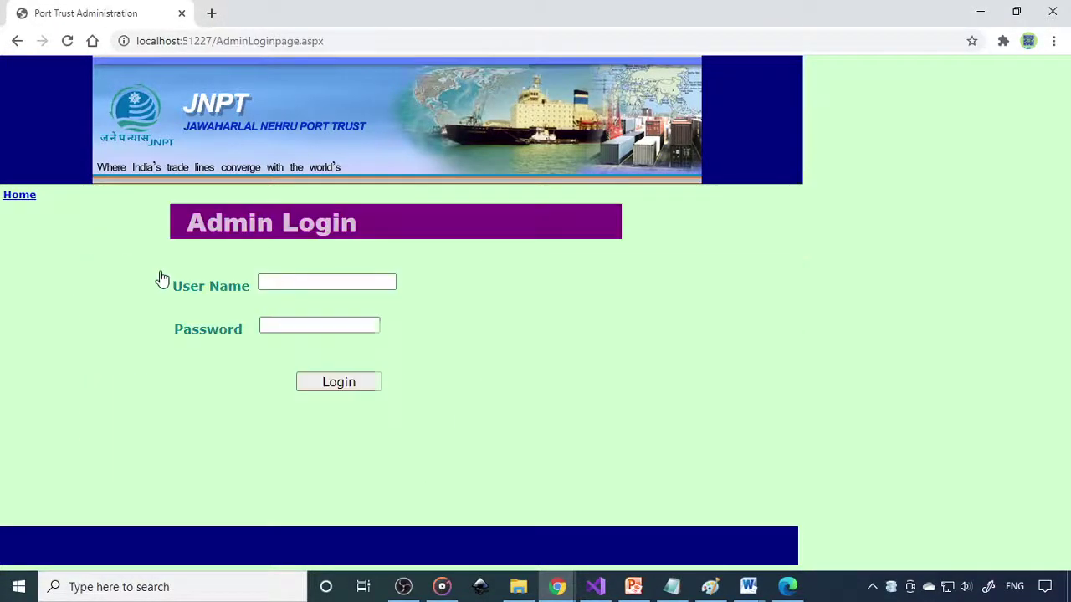
click(326, 282)
click(313, 311)
click(314, 330)
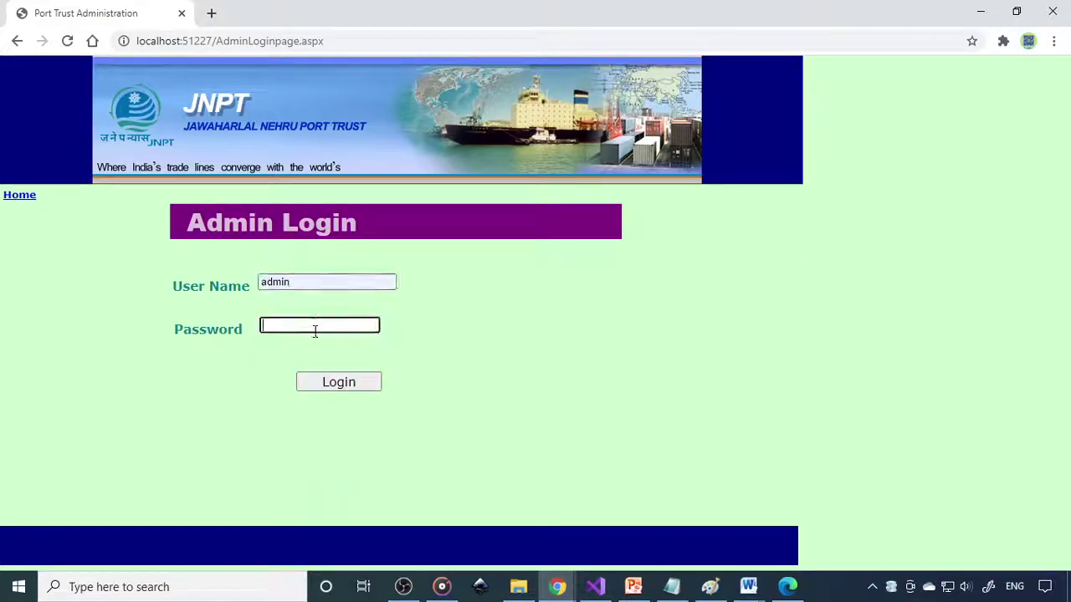
text(admin)
key(Return)
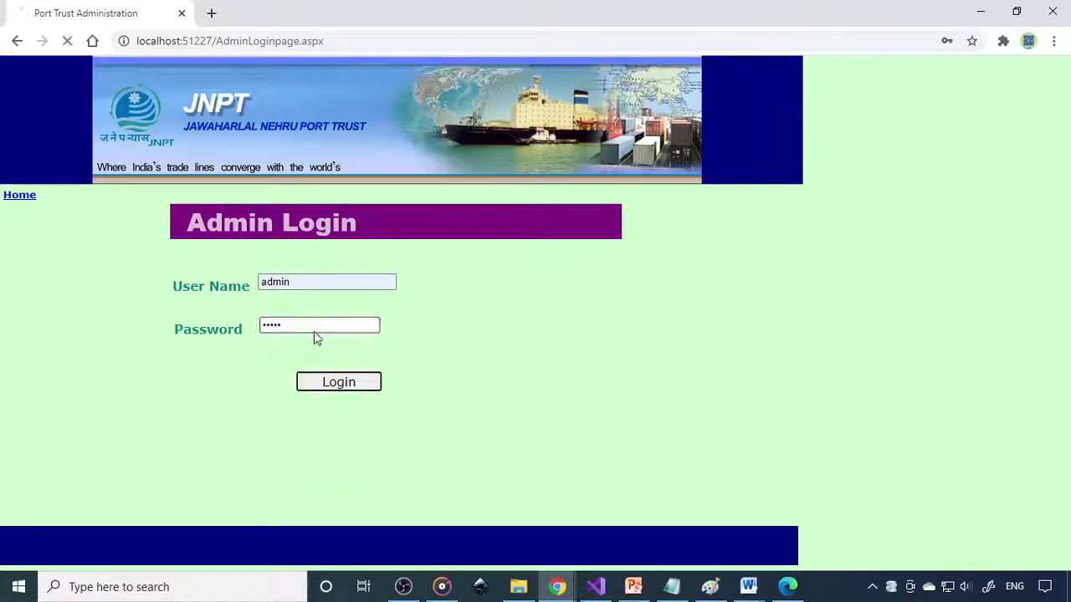
click(673, 267)
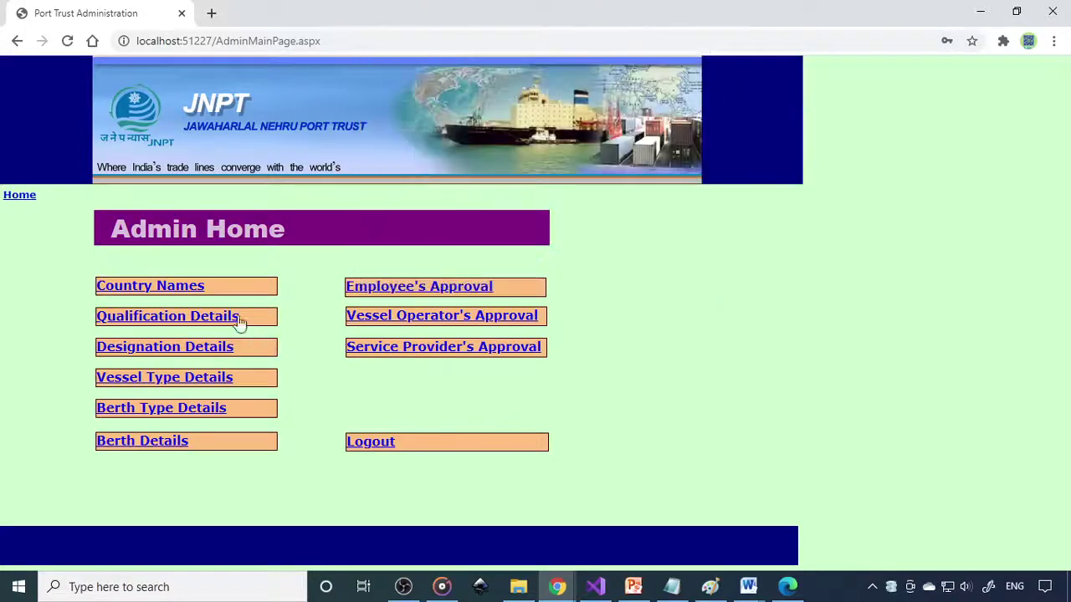
Step: Review the Country Names, Qualification, Designation, Vessel Type and Berth Type entry forms, returning Home each time
click(187, 288)
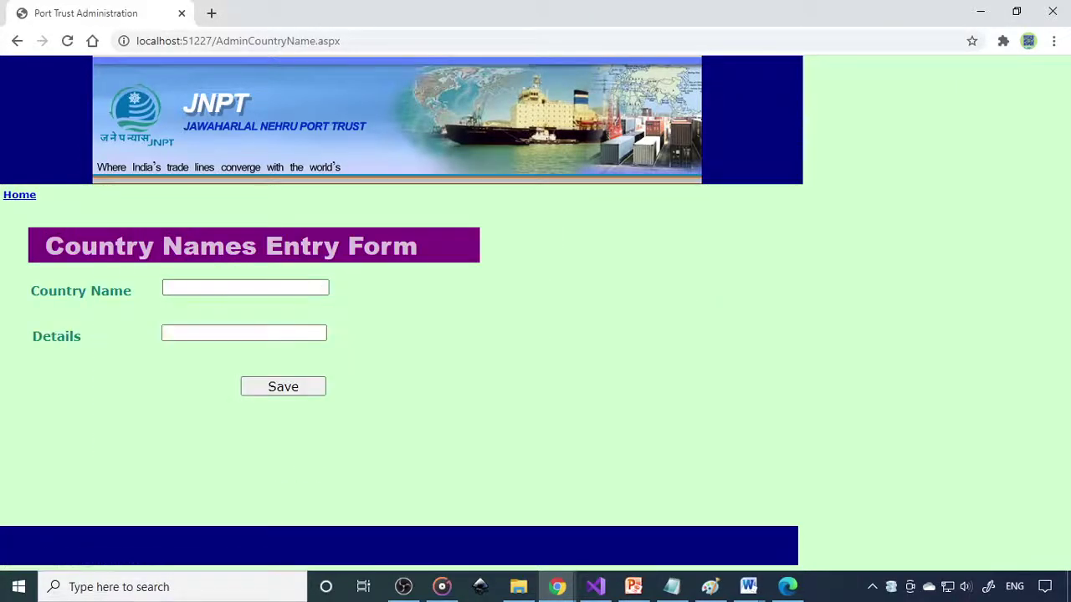
click(30, 201)
click(165, 316)
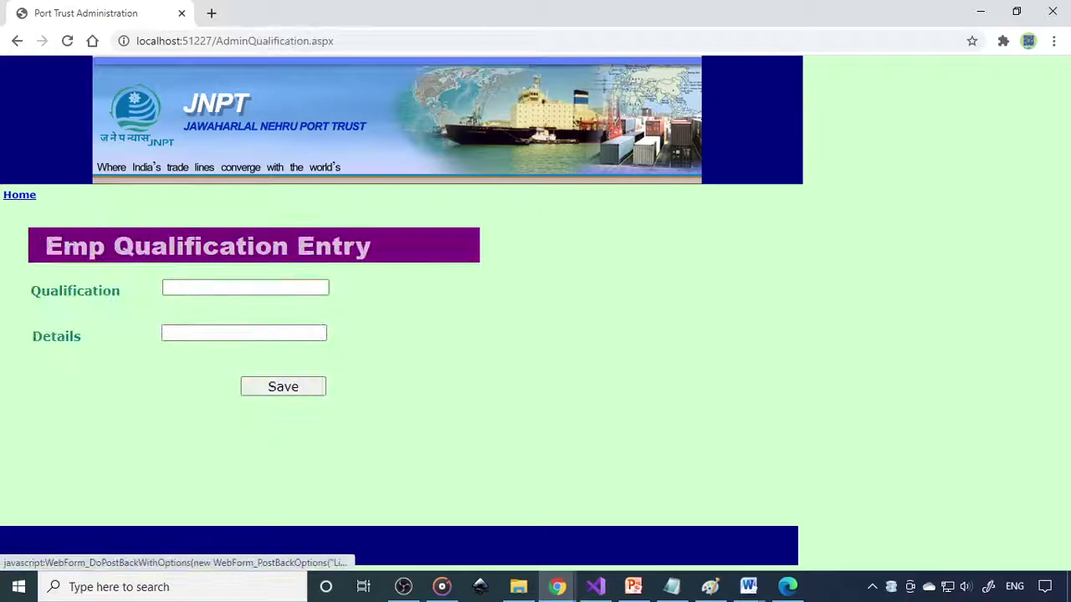
click(30, 201)
click(156, 348)
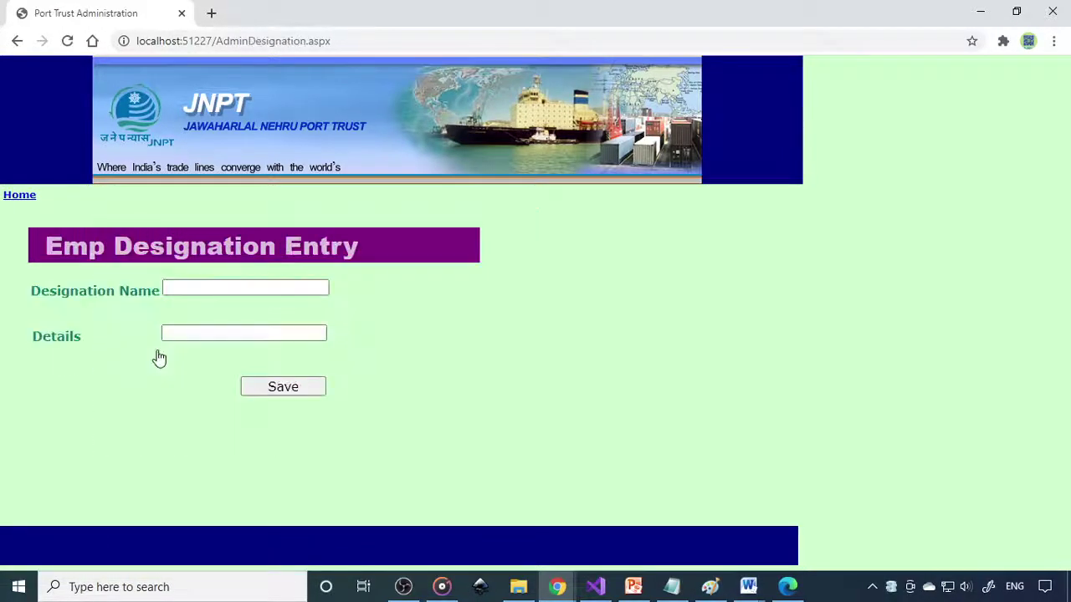
click(27, 199)
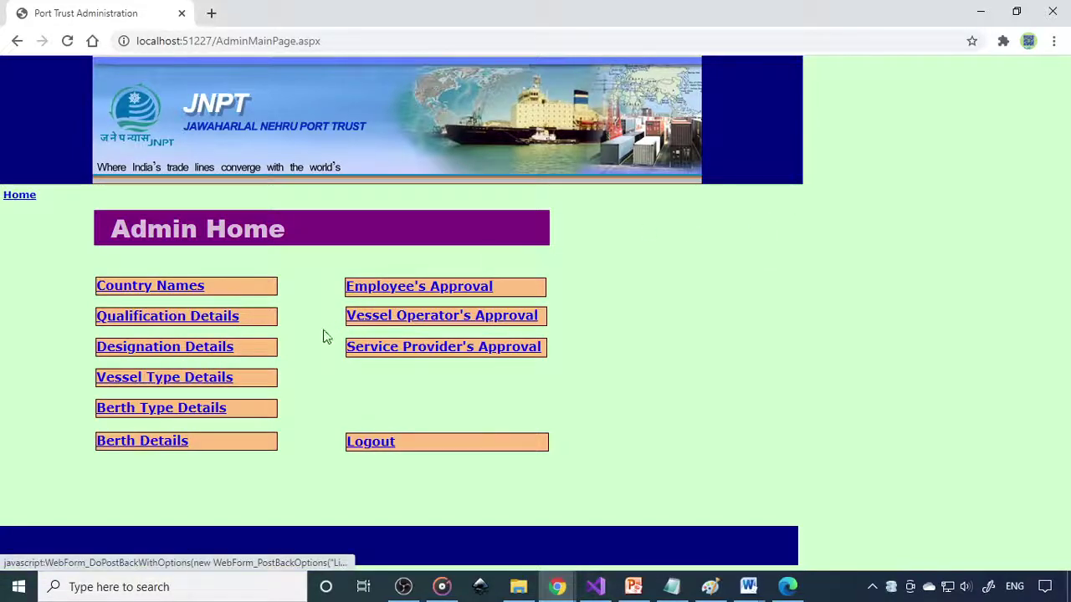
click(156, 381)
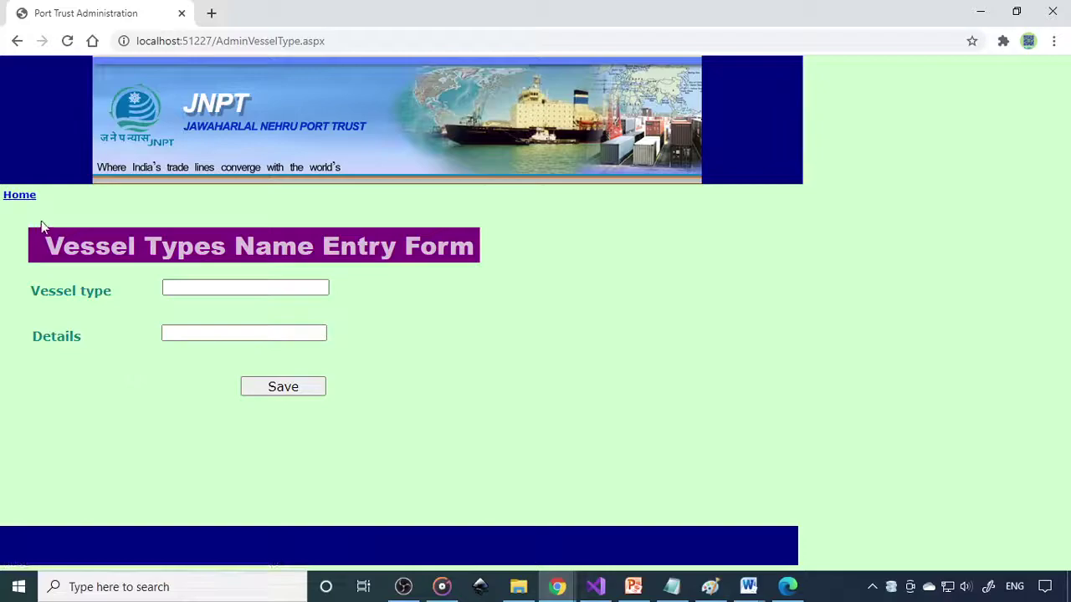
click(21, 197)
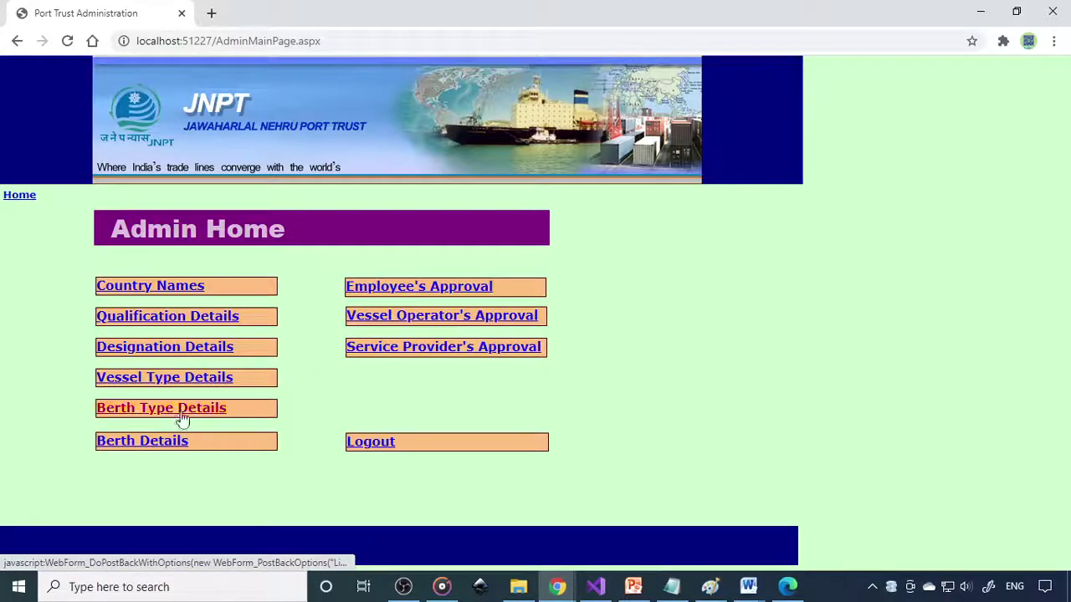
click(182, 420)
click(23, 199)
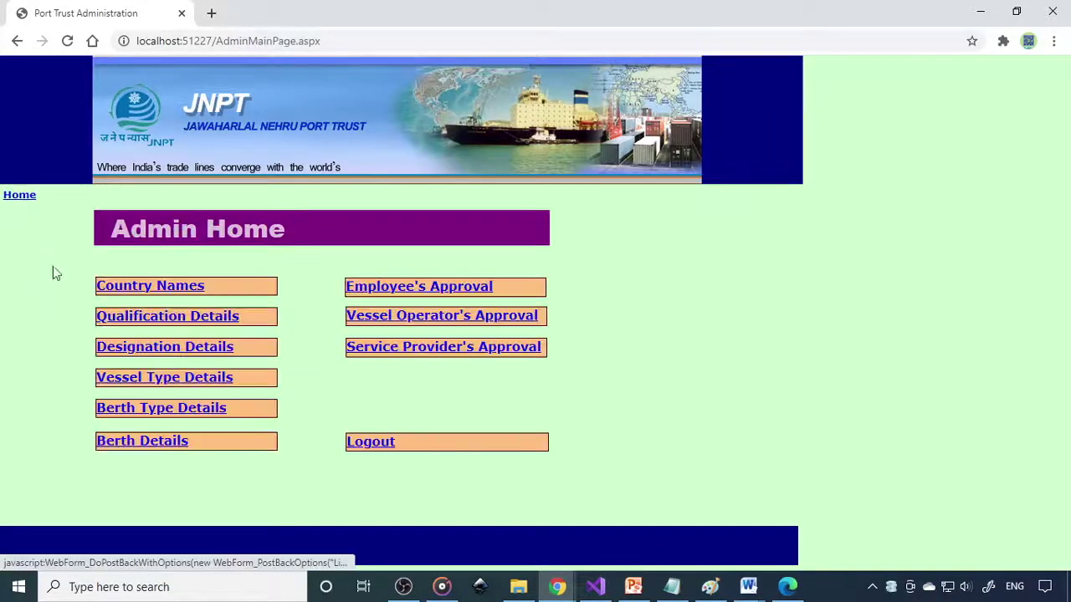
Step: Check the Berth Details form's available berth types, then go Home and view Employee's Approval
click(138, 442)
scroll(257, 402, down, 1)
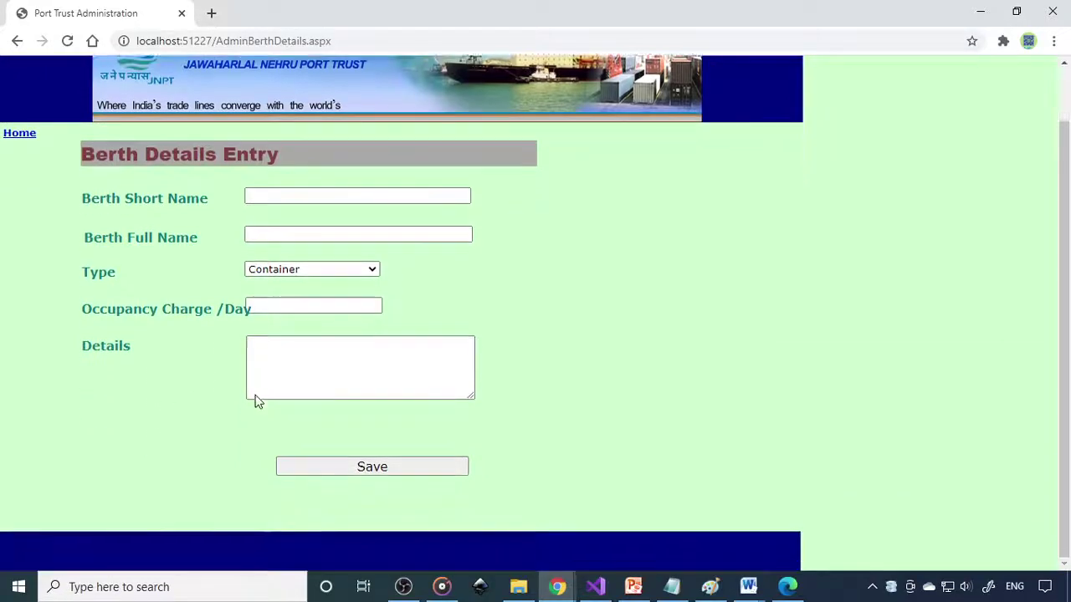
scroll(256, 401, up, 1)
click(325, 334)
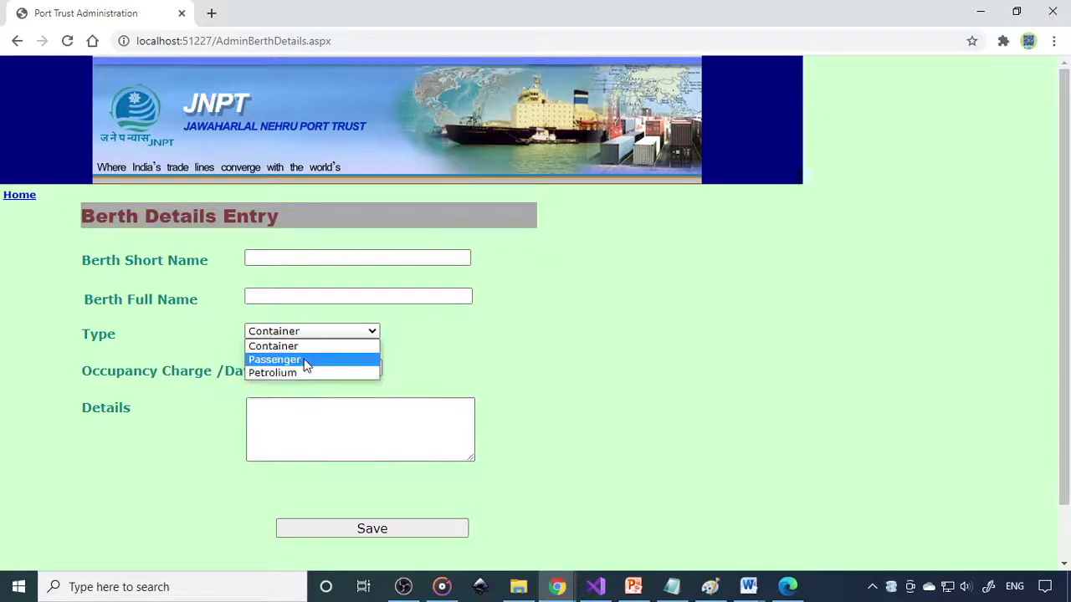
click(24, 198)
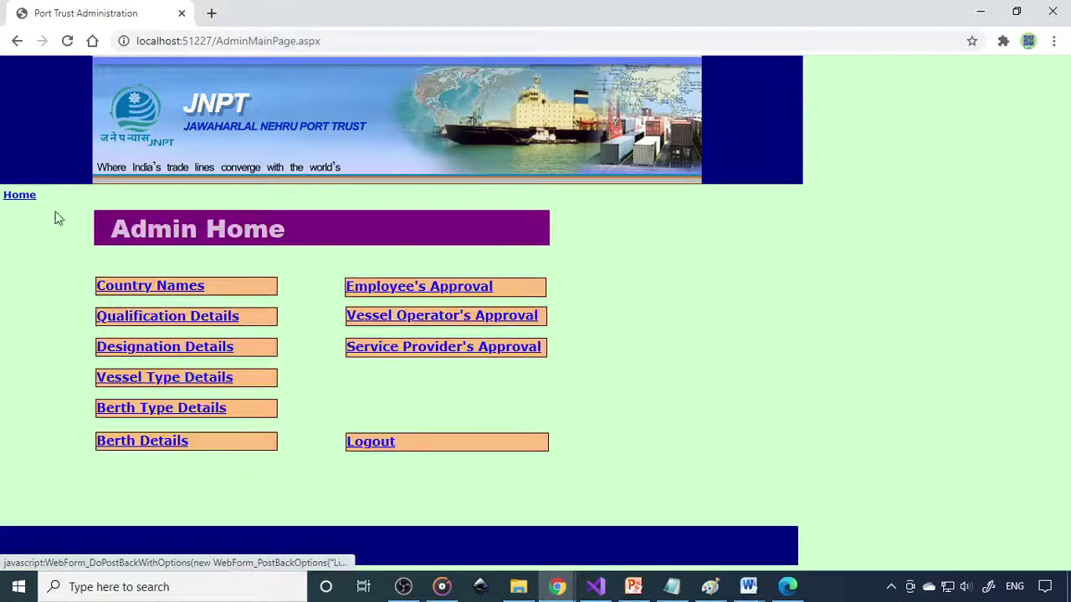
click(470, 293)
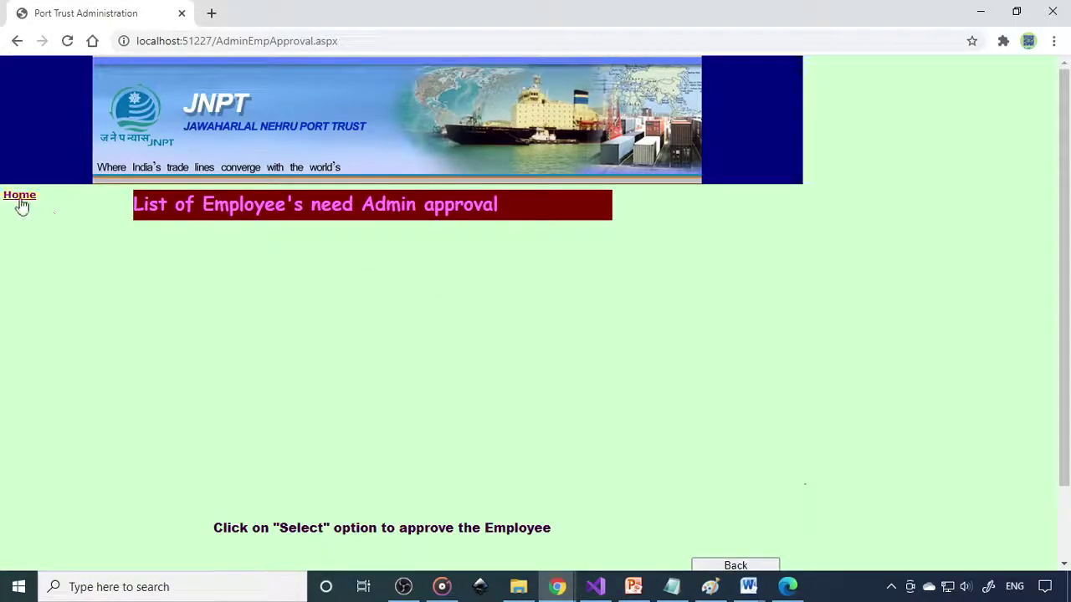
Step: Approve the pending vessel operator on the Vessel Operator's Approval list
click(19, 200)
click(404, 319)
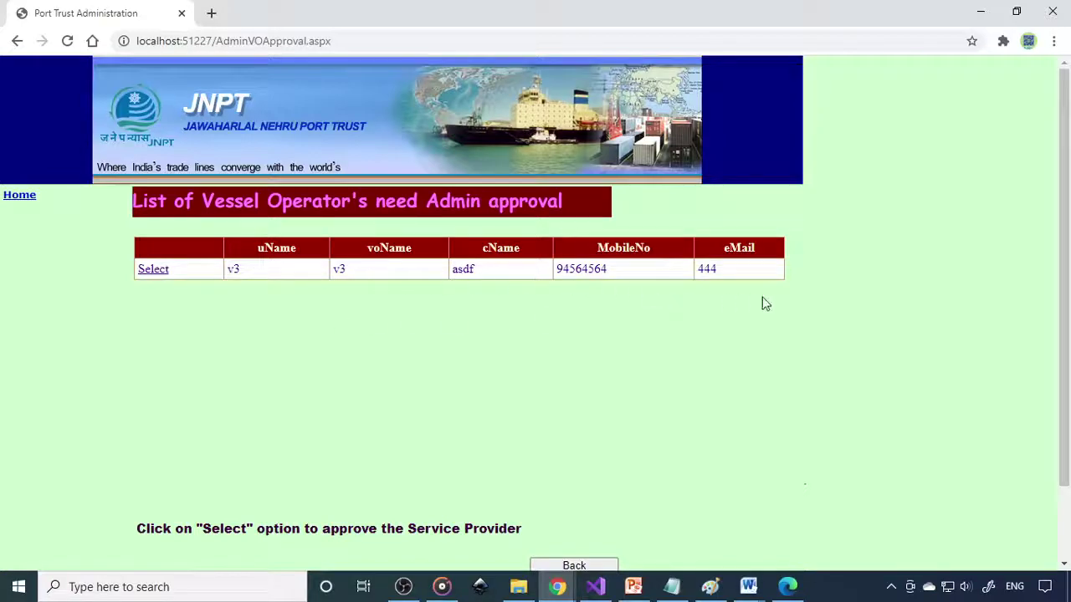
click(158, 272)
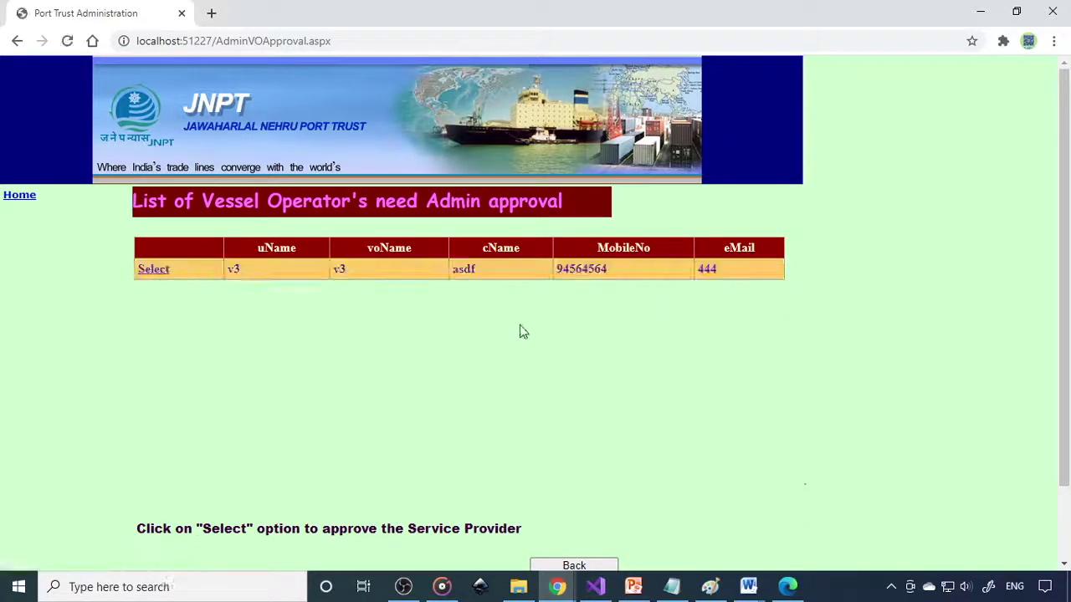
scroll(441, 361, down, 2)
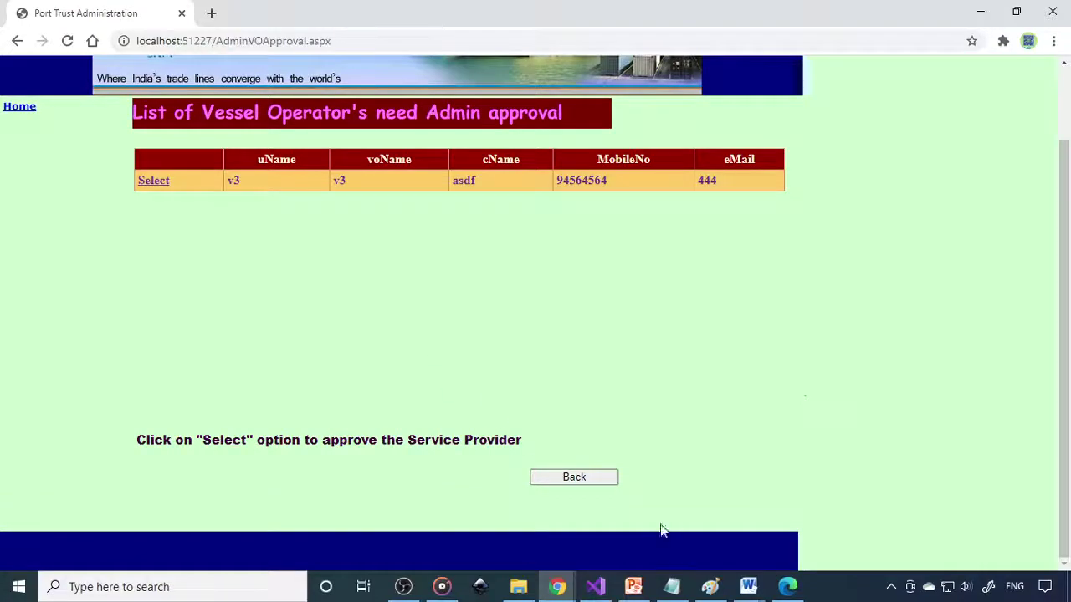
click(154, 183)
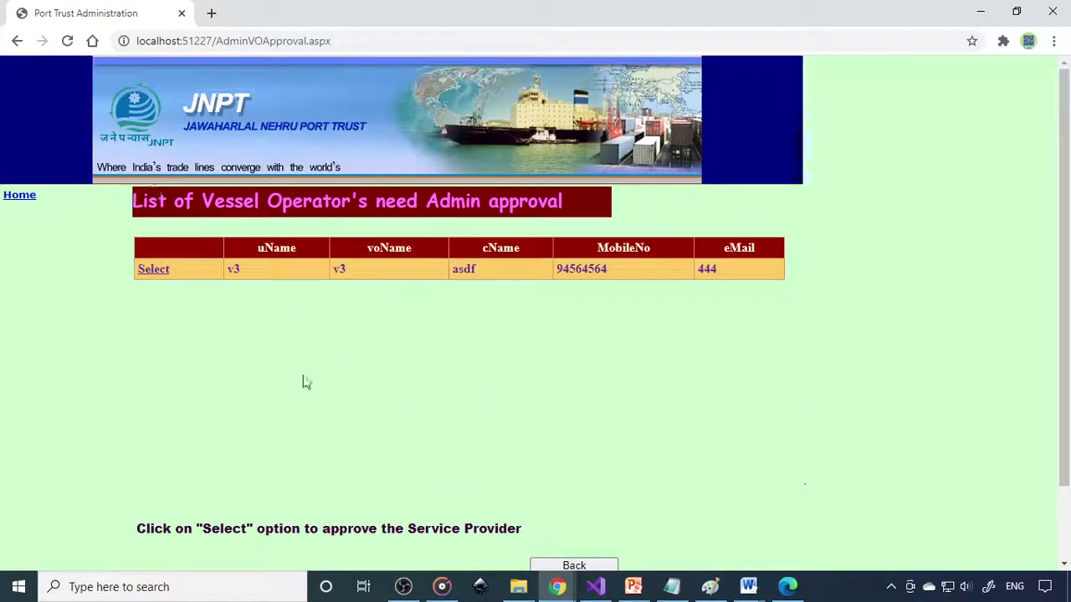
scroll(305, 382, down, 2)
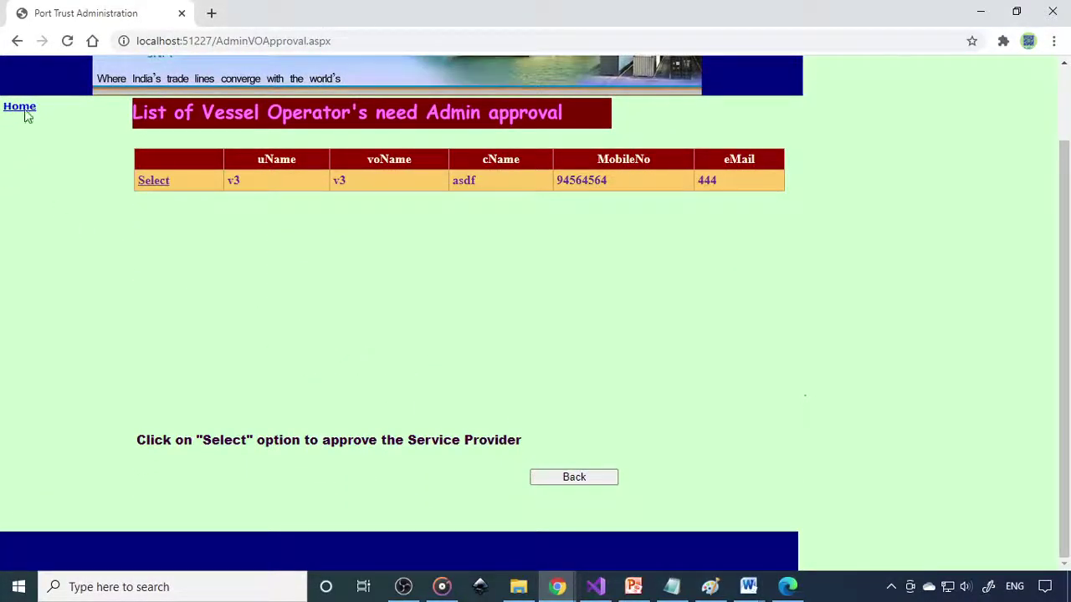
click(25, 113)
Step: Approve the pending service provider, then copy the localhost:51227 site address from Admin Home
click(394, 354)
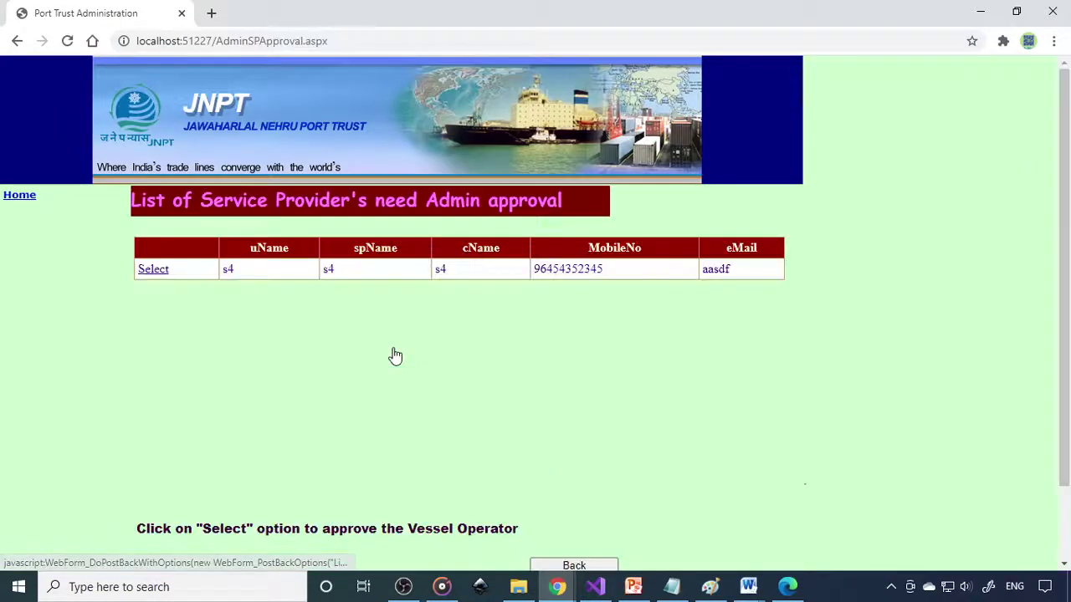
click(153, 270)
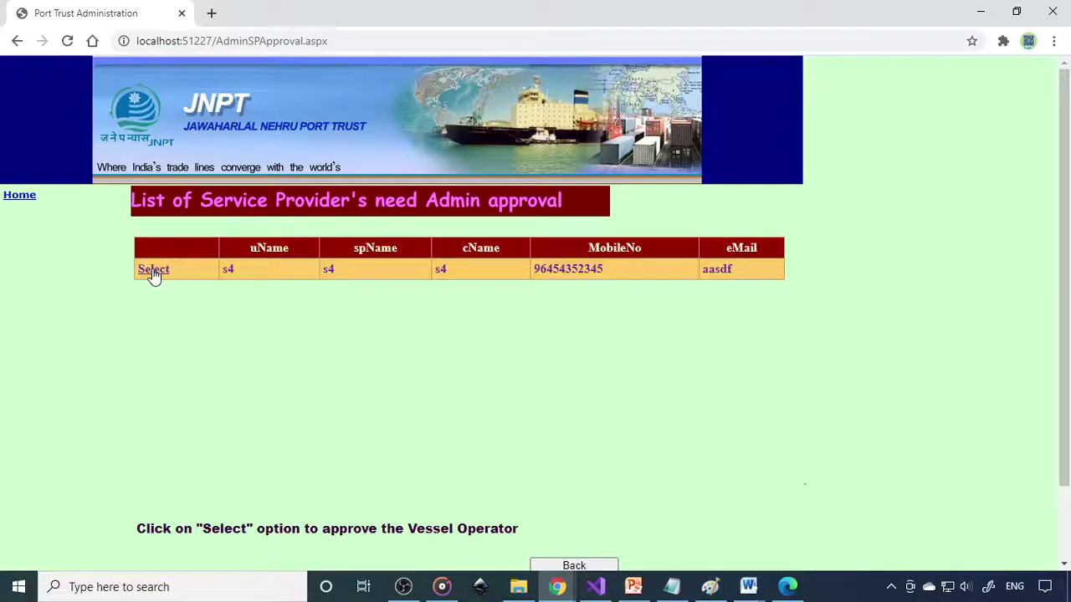
click(24, 199)
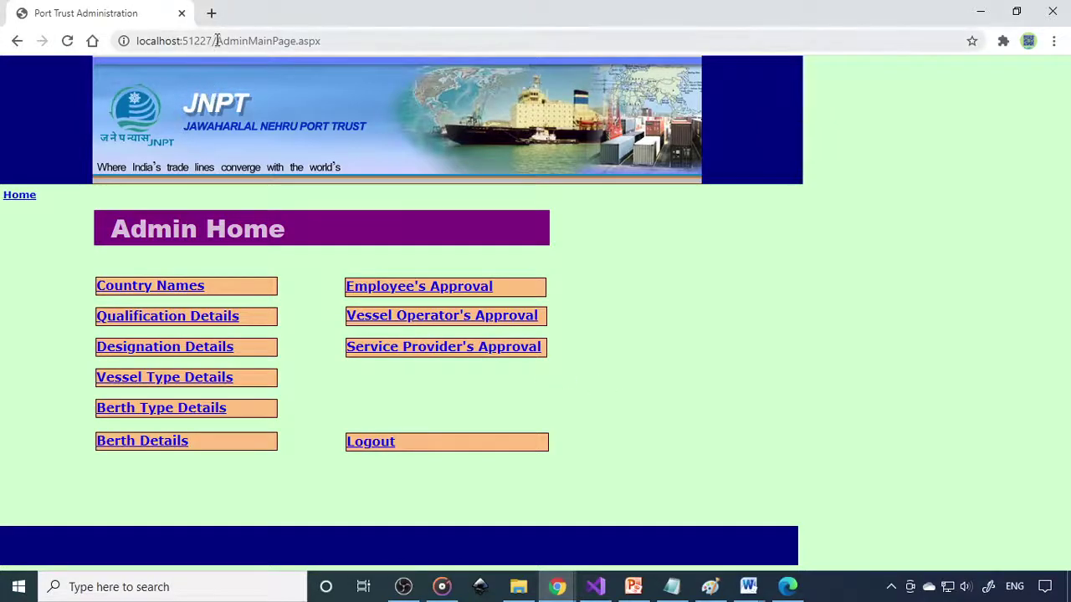
drag(215, 40, 102, 51)
key(ctrl+c)
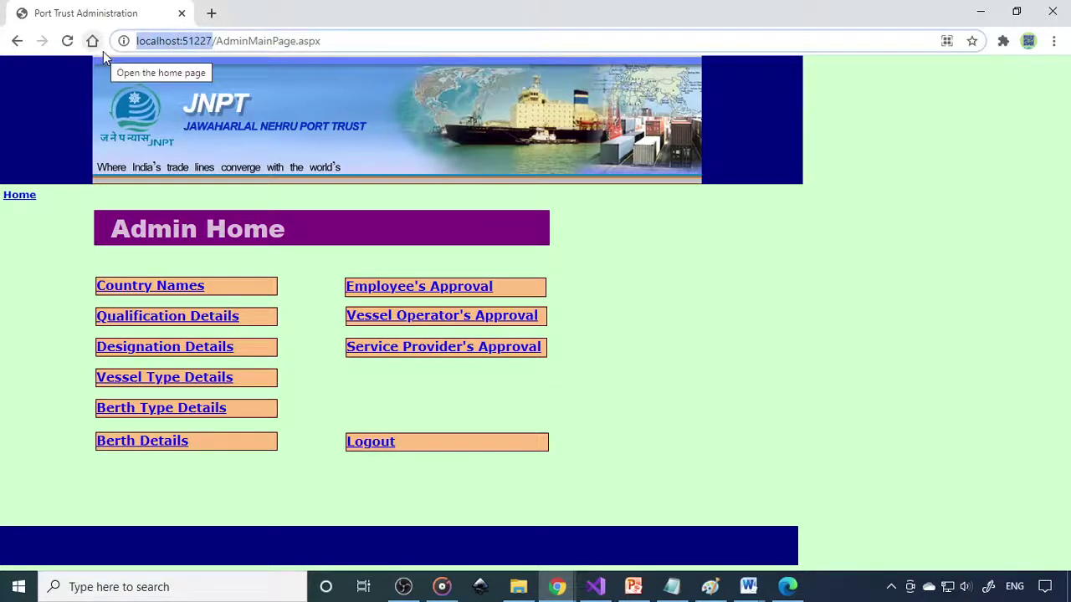
click(212, 15)
Step: Load localhost:51227 in the second tab and reach the employee login page
key(ctrl+v)
key(Return)
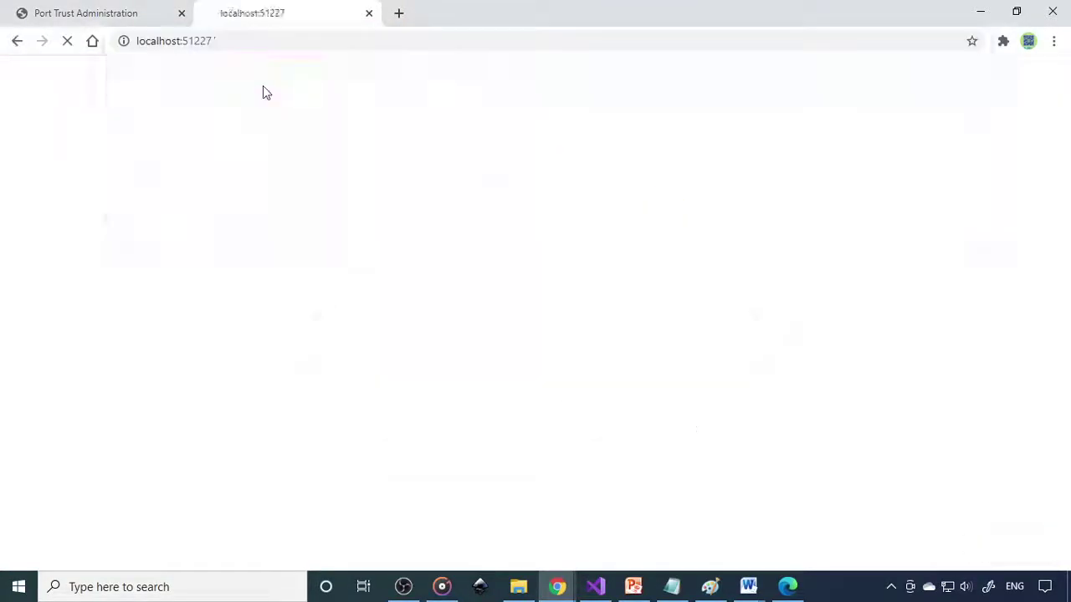
click(581, 479)
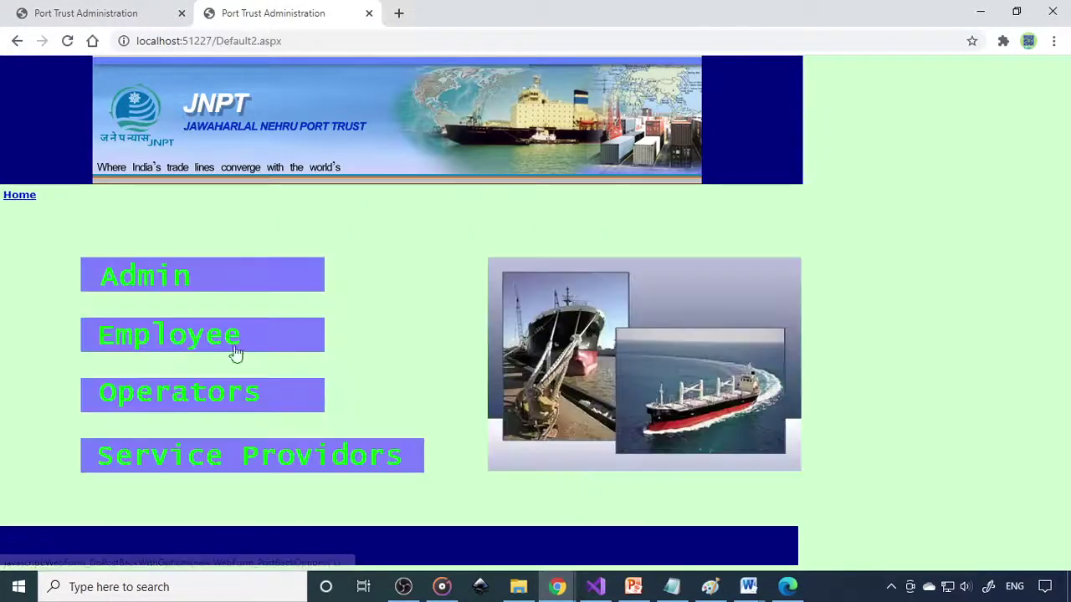
click(192, 339)
click(107, 15)
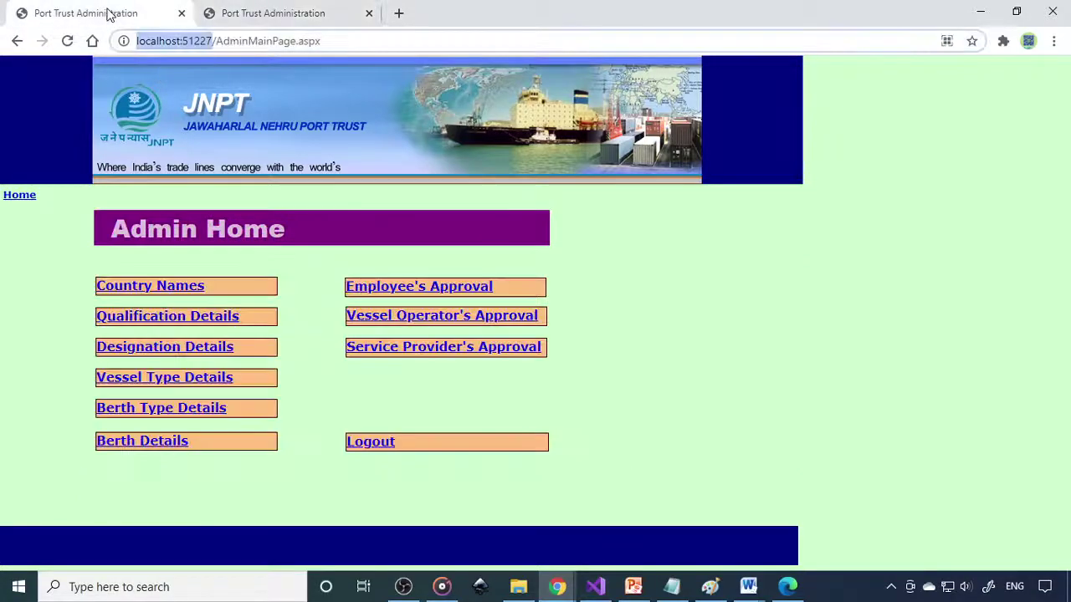
click(262, 15)
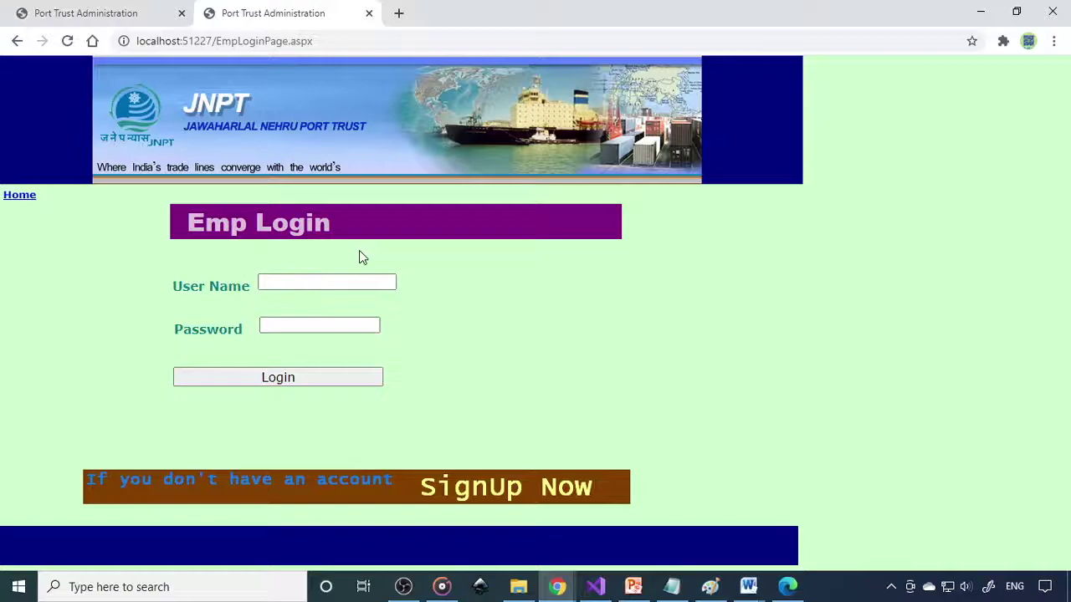
Step: Log in with the employee account, re-entering the password after the first attempt is rejected
click(351, 282)
text(em)
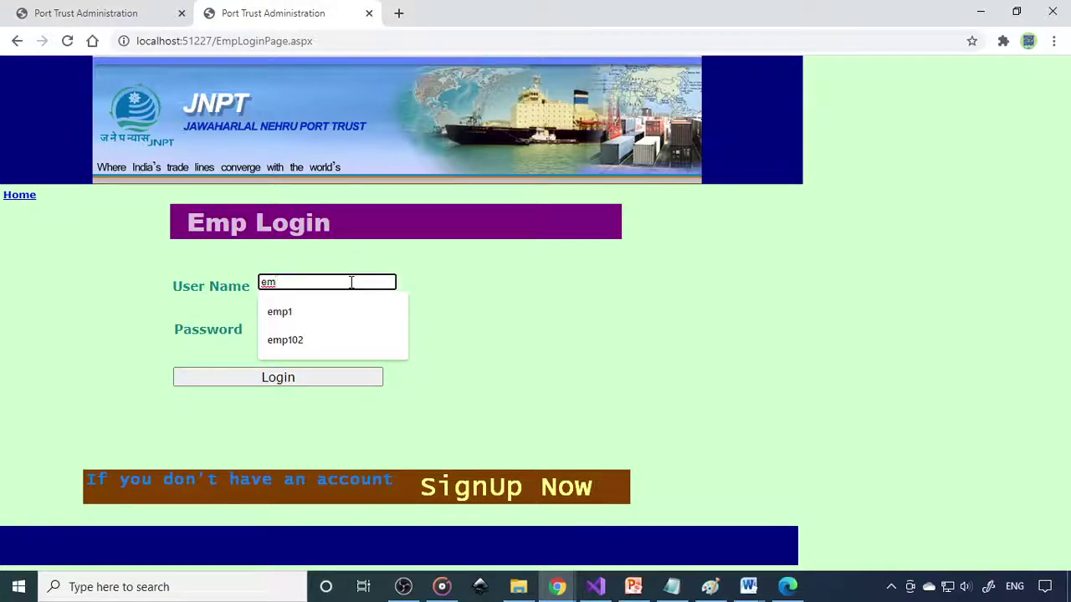
text(p1)
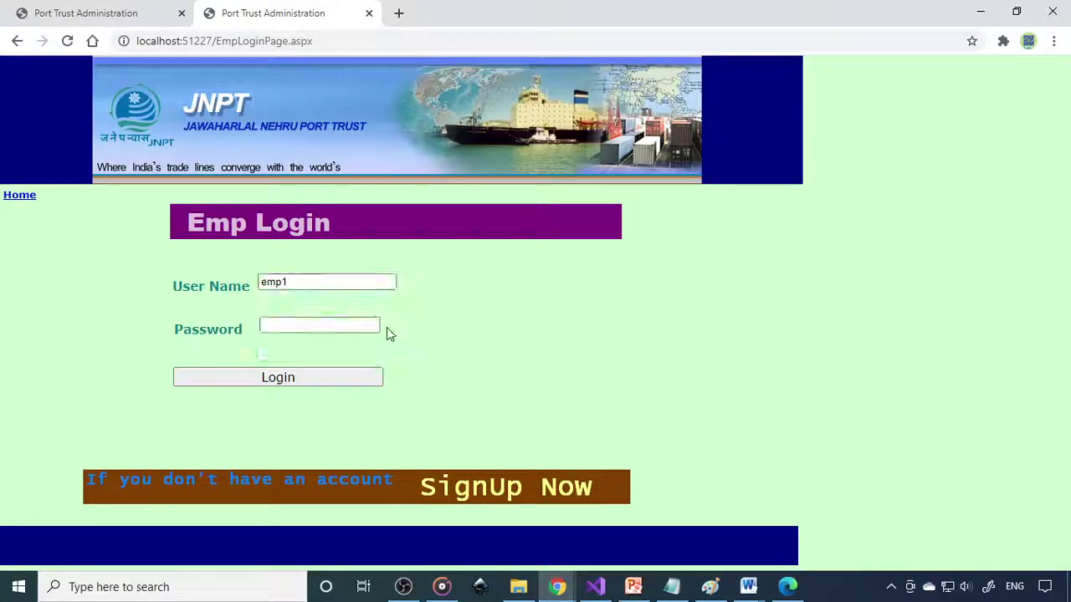
click(366, 325)
text(12)
click(334, 383)
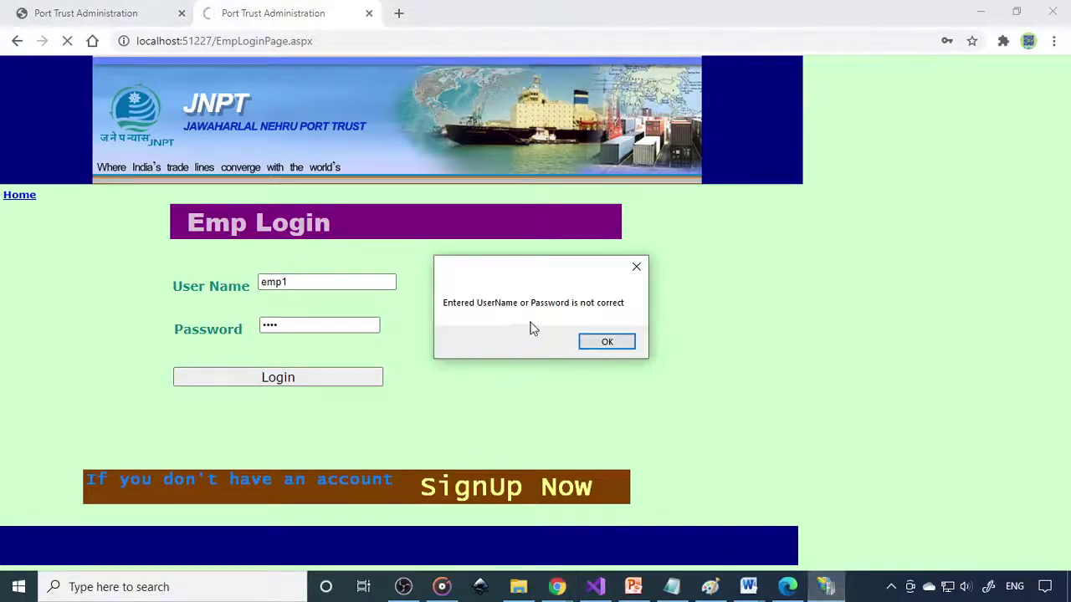
click(607, 342)
click(326, 327)
text(e)
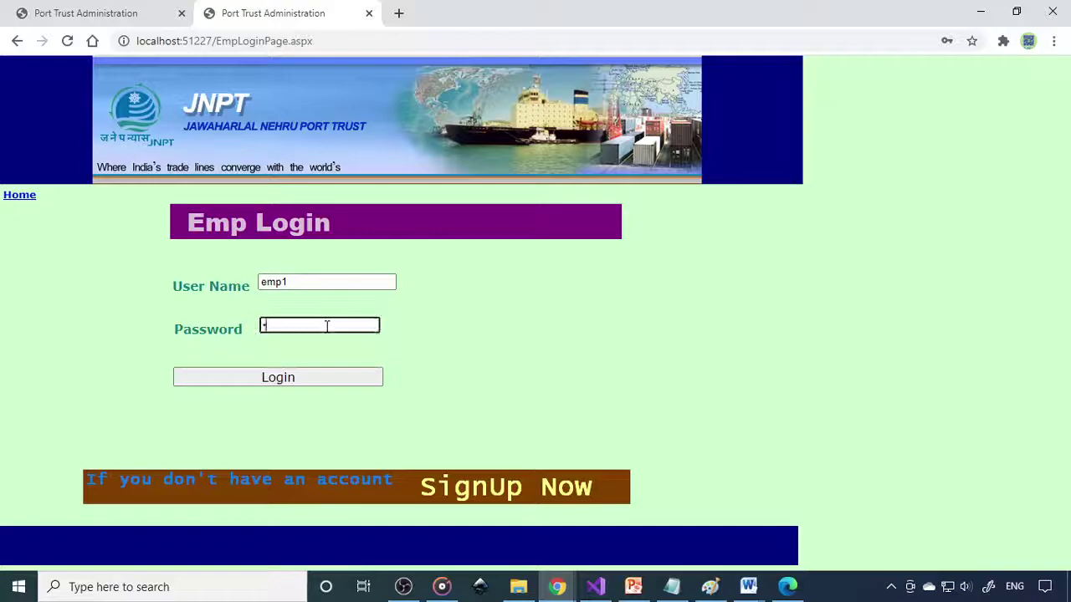
text(m)
click(301, 382)
click(675, 252)
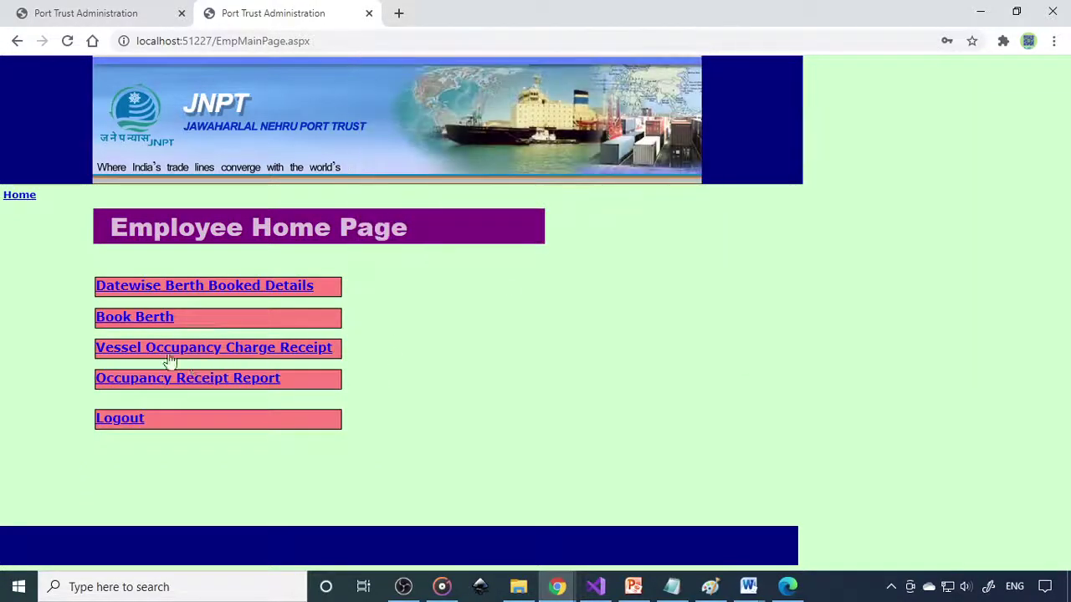
Step: Check the Datewise Berth Booked Details report for 23 March 2021
click(262, 287)
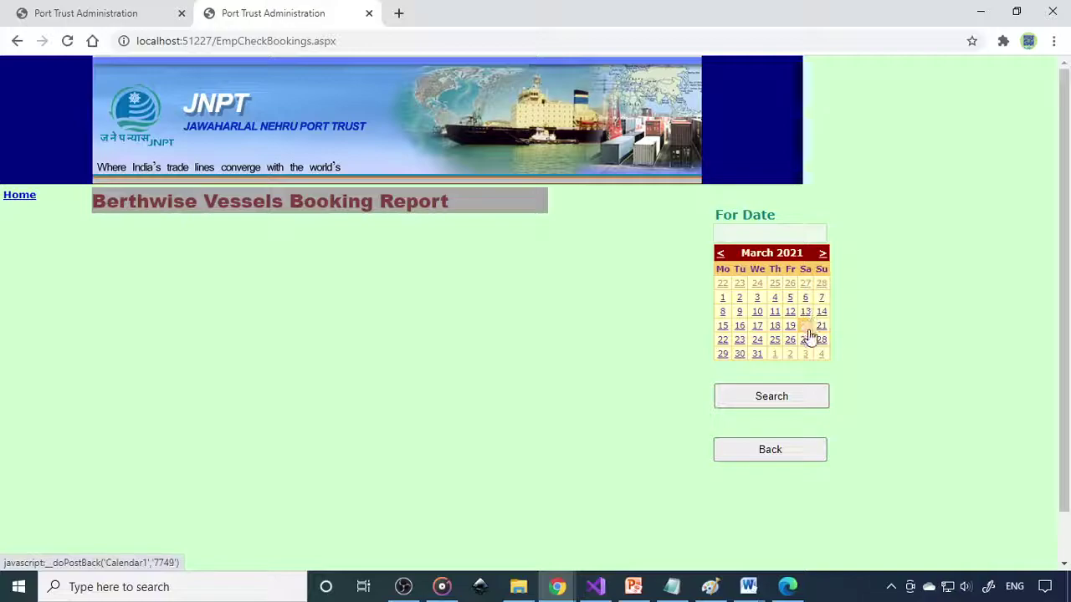
click(740, 339)
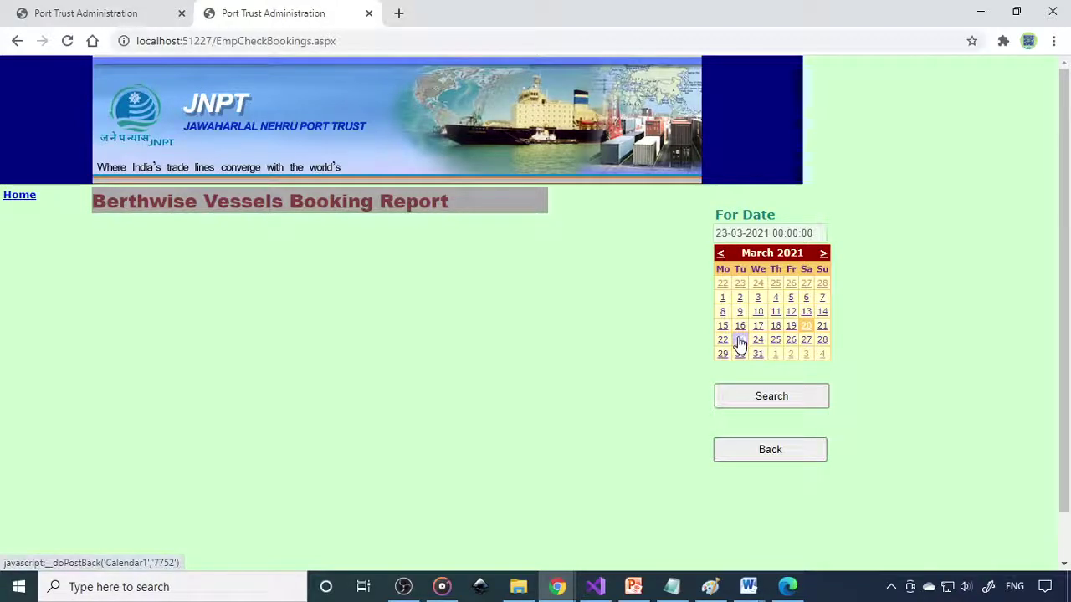
click(773, 404)
click(774, 404)
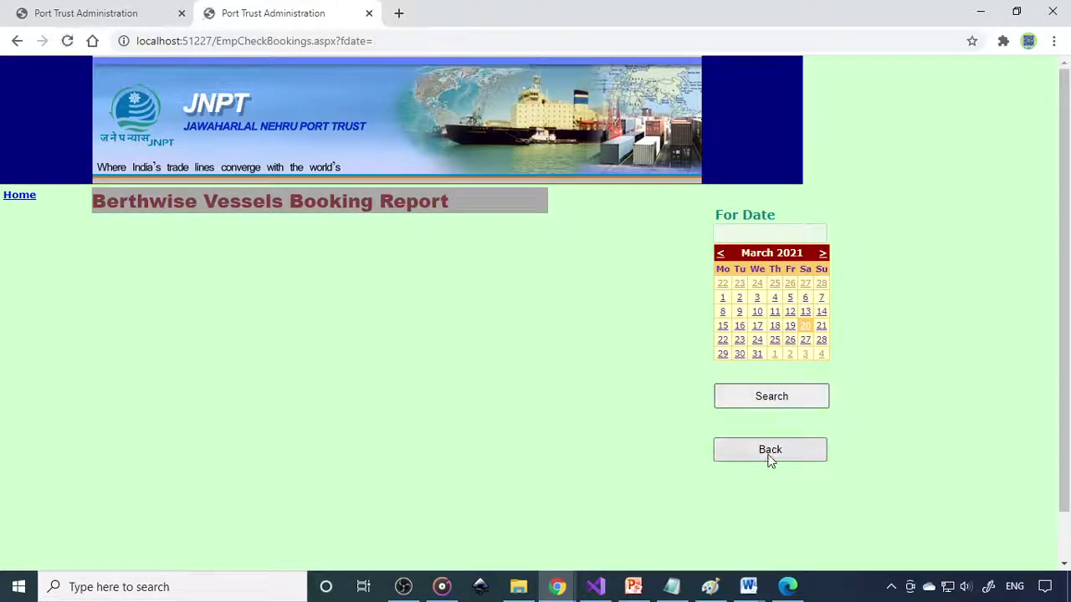
click(771, 456)
Step: Start a berth booking for Berth 1 on 23 March 2021
click(162, 320)
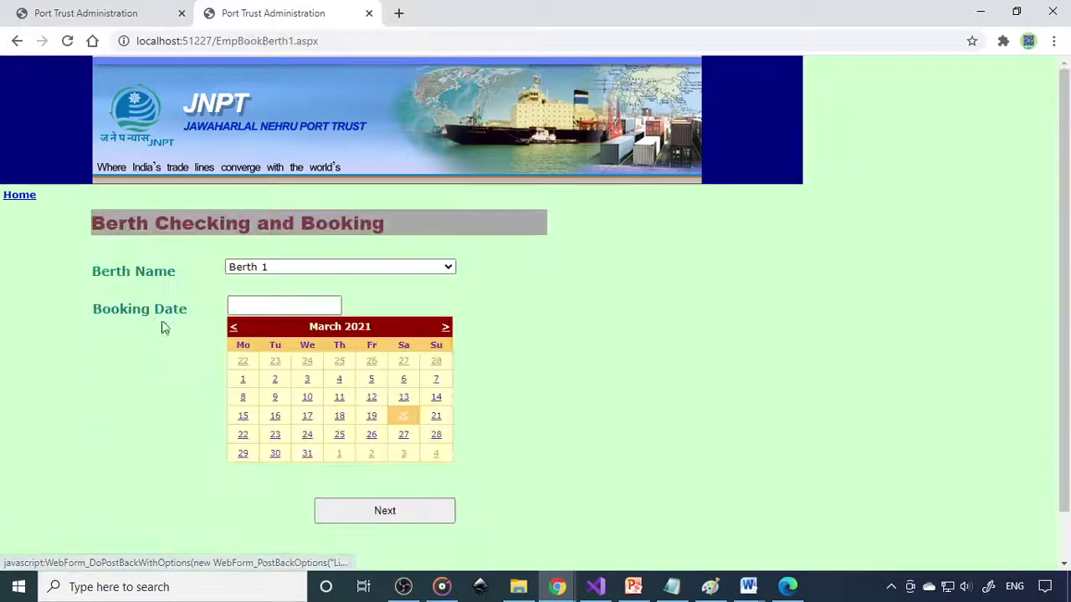
click(312, 267)
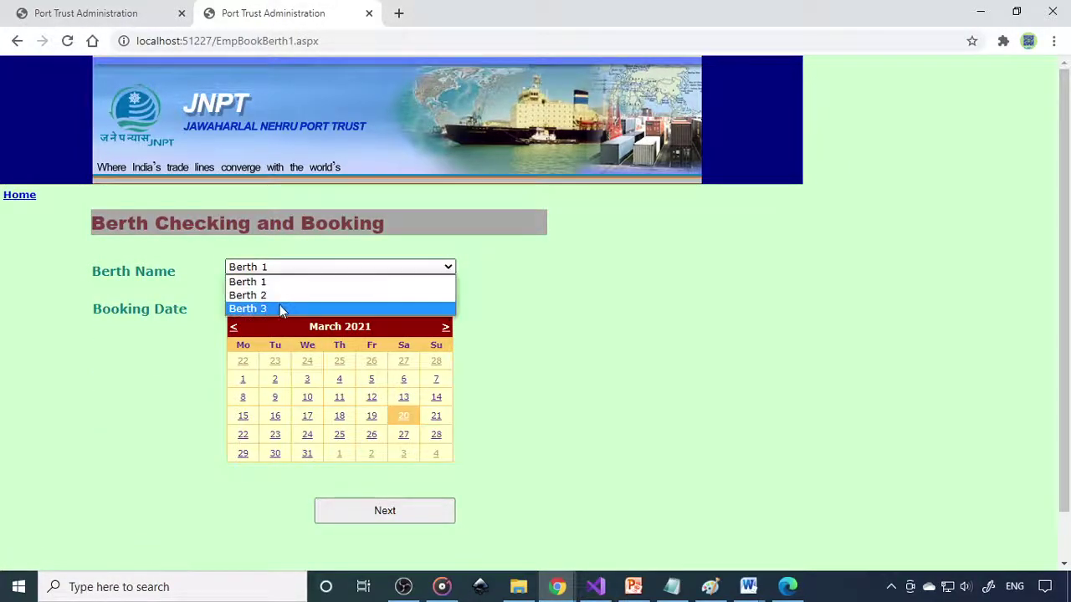
click(281, 286)
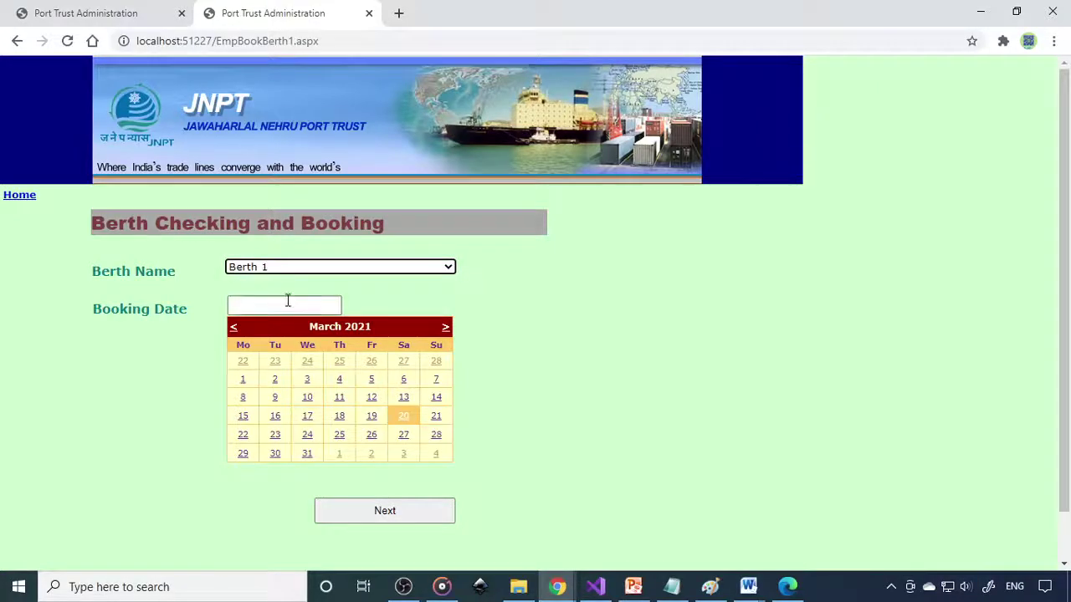
click(275, 435)
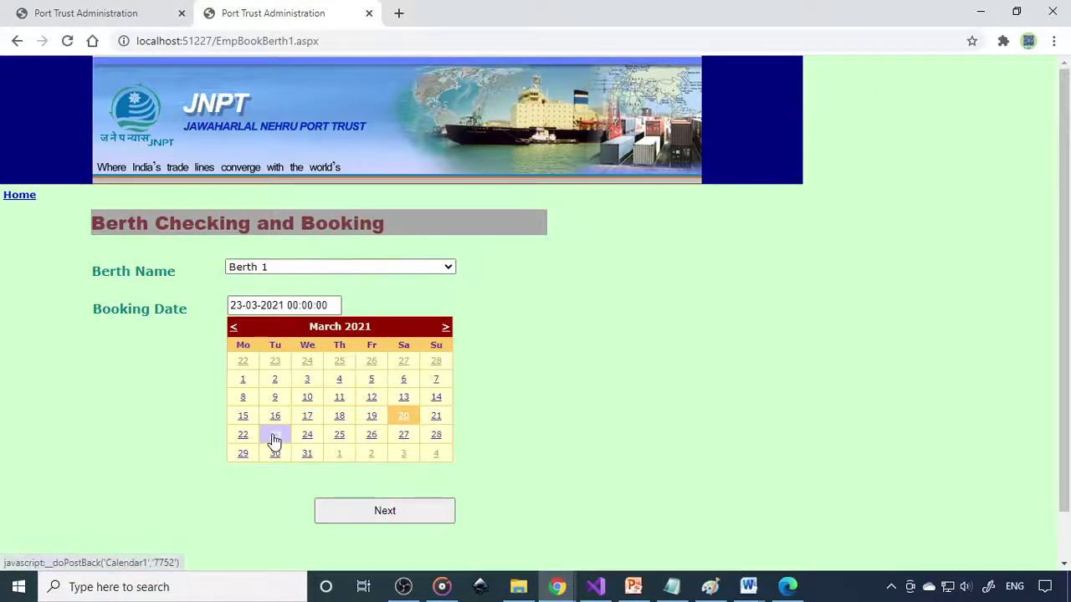
click(394, 520)
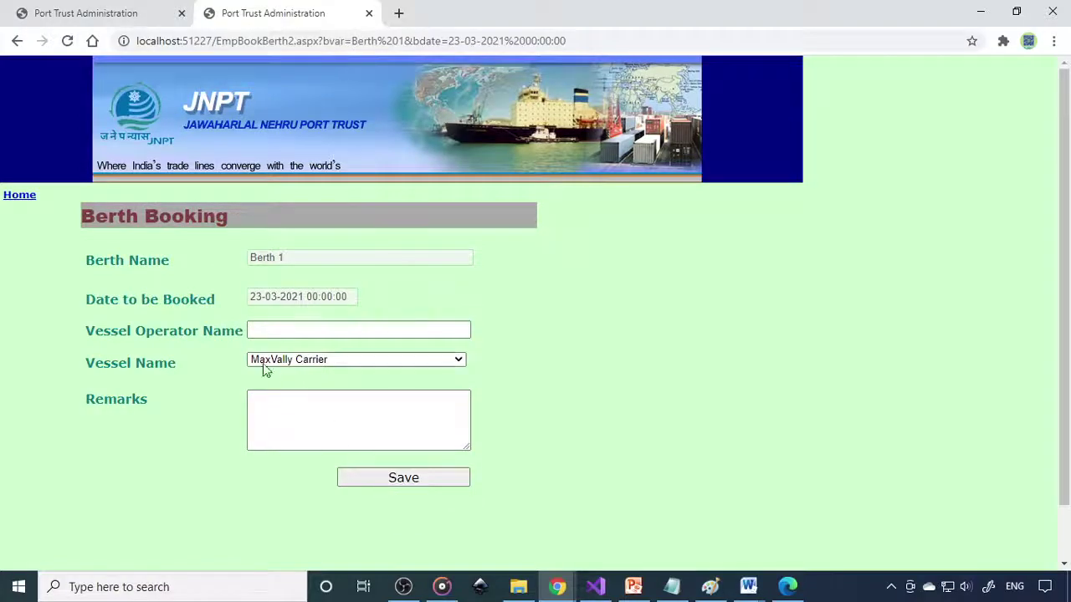
Step: Fill the booking with operator v1, vessel MaxVally Carrier and a manager remark, then save
click(337, 331)
click(337, 331)
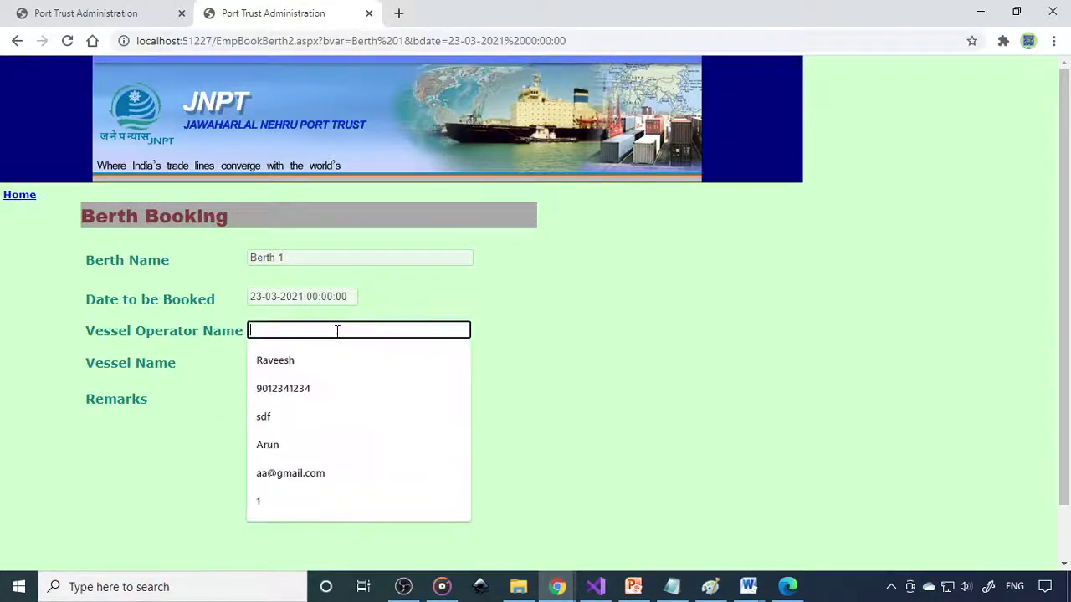
text(v1)
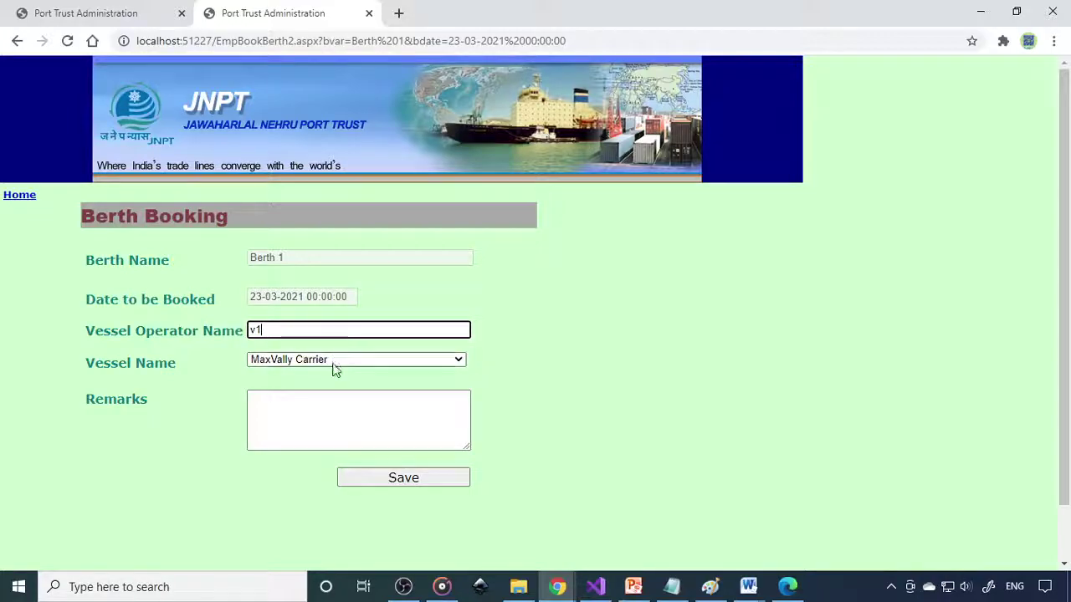
click(332, 361)
click(329, 375)
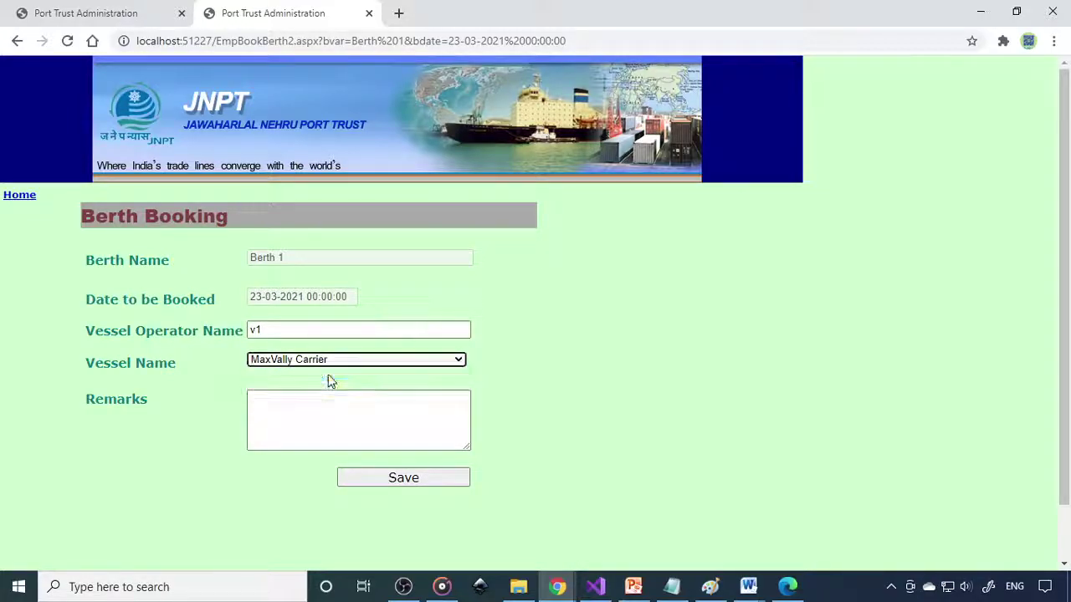
click(342, 422)
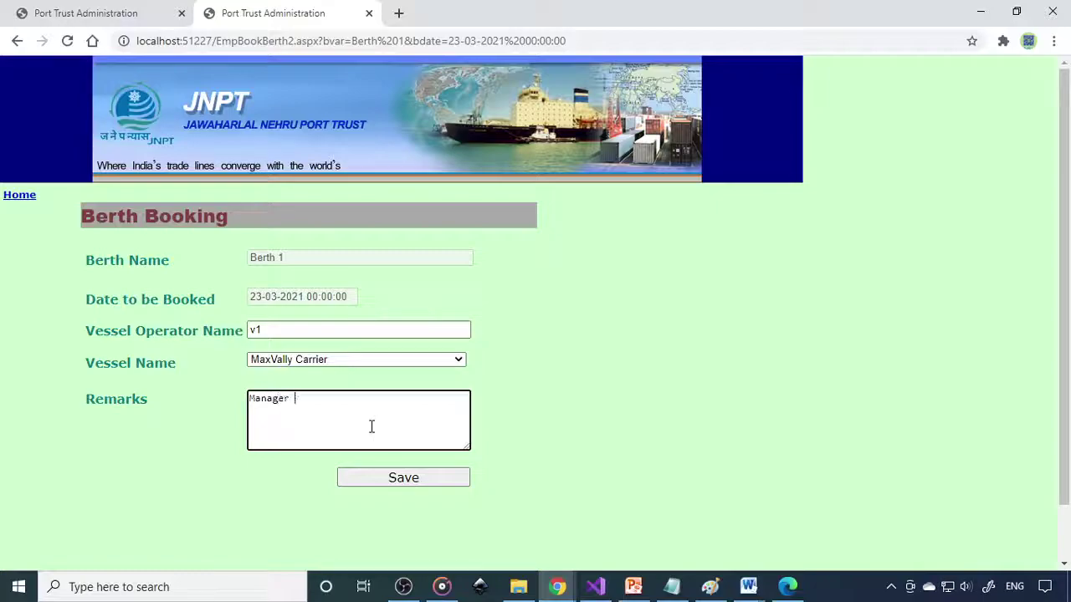
key(BackSpace)
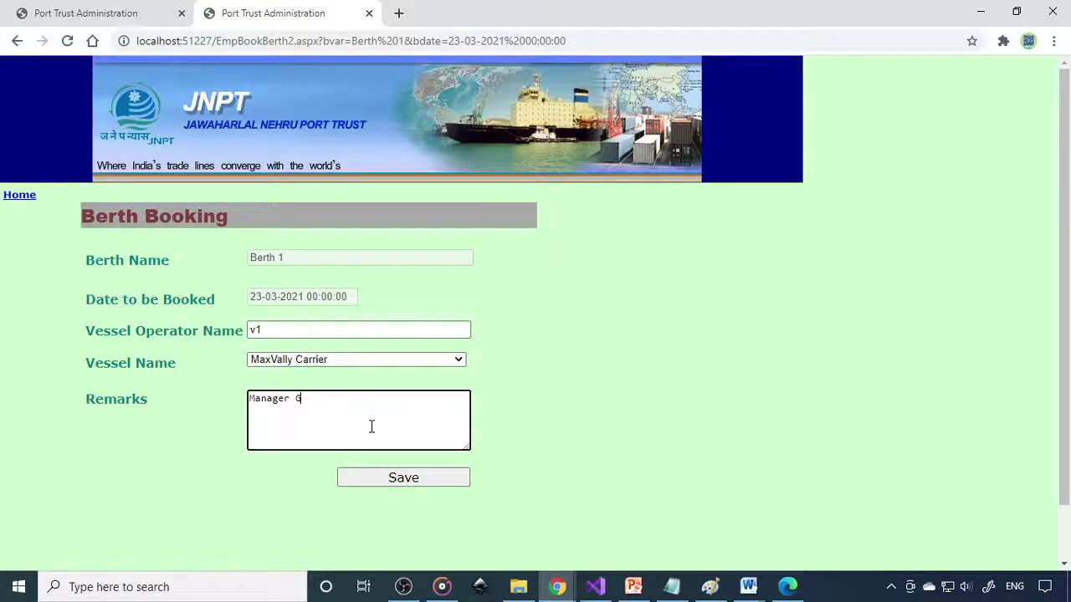
text(iri)
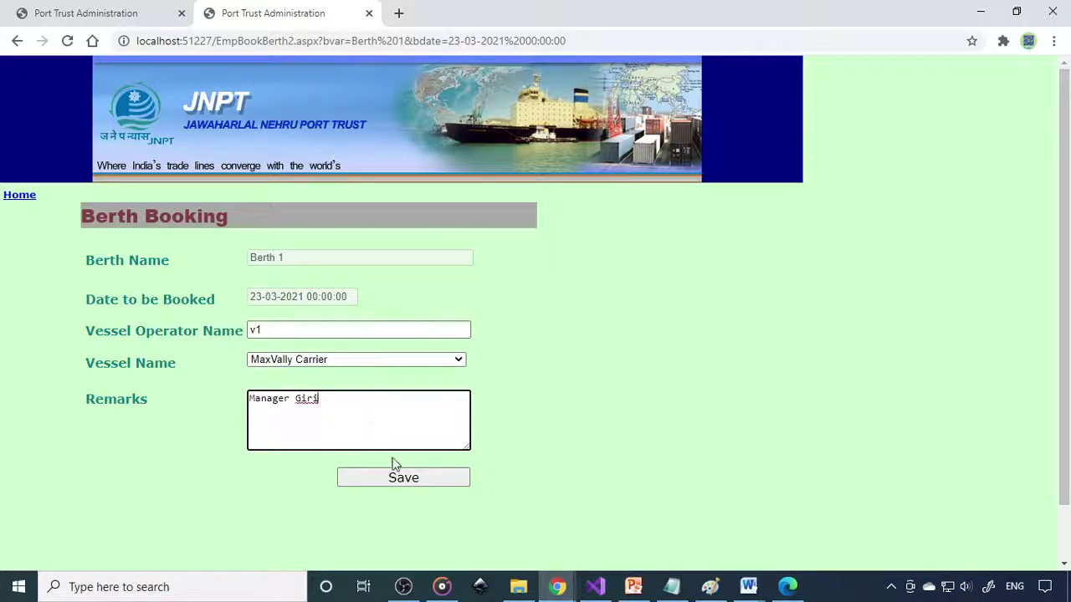
click(396, 472)
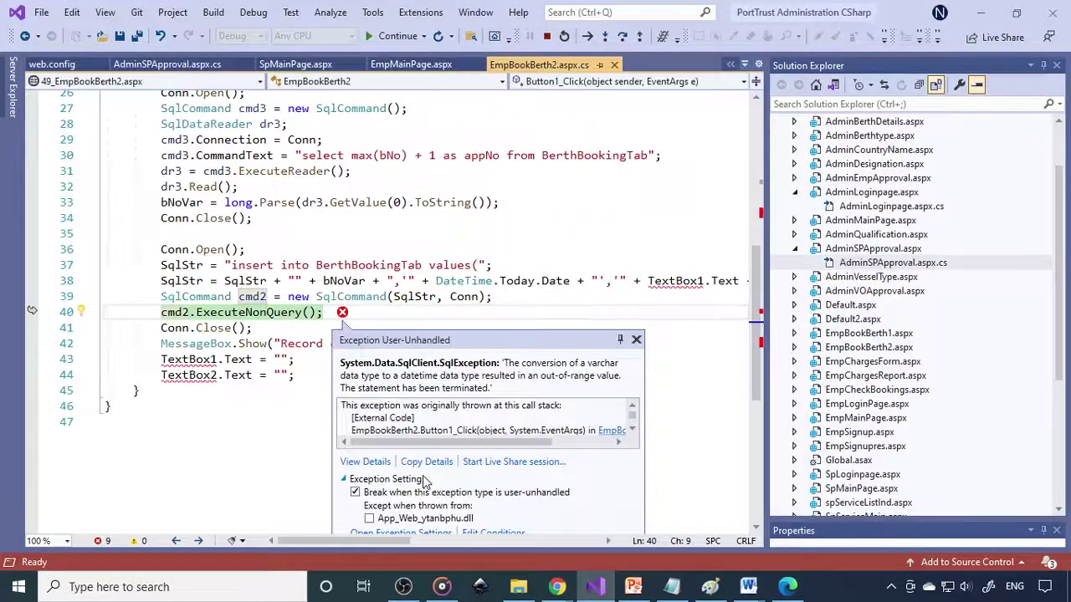
Step: Format the insert's date as dd/MMM/yyyy, then resubmit the booking to get 'Record created successfully'
double_click(572, 284)
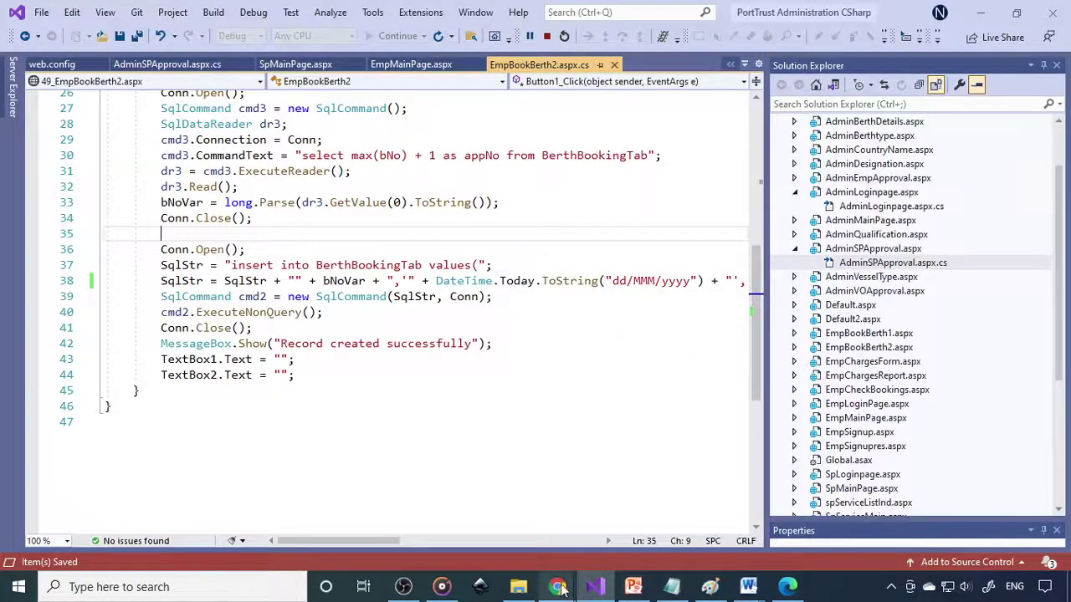
mouse_move(557, 587)
click(637, 510)
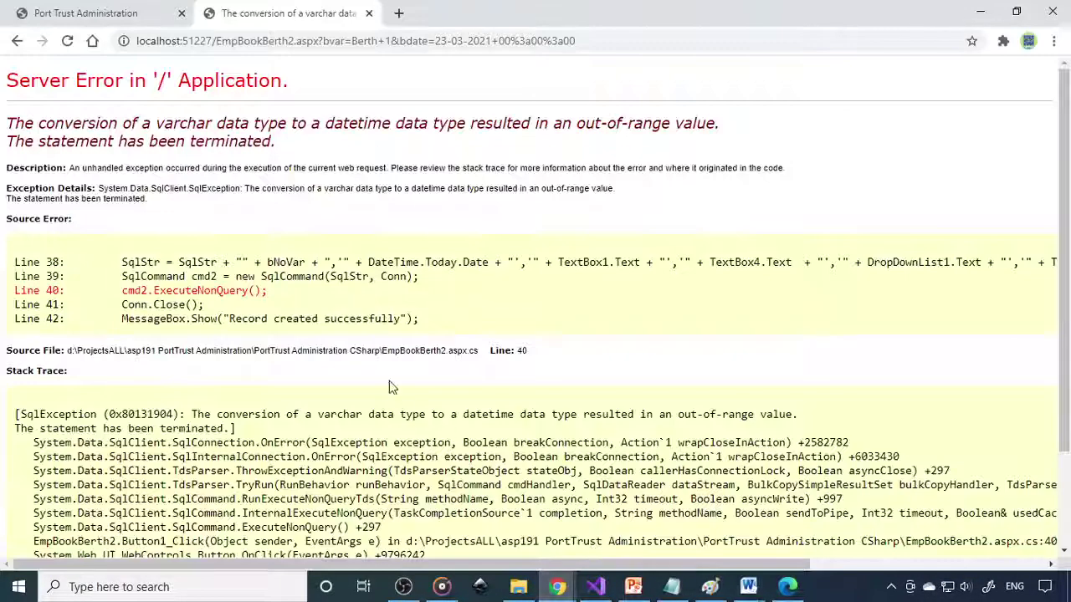
click(67, 40)
click(599, 162)
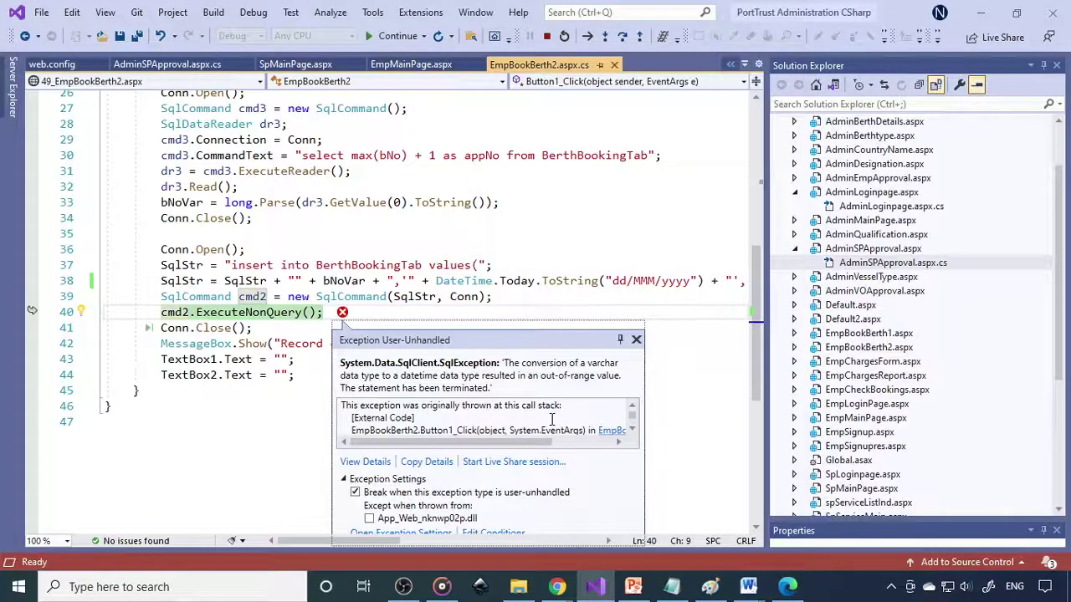
mouse_move(372, 540)
mouse_down()
mouse_move(567, 559)
mouse_move(395, 558)
mouse_up()
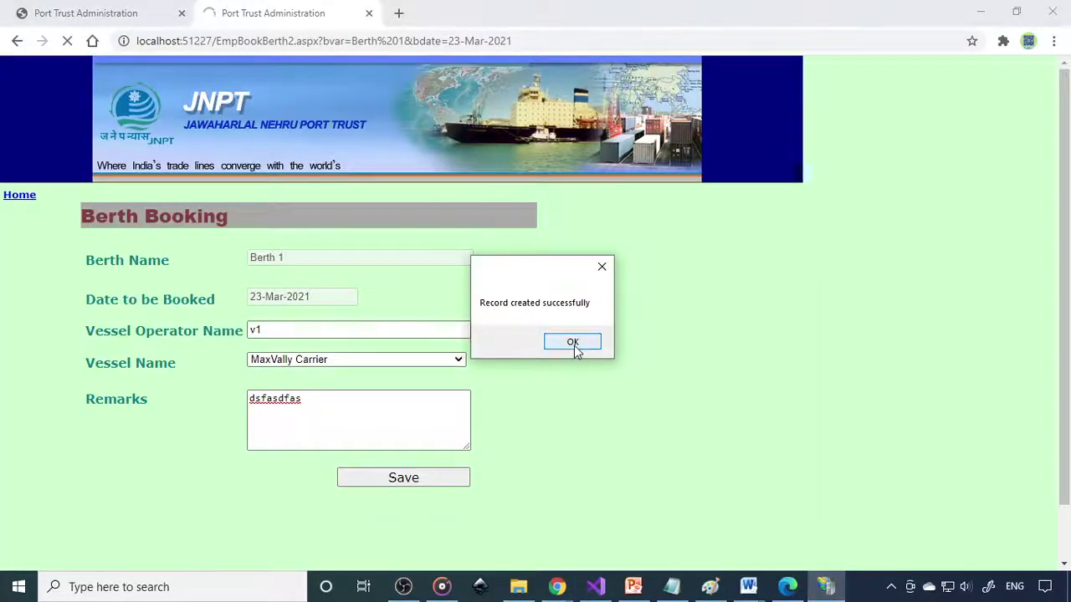
click(574, 348)
Step: Fill the Berth Occupancy Charges Receipt from V1, towards berth charges, amount 125000, with a remark, and save
click(24, 197)
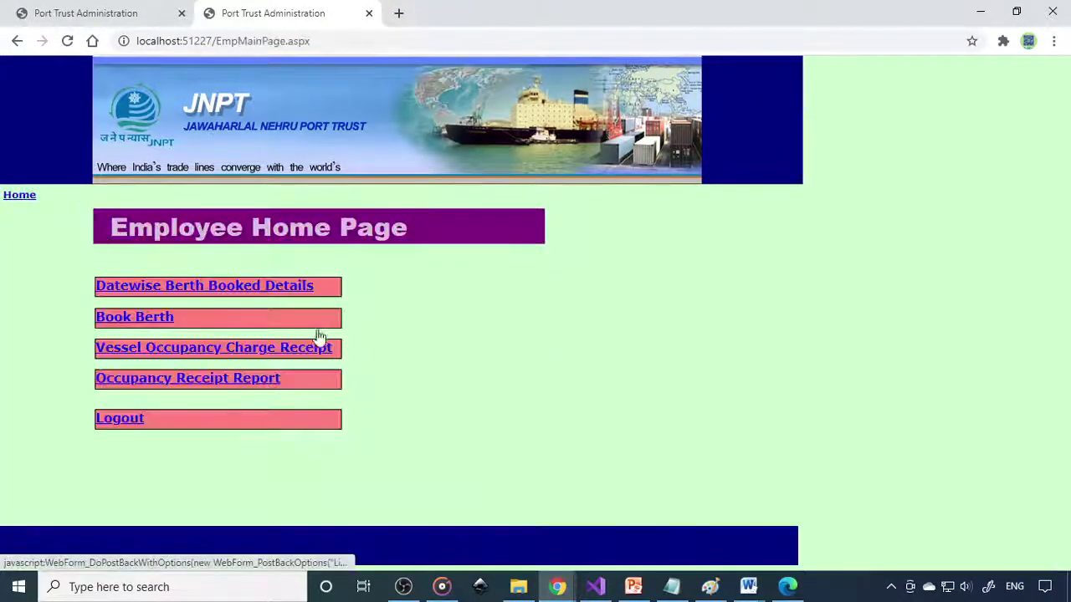
click(239, 351)
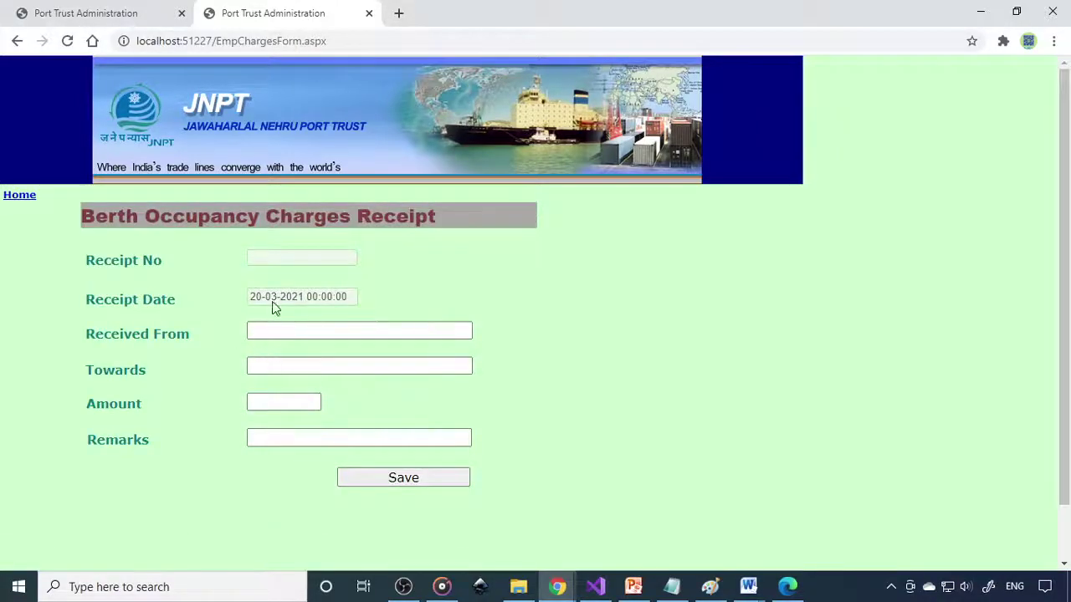
click(281, 333)
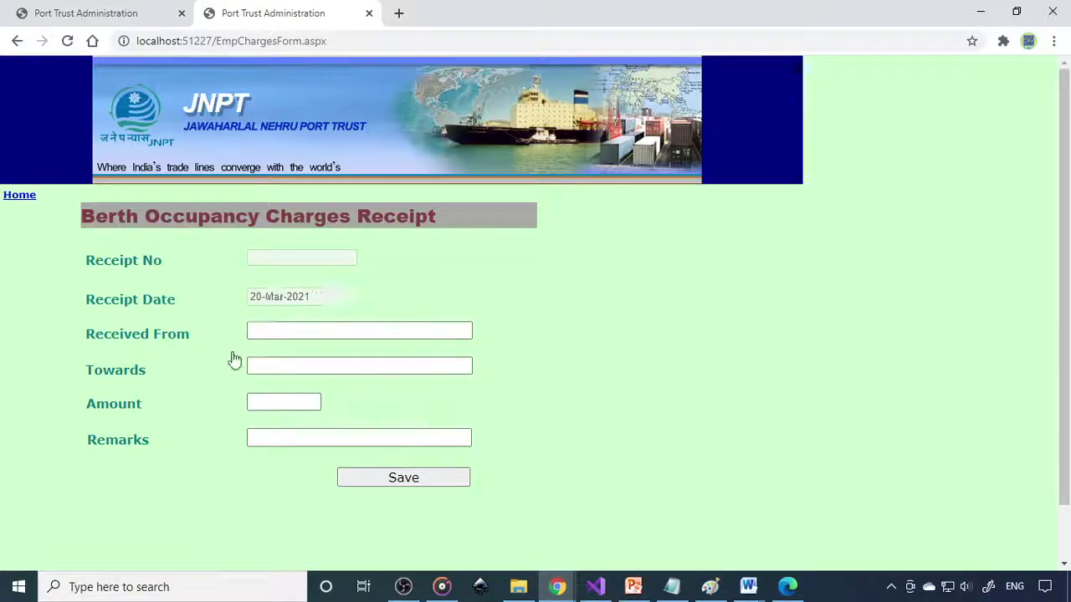
click(308, 332)
text(V1)
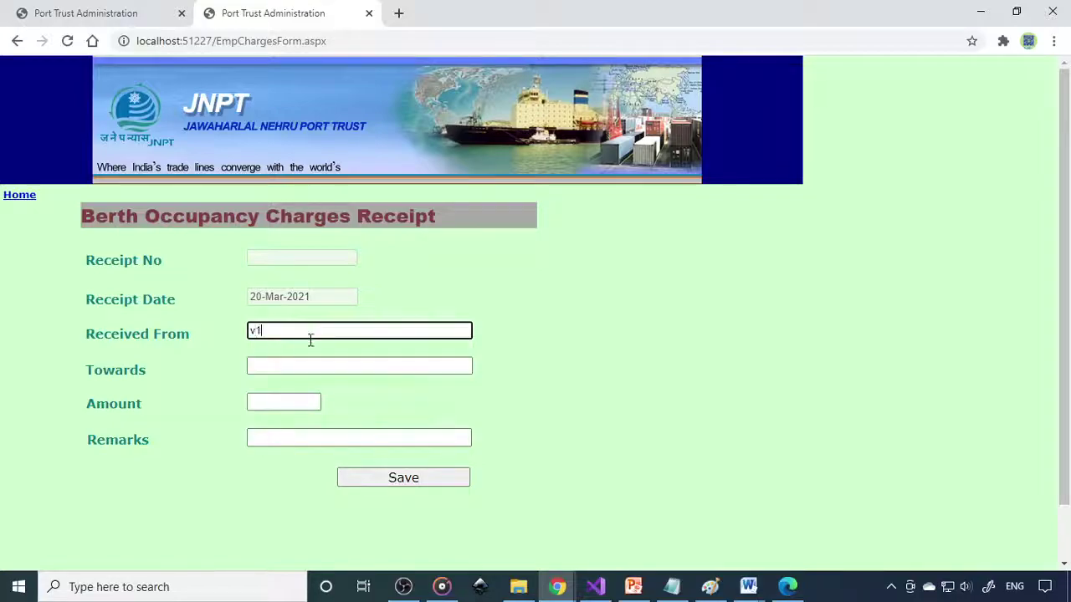
click(337, 363)
text(be)
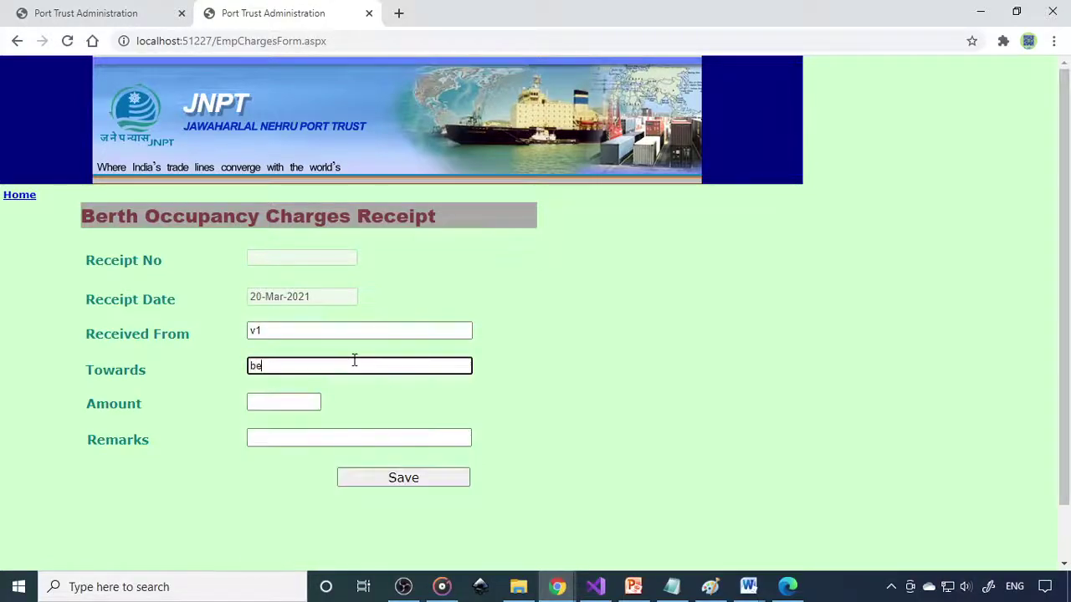
text(rth accupancy)
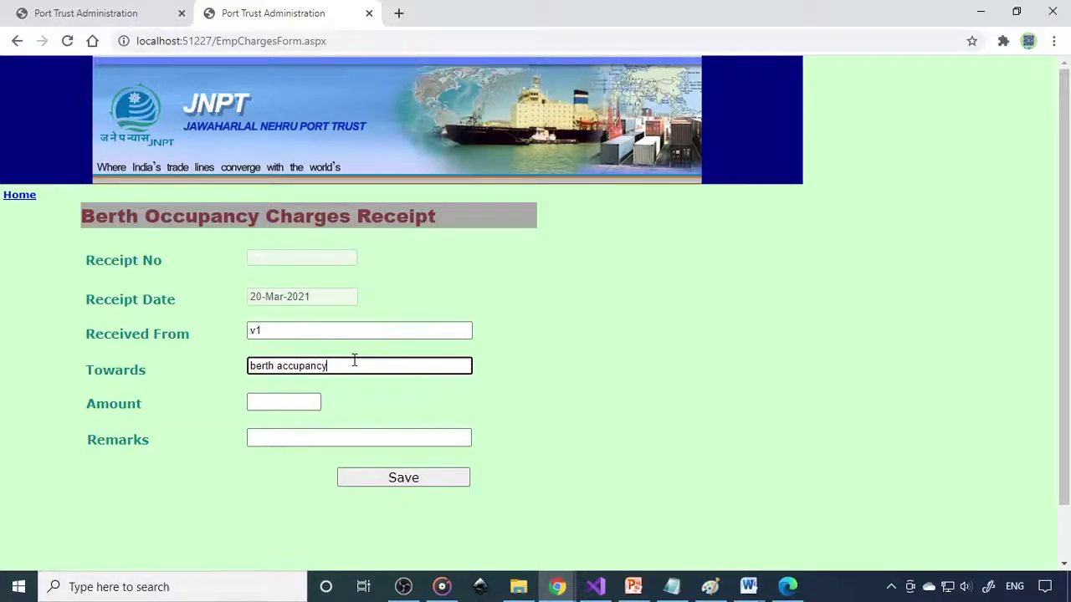
key(Tab)
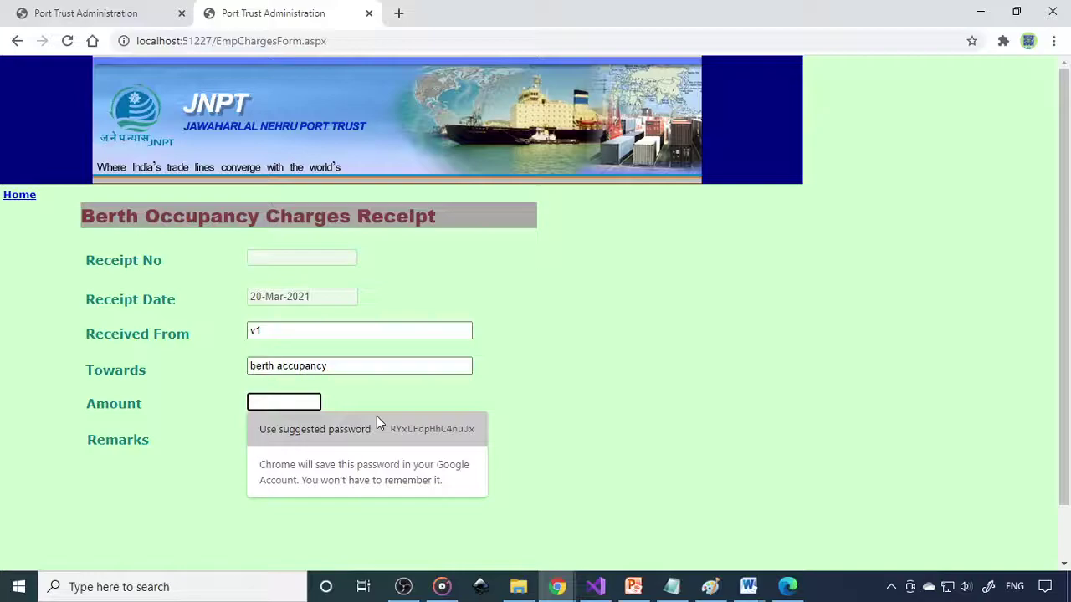
text(125000)
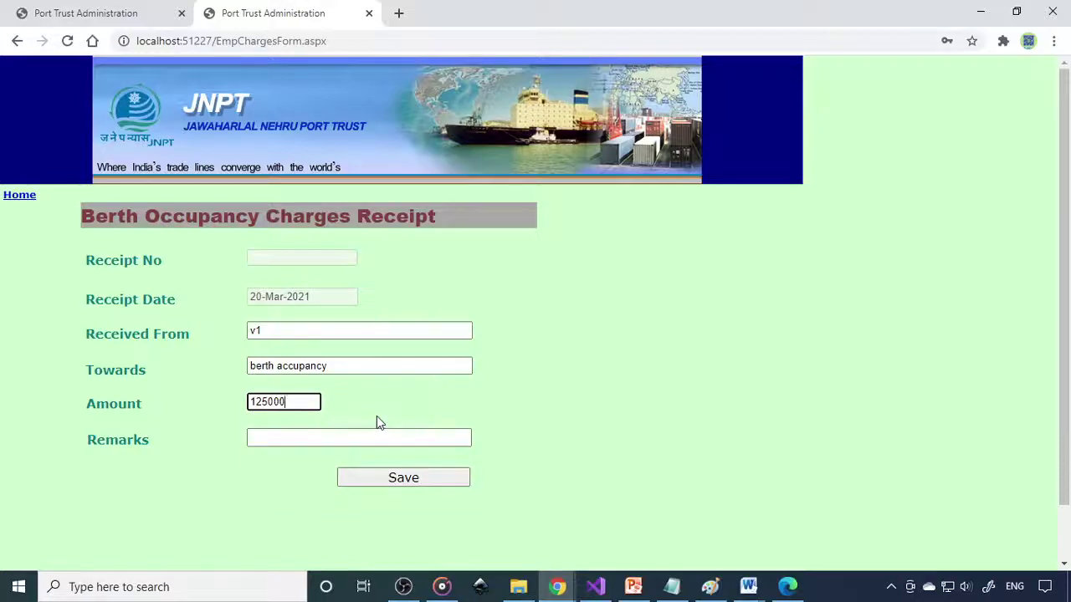
click(358, 439)
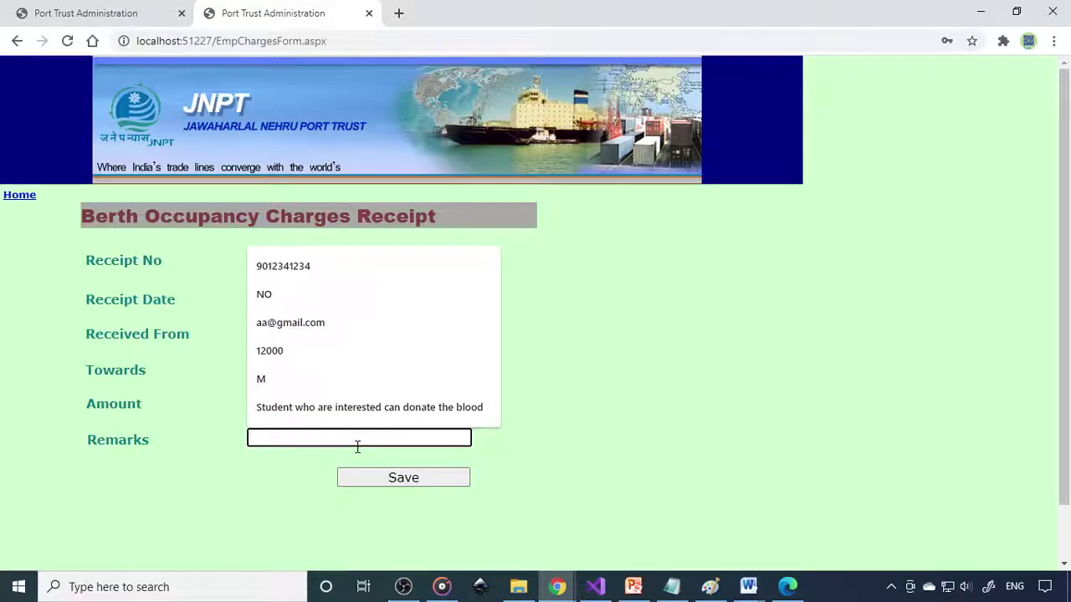
text(f)
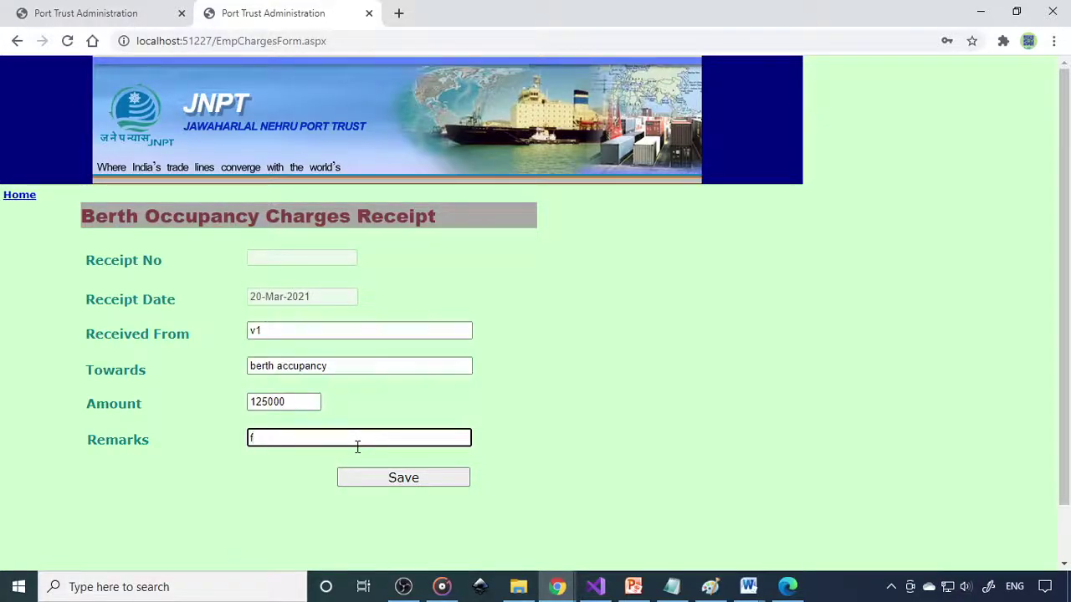
text(or one day)
click(440, 478)
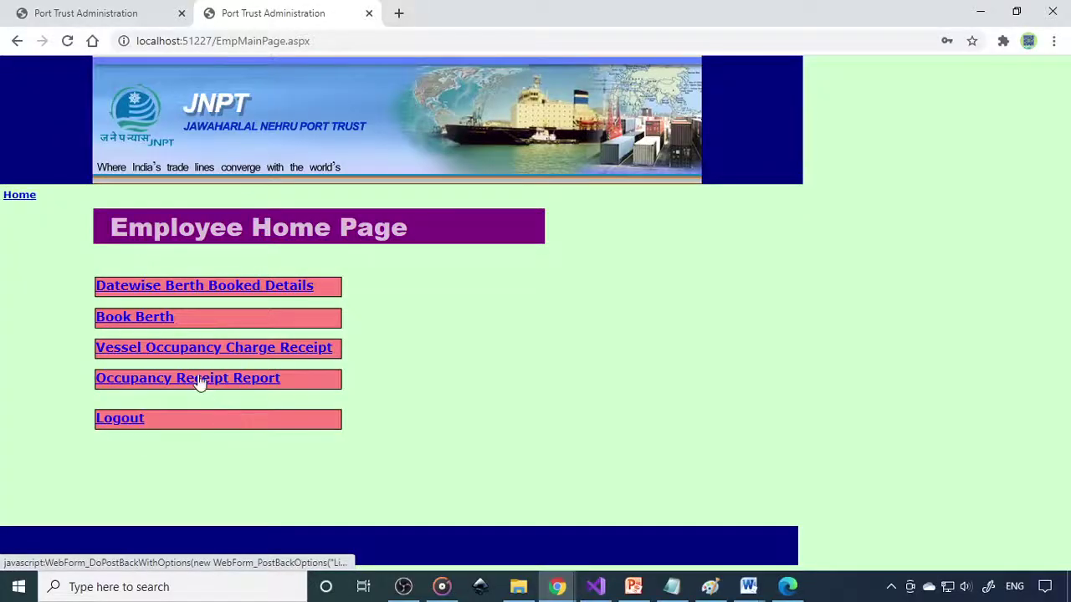
Step: Find receipt 1006 for 125000 in the Occupancy Receipt Report, then copy the site address
click(201, 385)
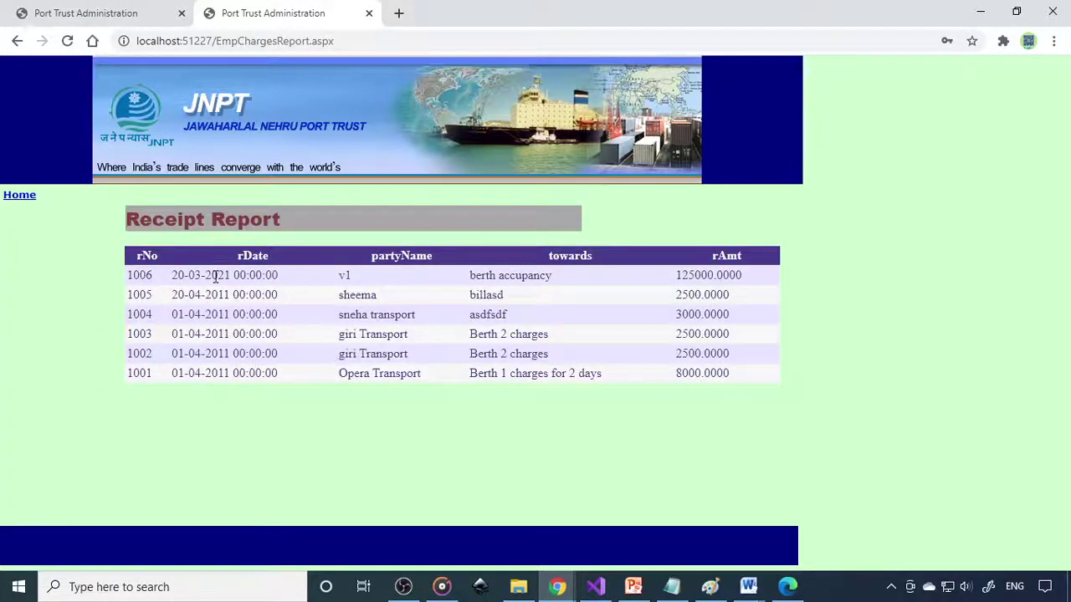
drag(215, 276, 759, 285)
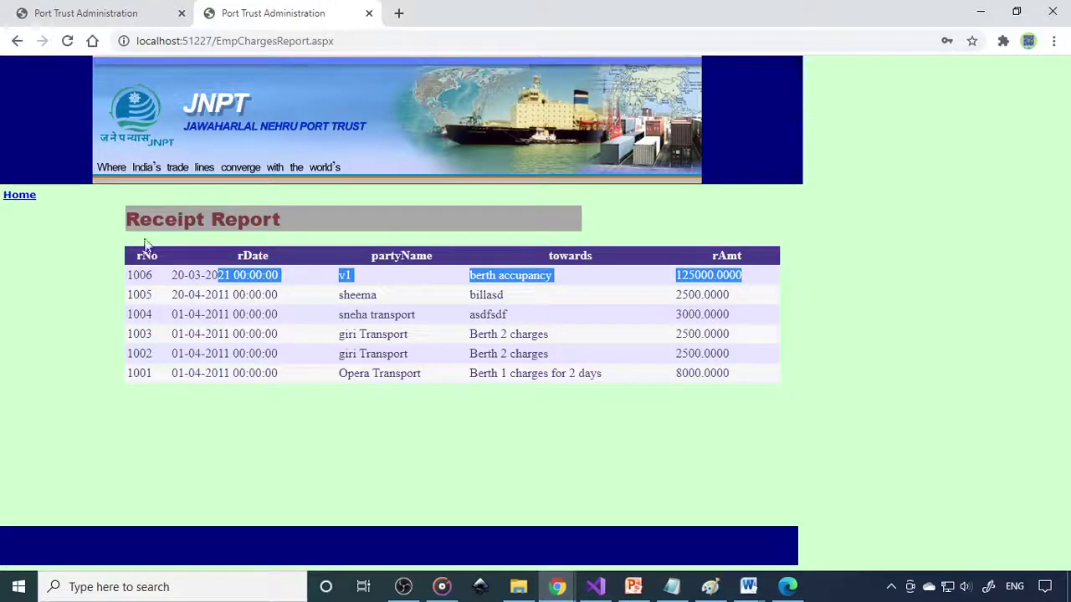
click(19, 198)
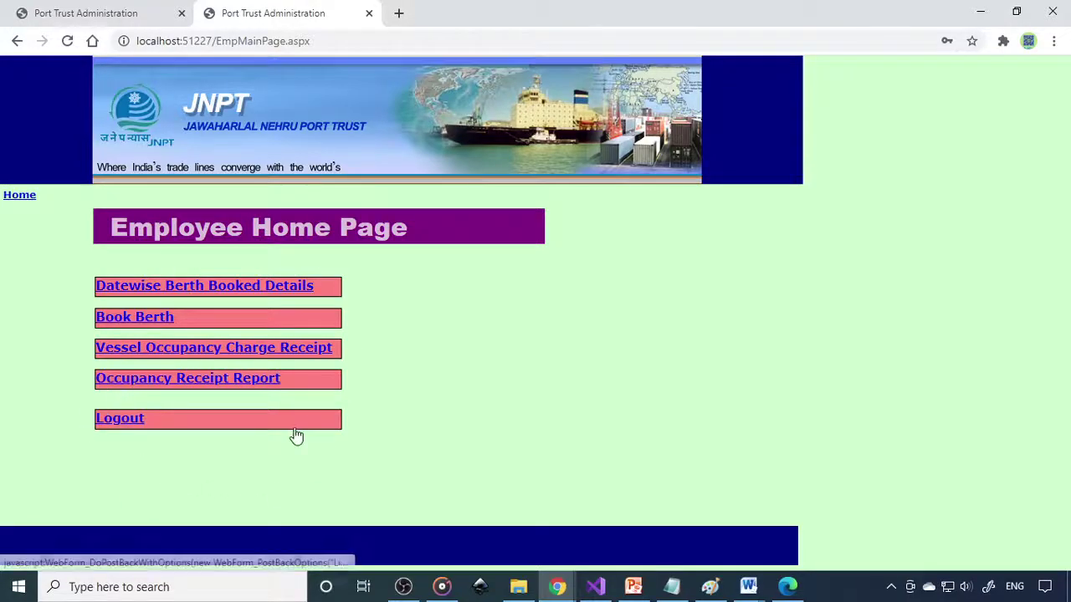
drag(215, 41, 117, 40)
key(ctrl+c)
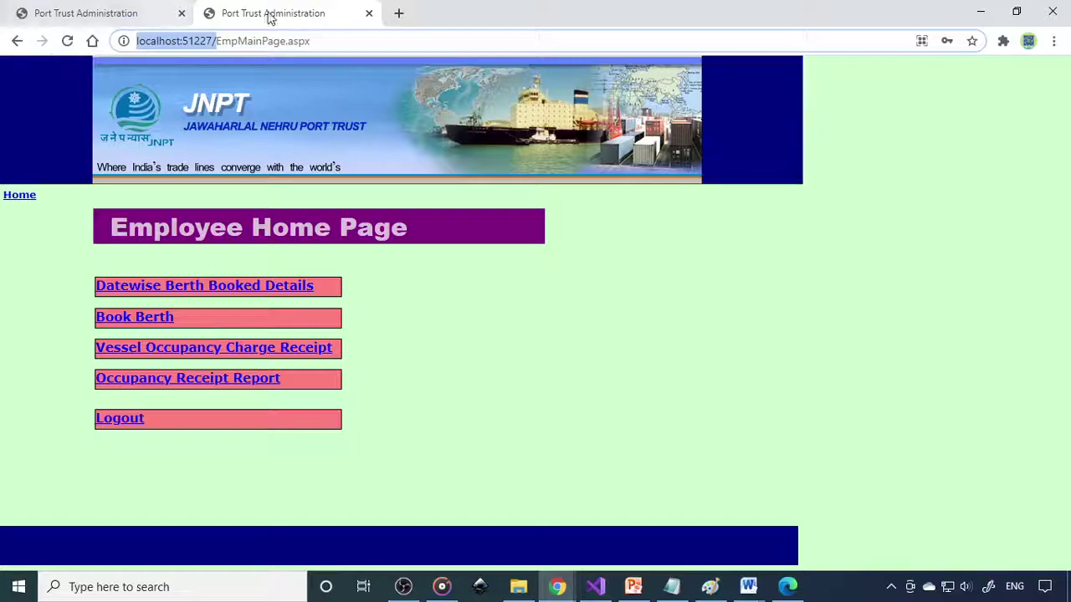
click(398, 14)
Step: Load localhost:51227 in the third tab and attempt a vessel operator login
key(ctrl+v)
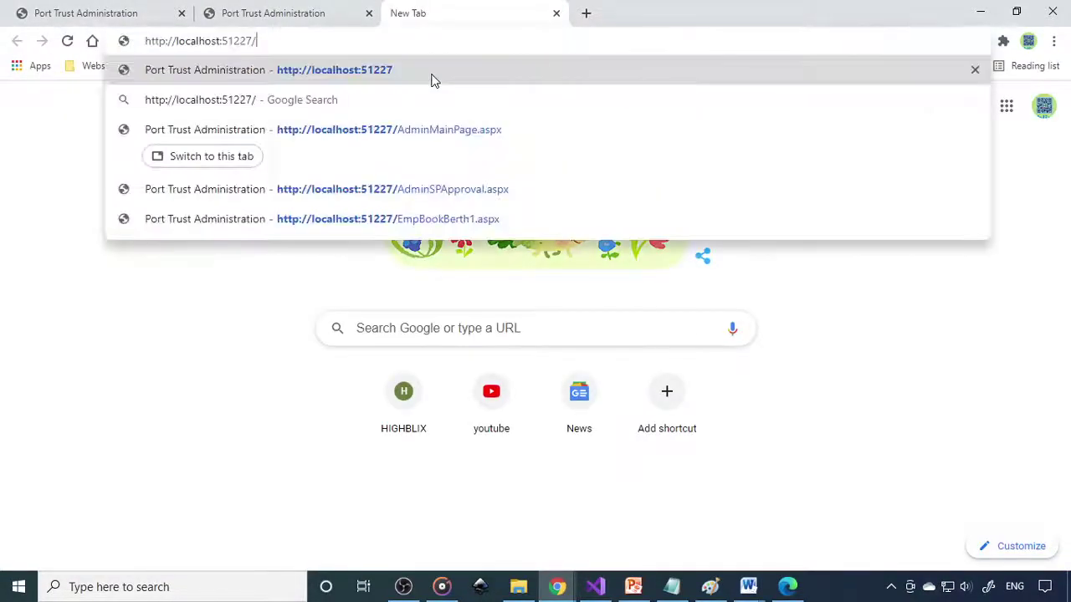
key(Return)
click(586, 478)
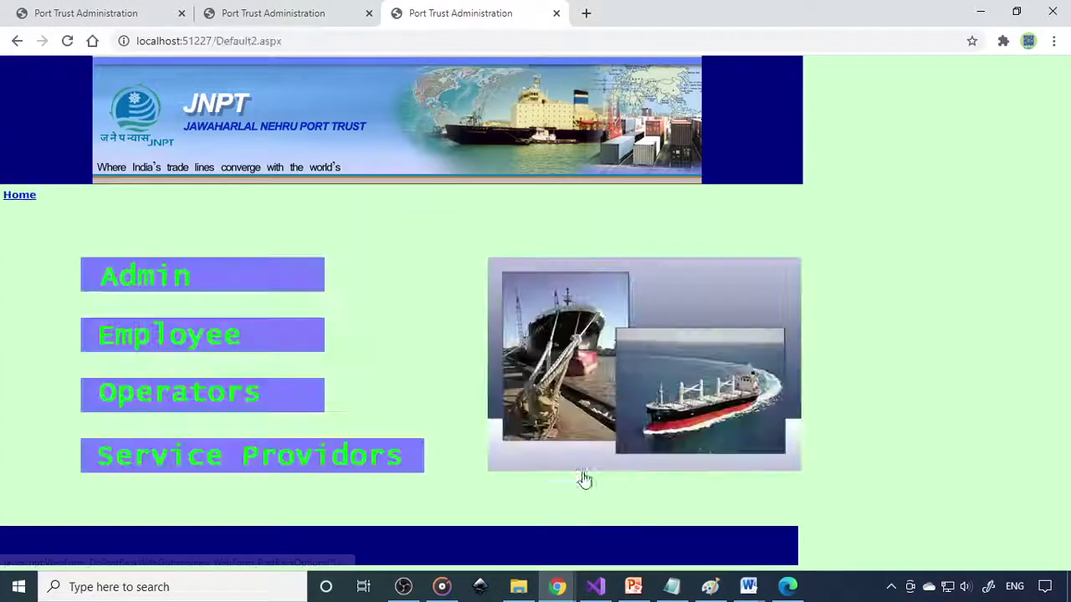
click(232, 404)
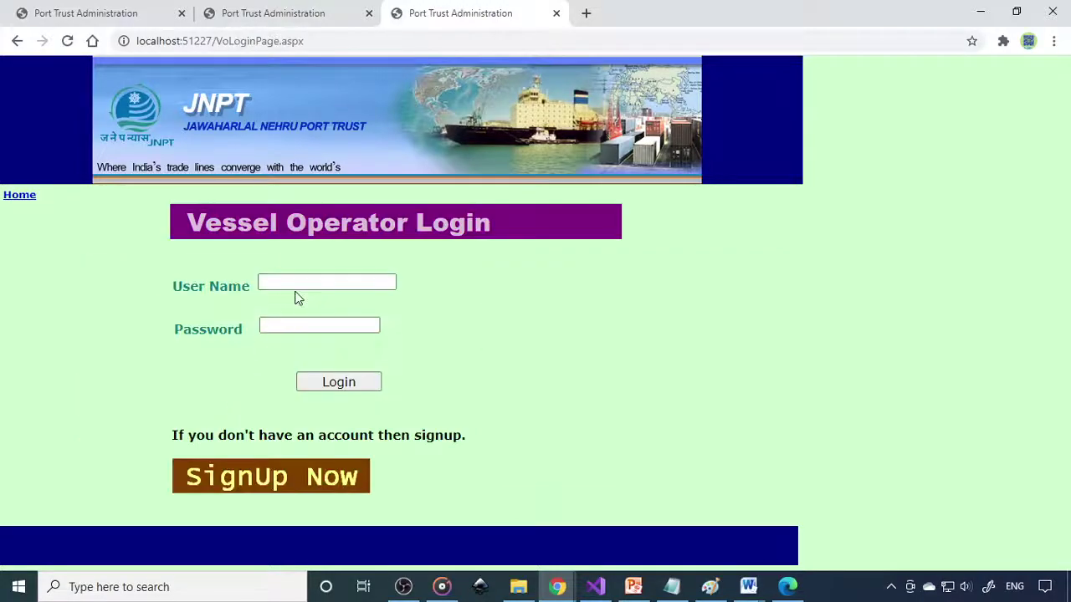
click(297, 283)
text(v1)
click(302, 323)
text(v1)
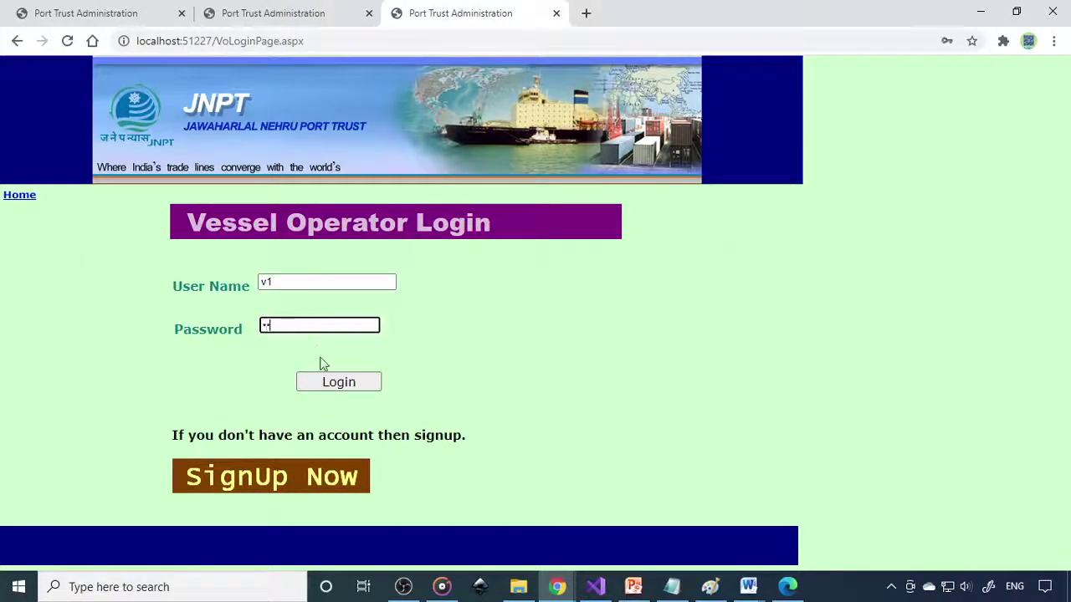
click(337, 383)
Step: Correct the operator user name and password and complete the vessel operator login
click(311, 330)
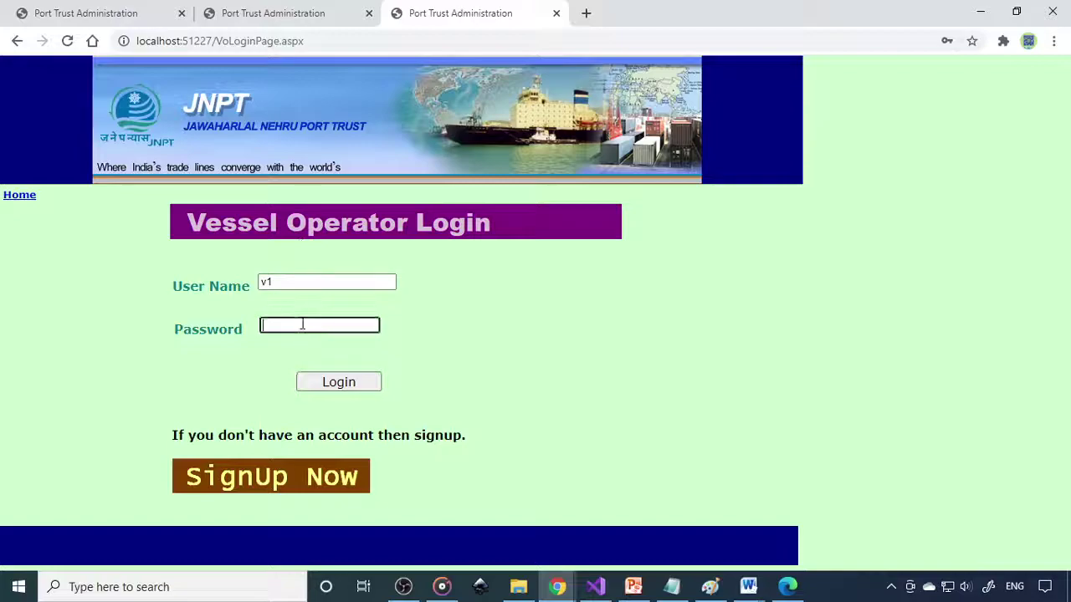
text(v1)
click(346, 388)
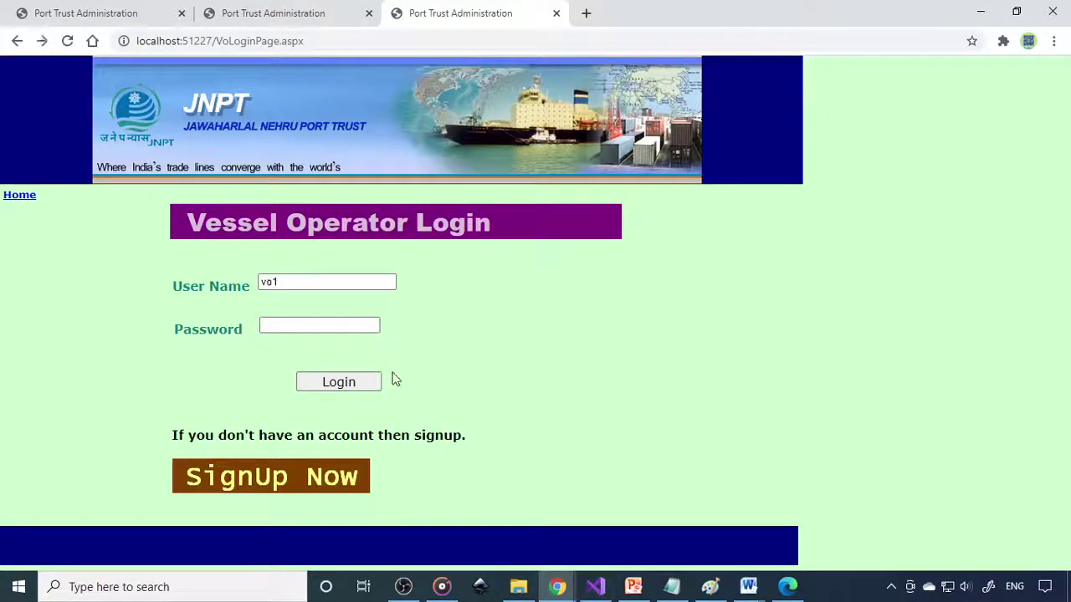
click(265, 283)
text(o)
click(309, 327)
text(vo)
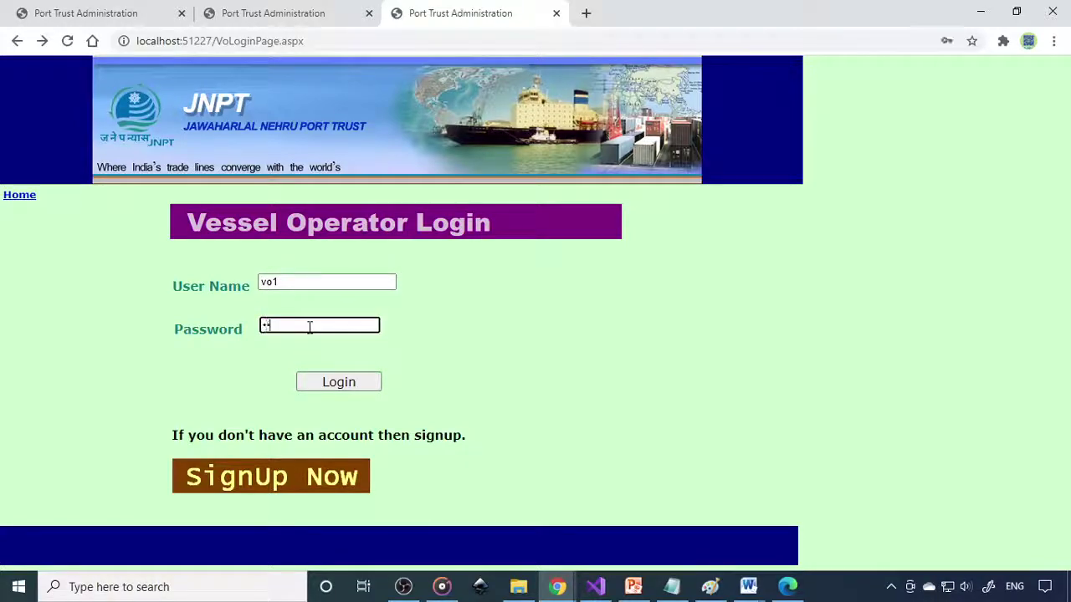
text(1)
click(360, 389)
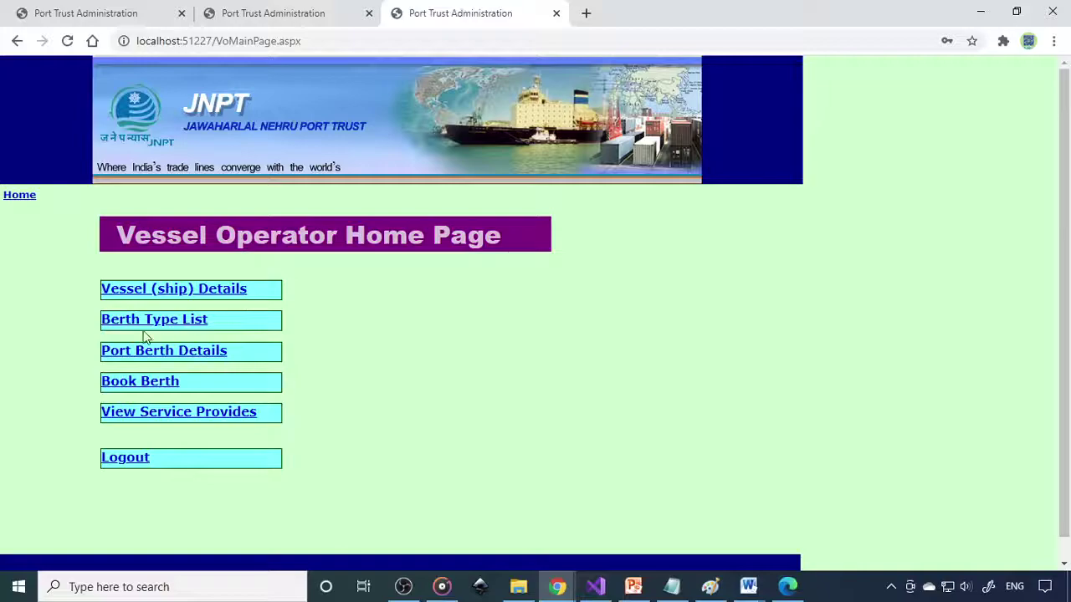
Step: Check the Vessel (Ship) Details Registered Country options, then open the admin Country Names Entry Form
click(209, 294)
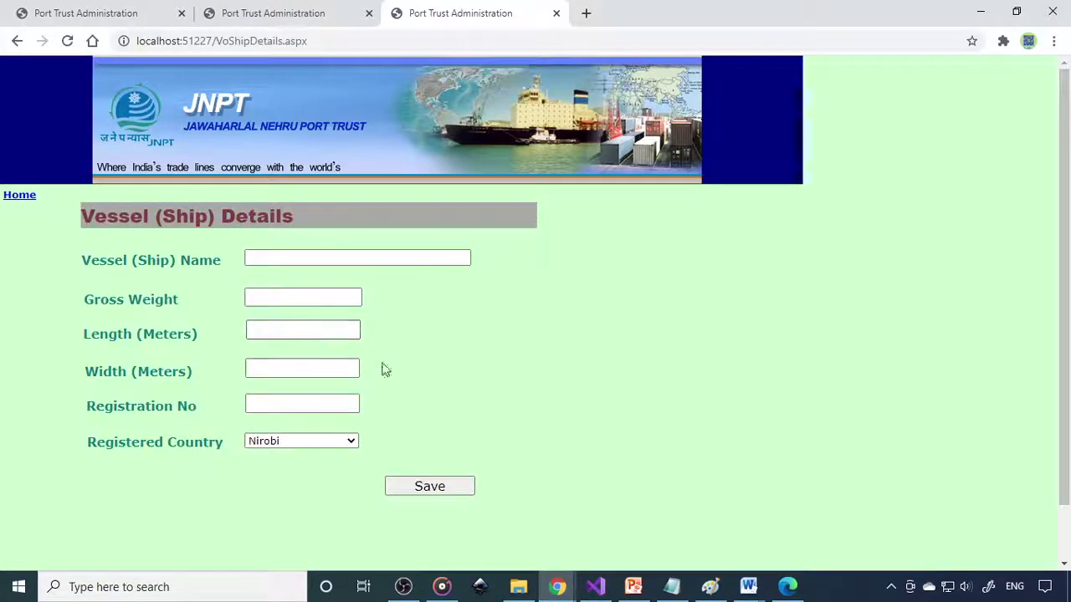
click(291, 442)
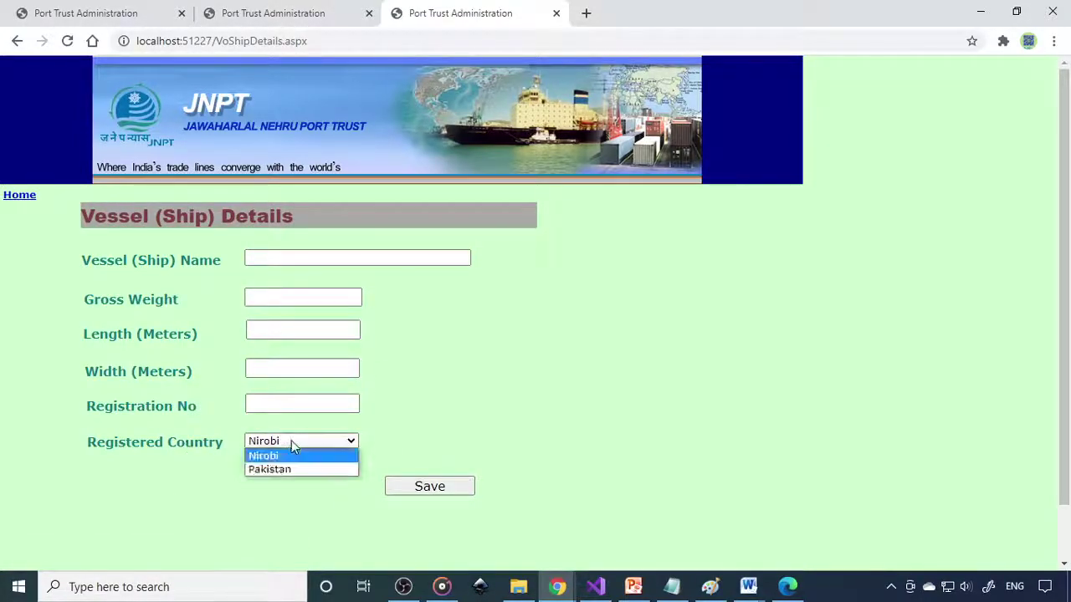
click(299, 442)
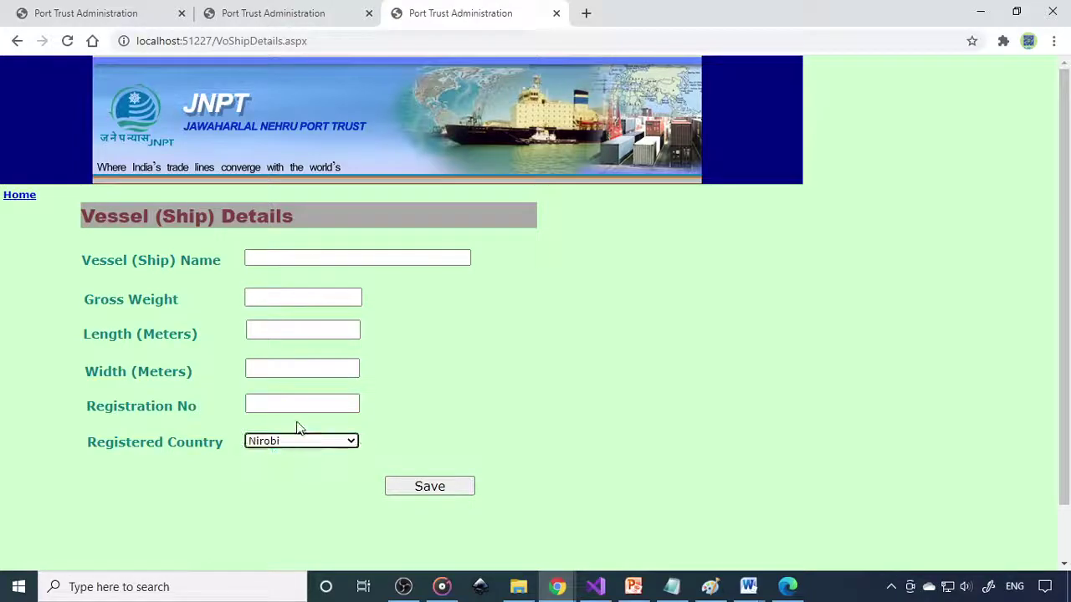
click(134, 14)
click(182, 291)
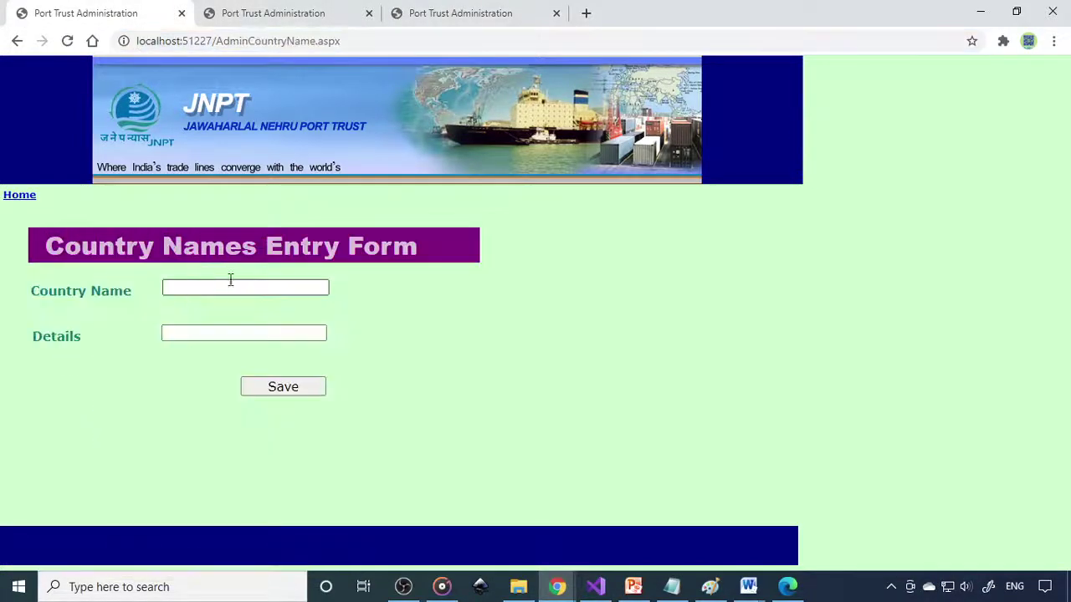
click(251, 287)
Step: Add country India with details India and save the record
text(In)
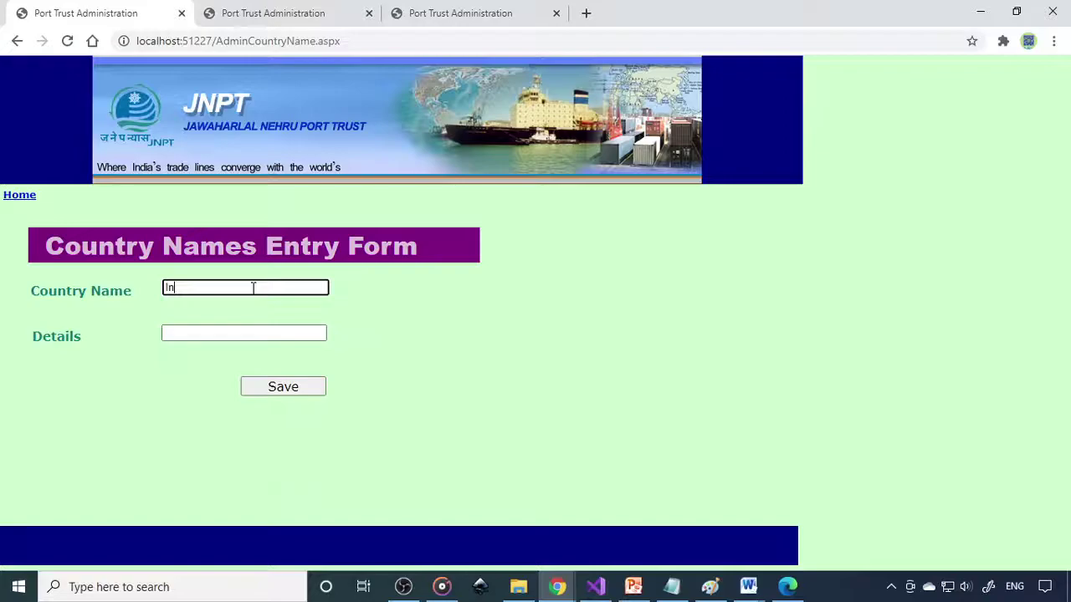
text(dia)
key(Tab)
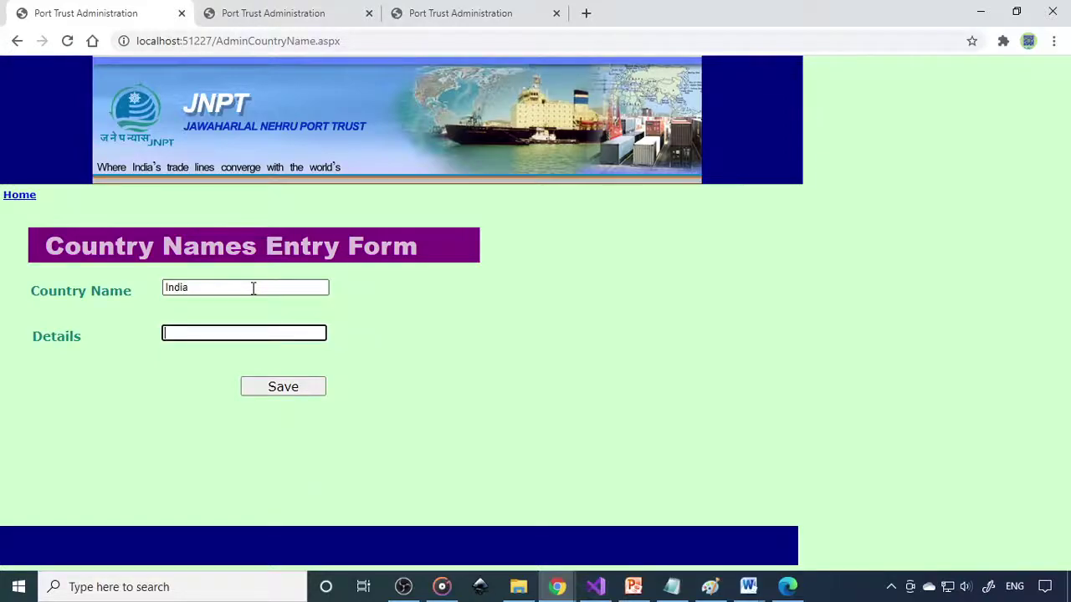
text(India)
click(284, 386)
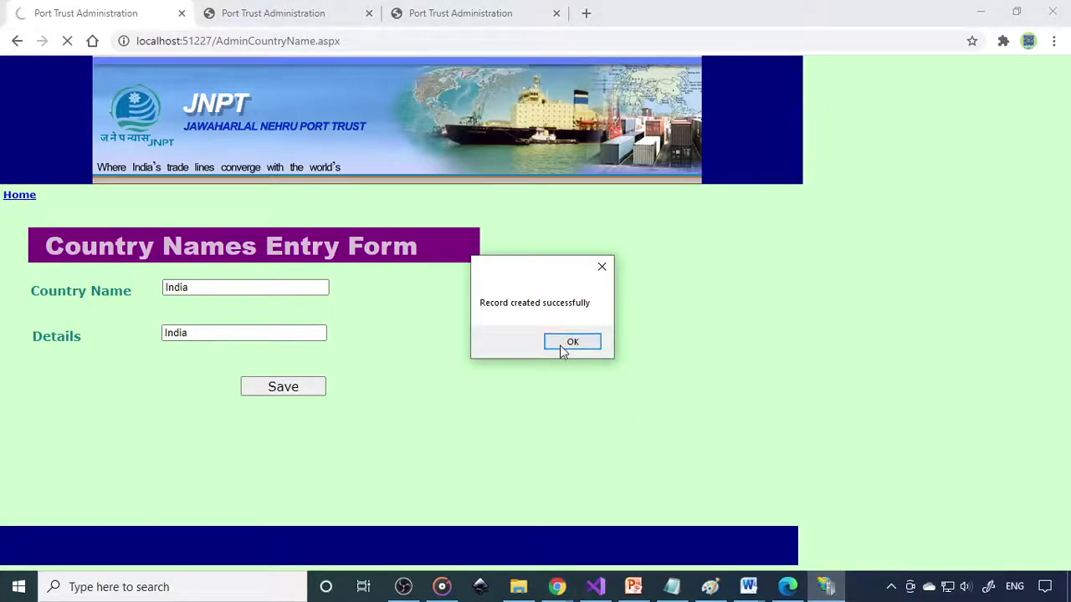
click(565, 346)
Step: Add country USA as United States of America, save it, and return to the operator's tab
click(277, 287)
text(US)
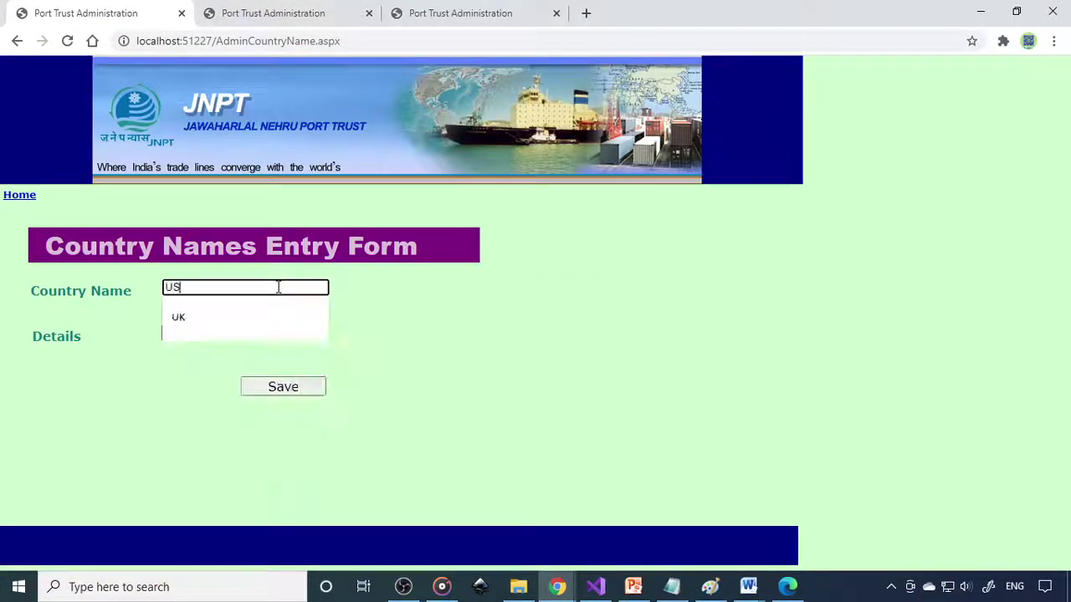
key(Tab)
click(277, 287)
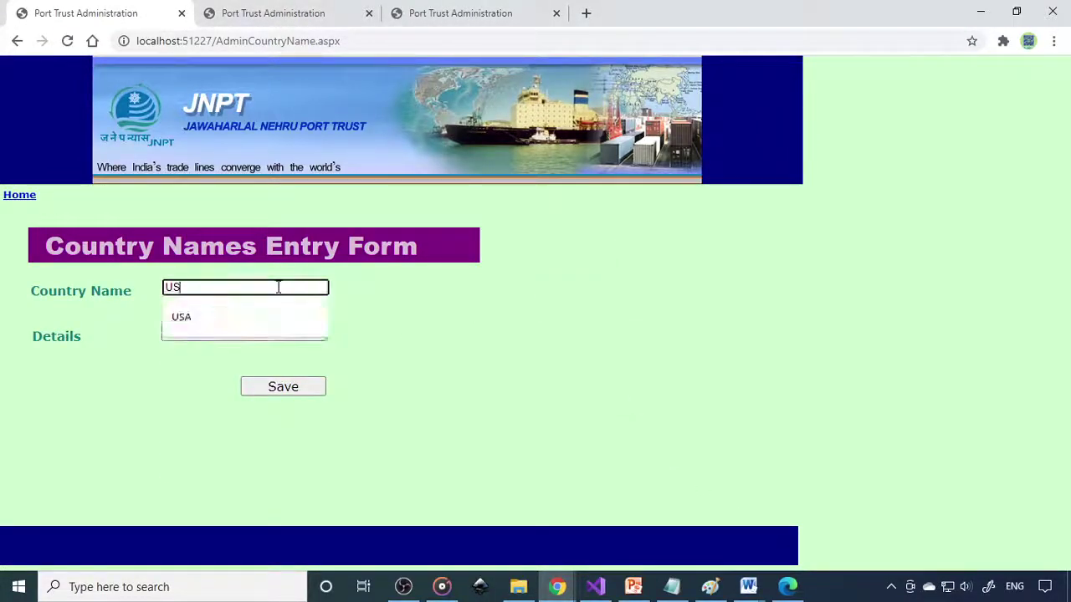
double_click(278, 286)
click(192, 315)
click(195, 334)
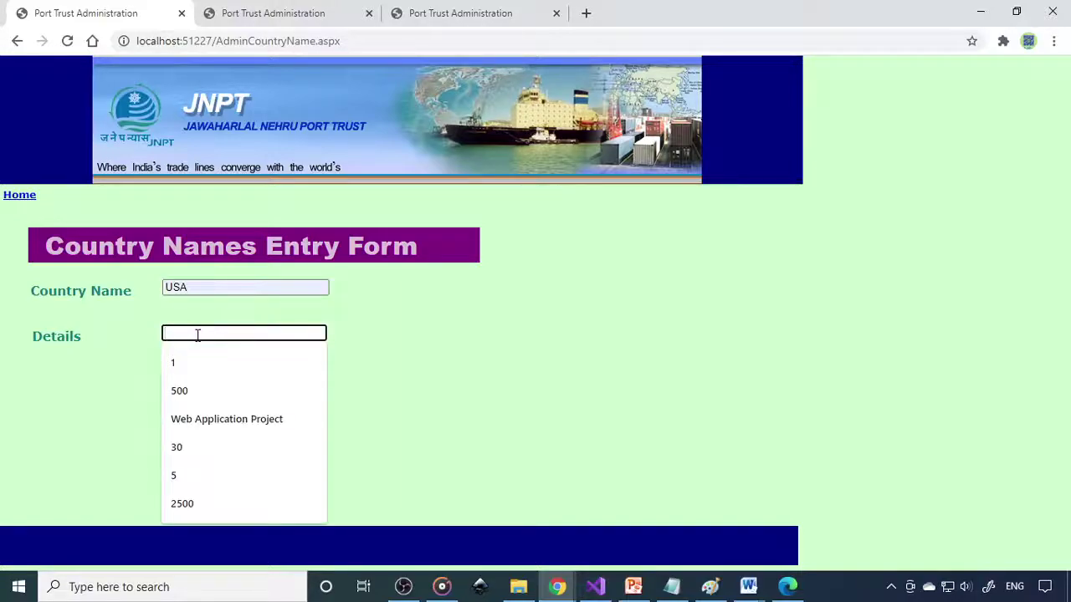
text(United States of America)
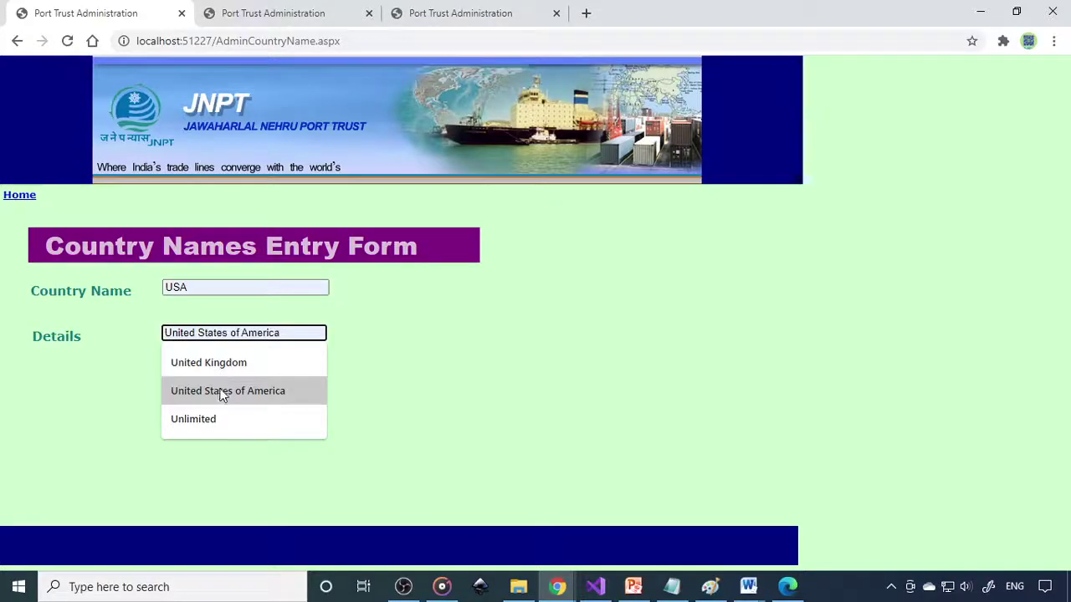
click(222, 390)
click(297, 393)
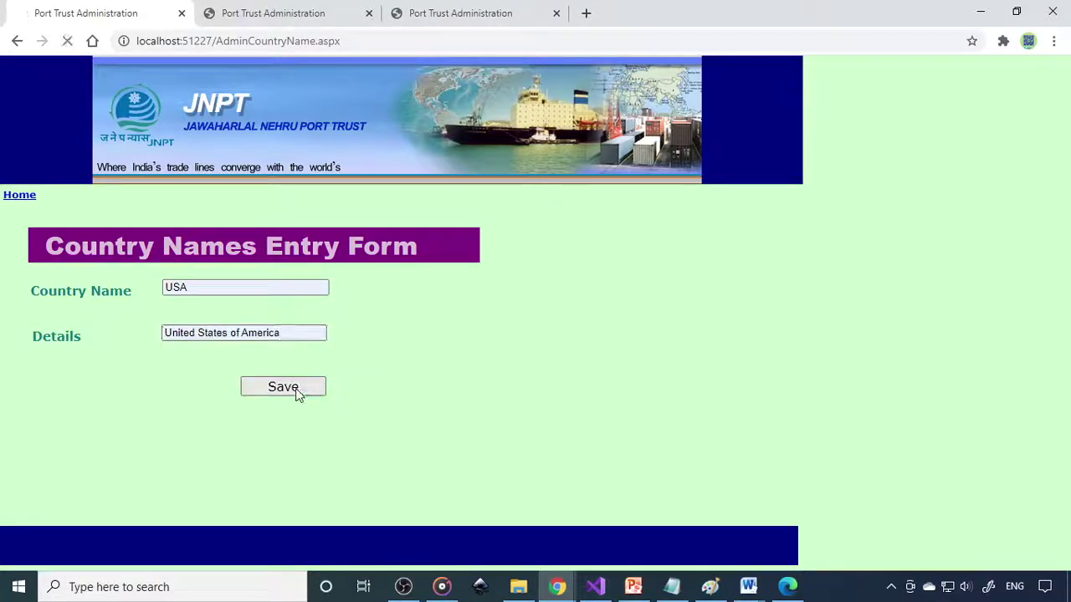
click(587, 345)
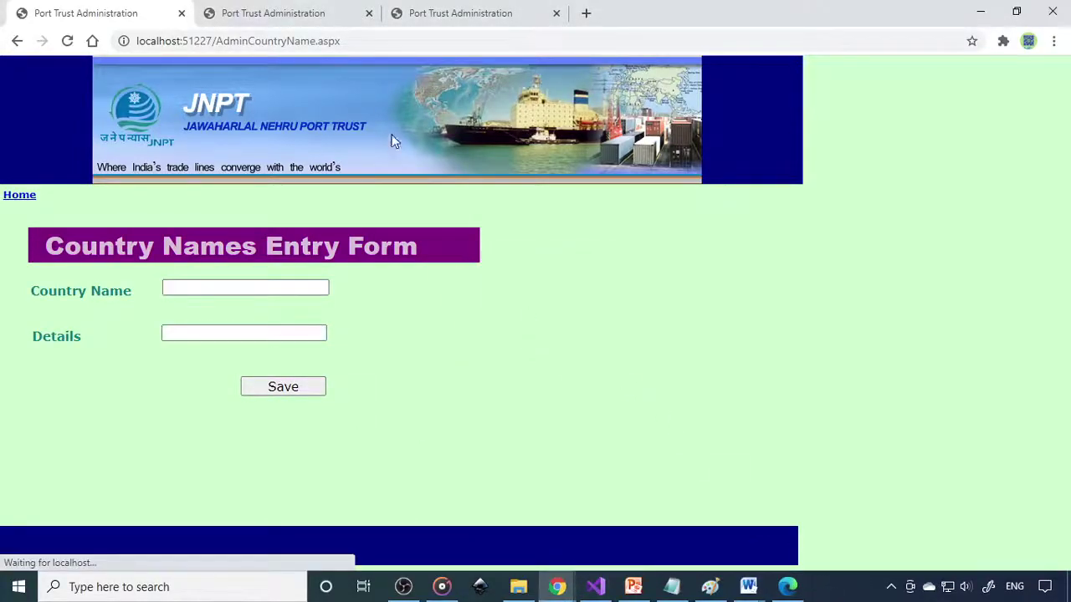
click(472, 15)
click(459, 39)
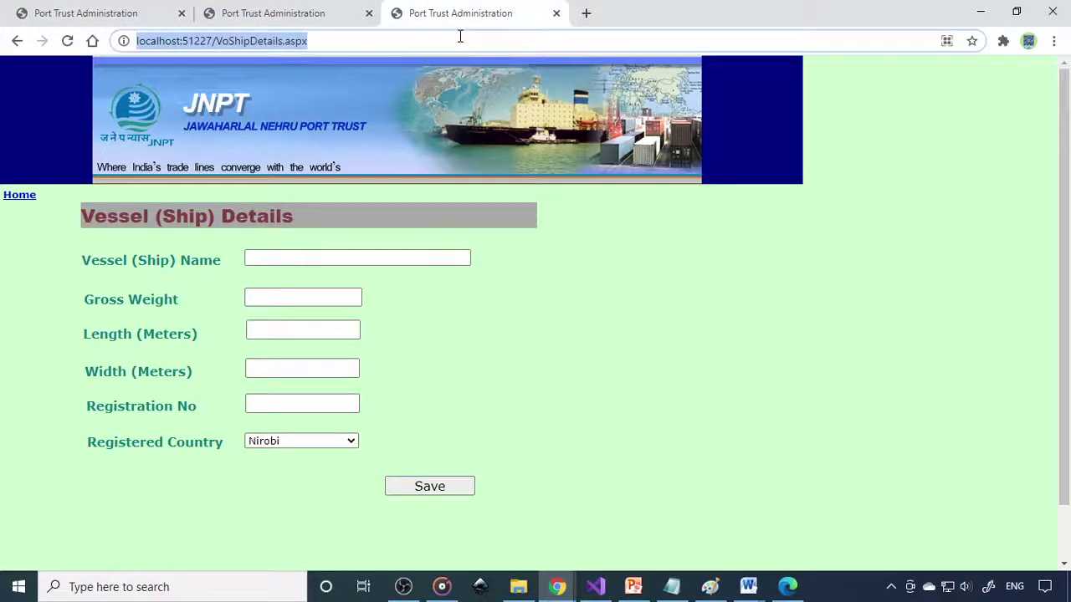
Step: Reload the vessel form and enter the name Brind91 with gross weight 5000
key(Return)
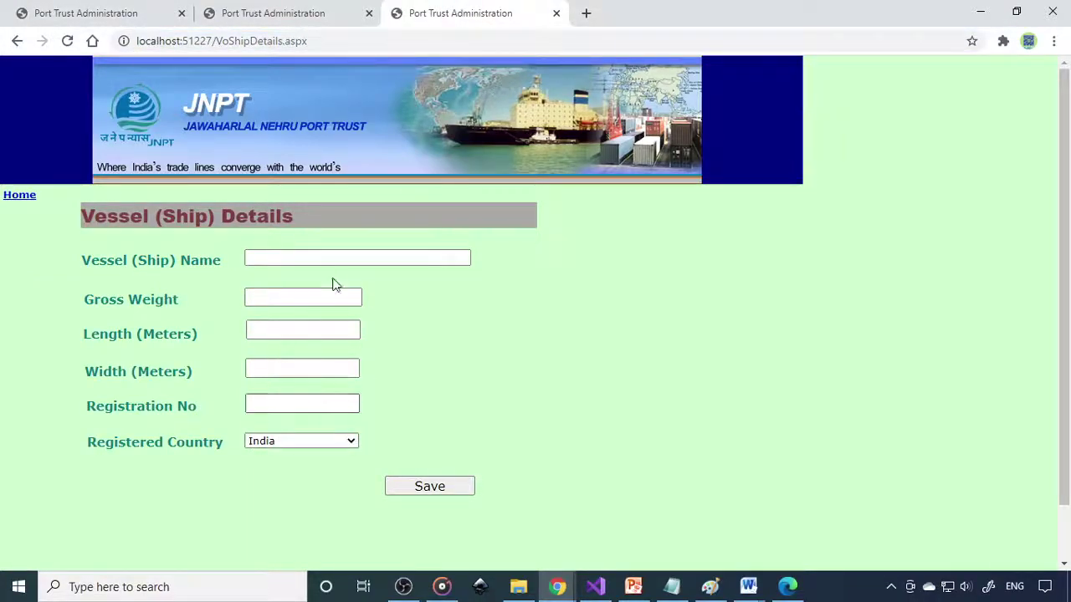
click(337, 256)
text(B)
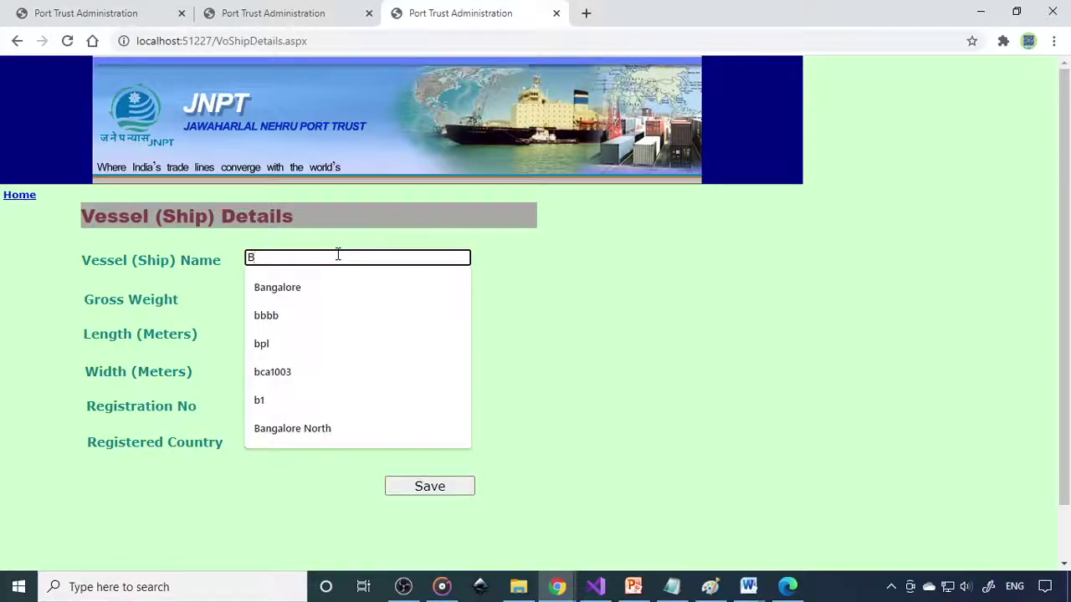
text(ri)
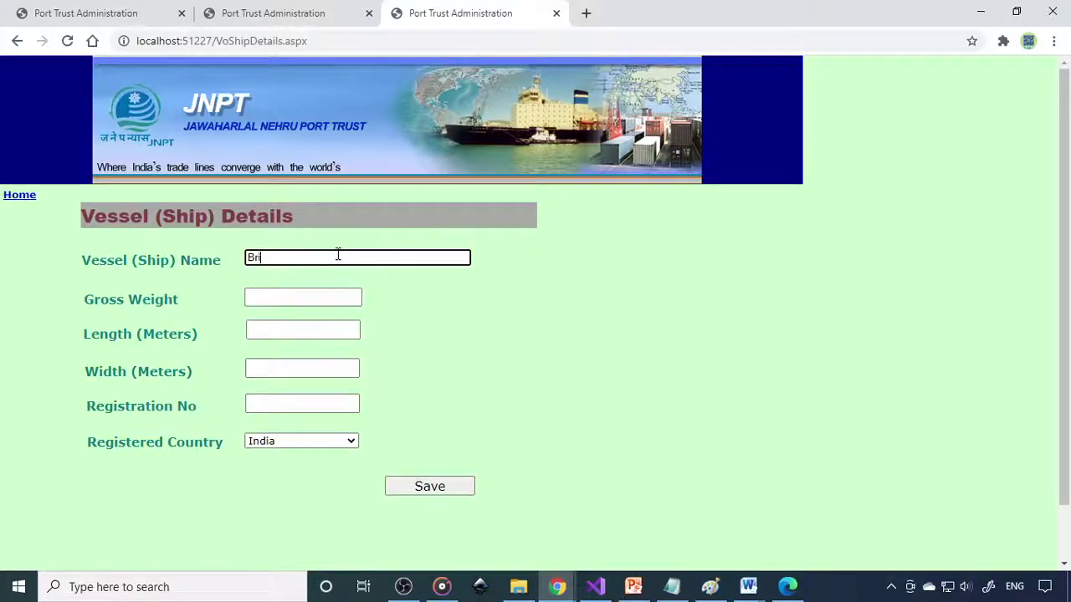
text(nd91)
click(305, 294)
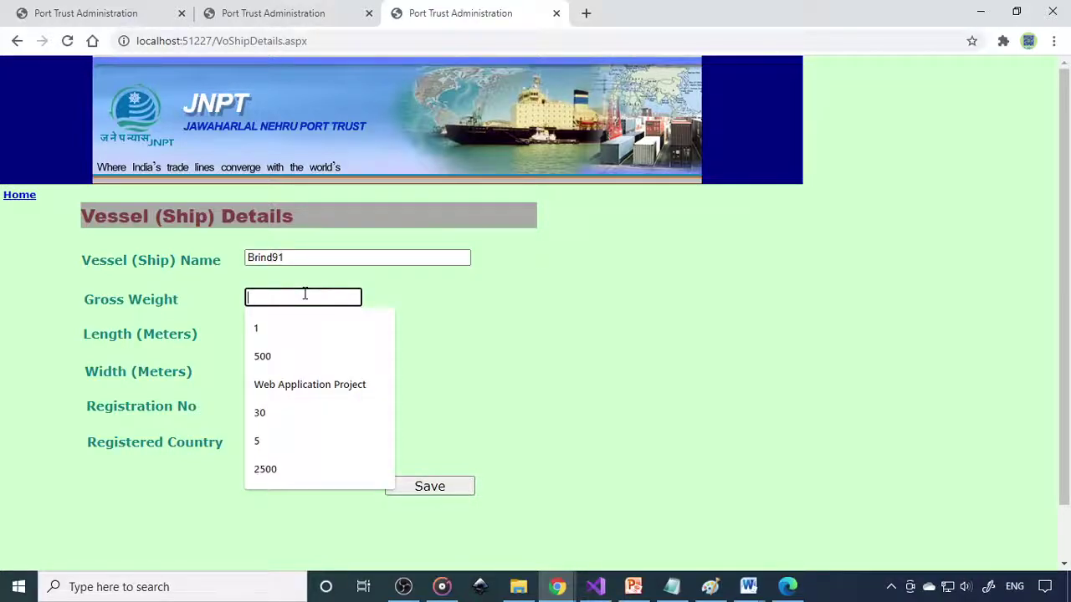
text(5)
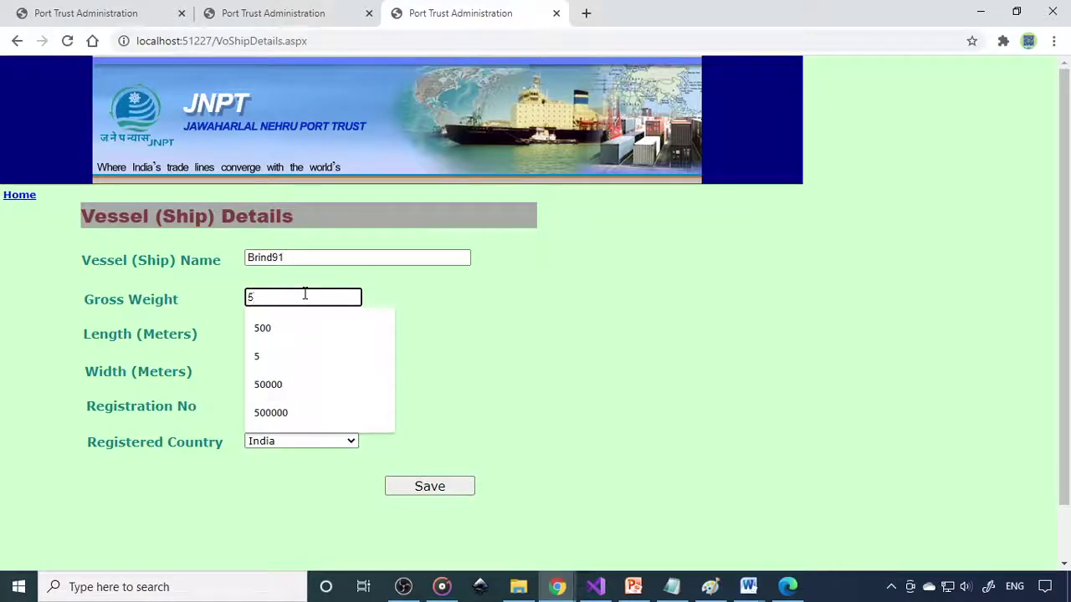
text(000)
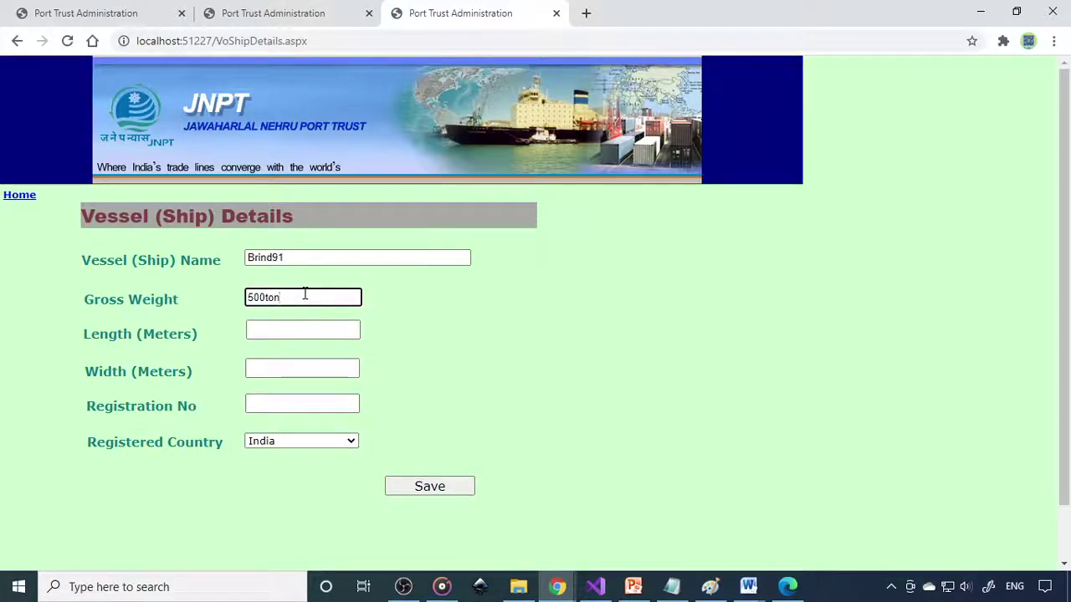
Step: Enter length 100, width 12 and a registration number, then save the vessel
click(325, 332)
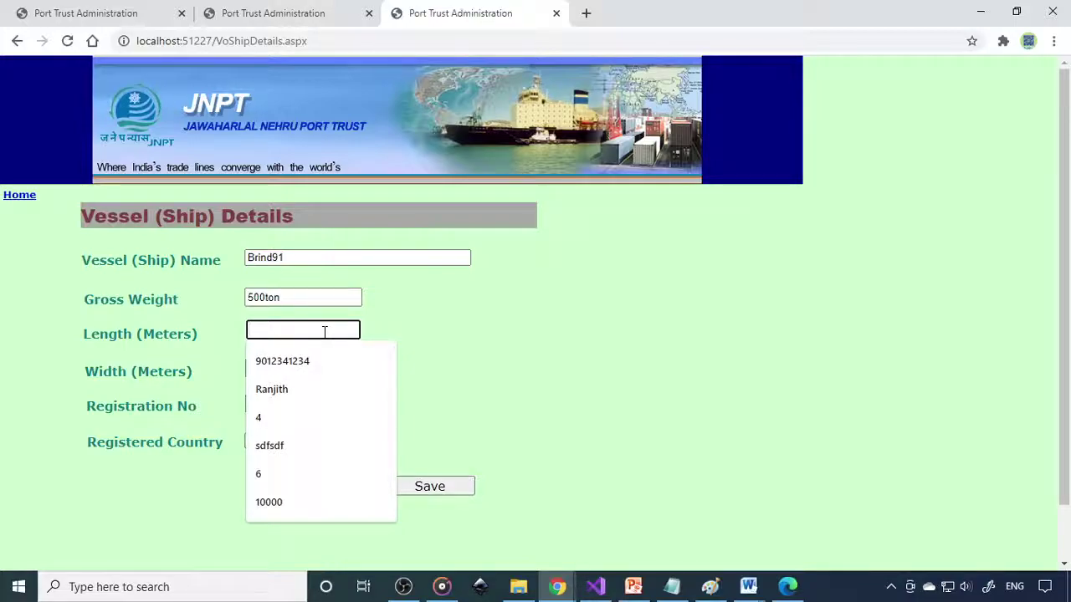
text(100)
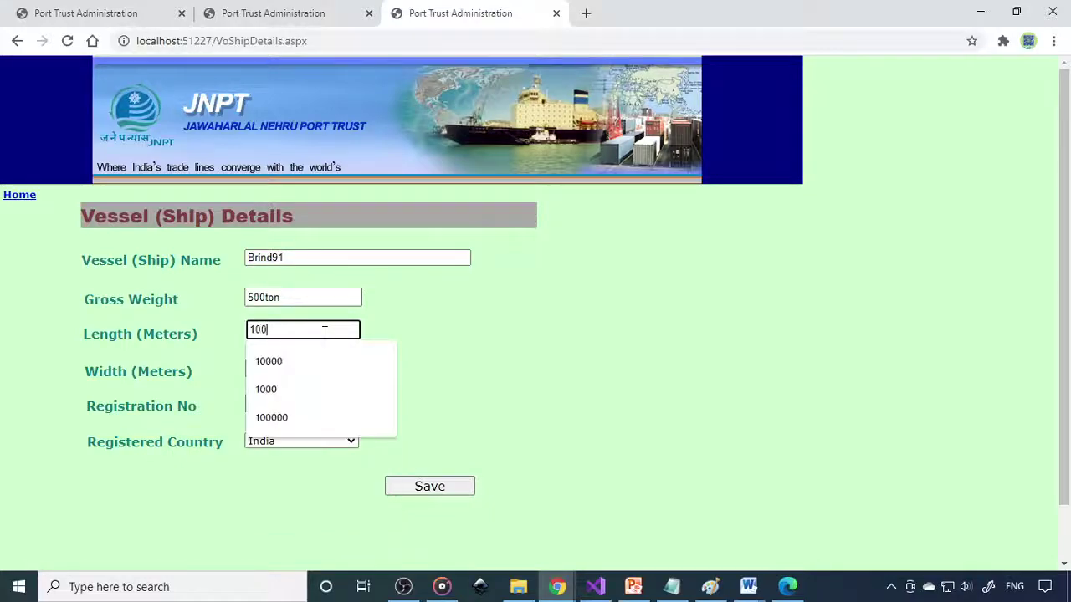
text(m)
key(BackSpace)
key(Tab)
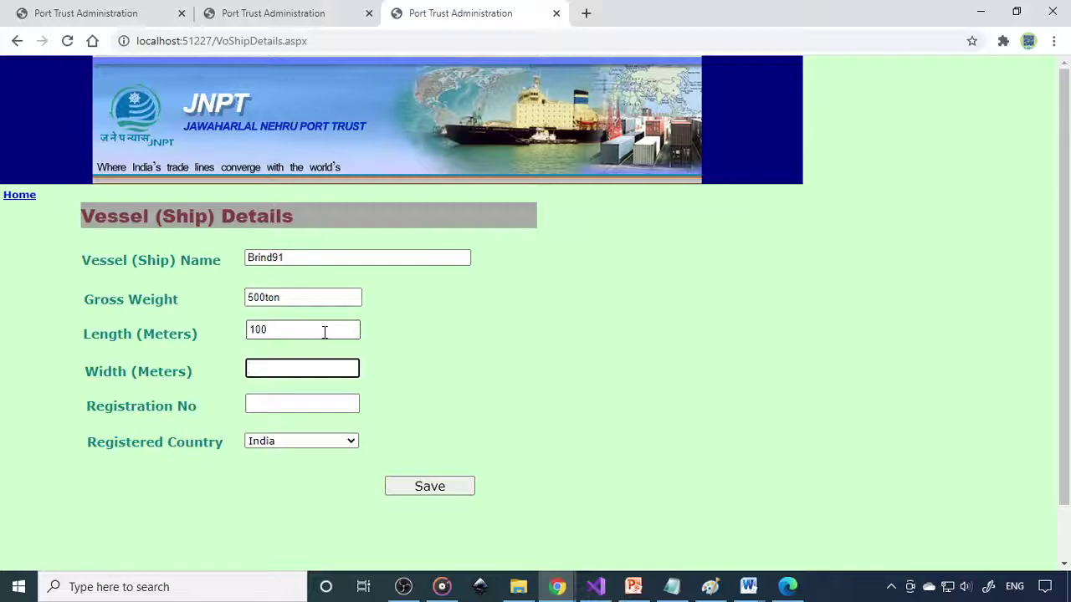
text(1)
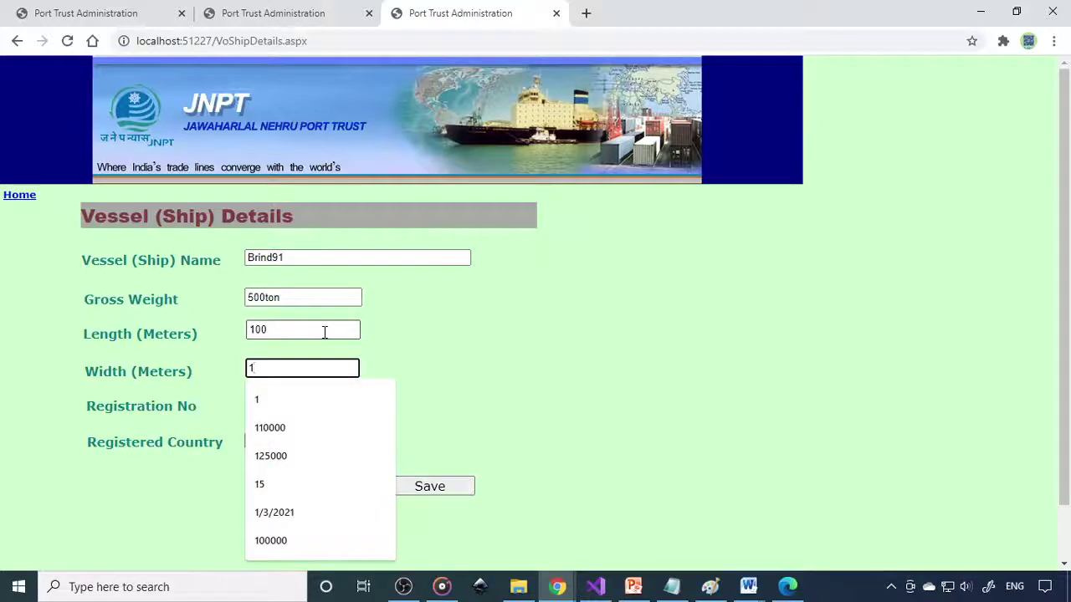
text(2)
click(323, 399)
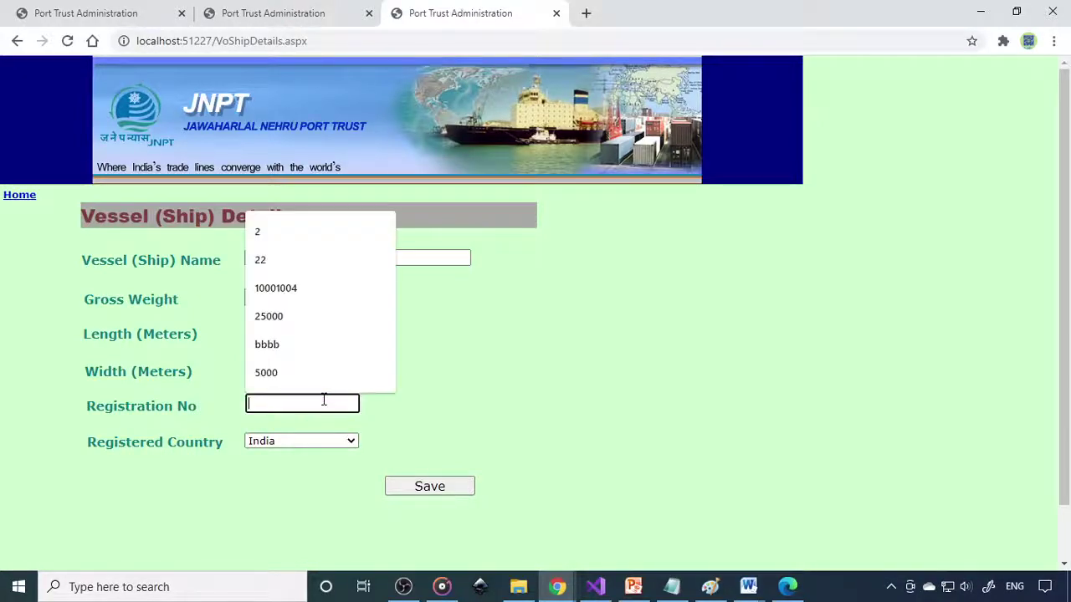
text(23423423)
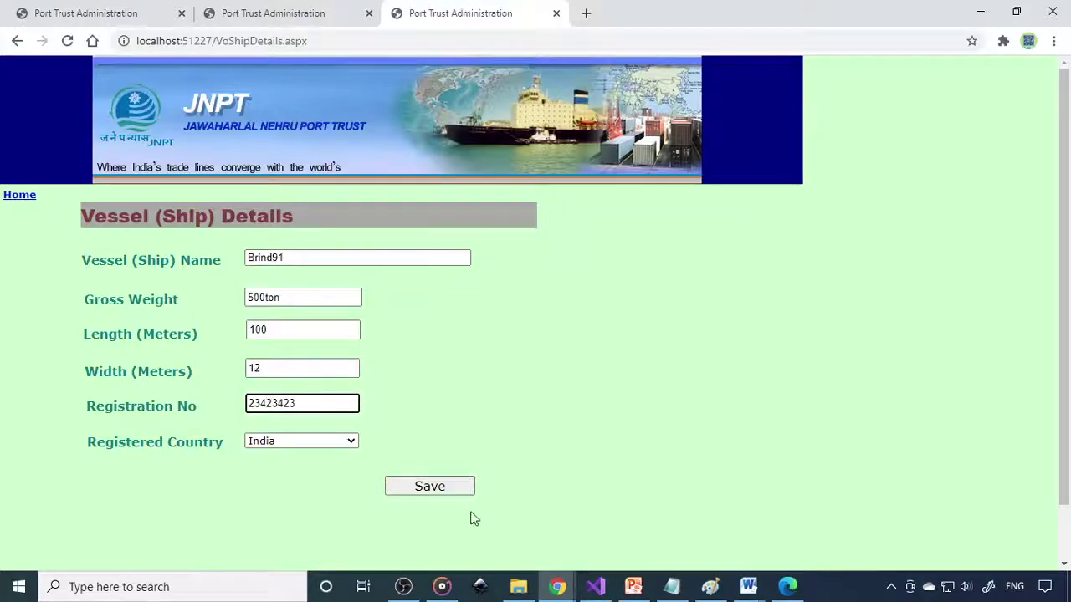
click(446, 491)
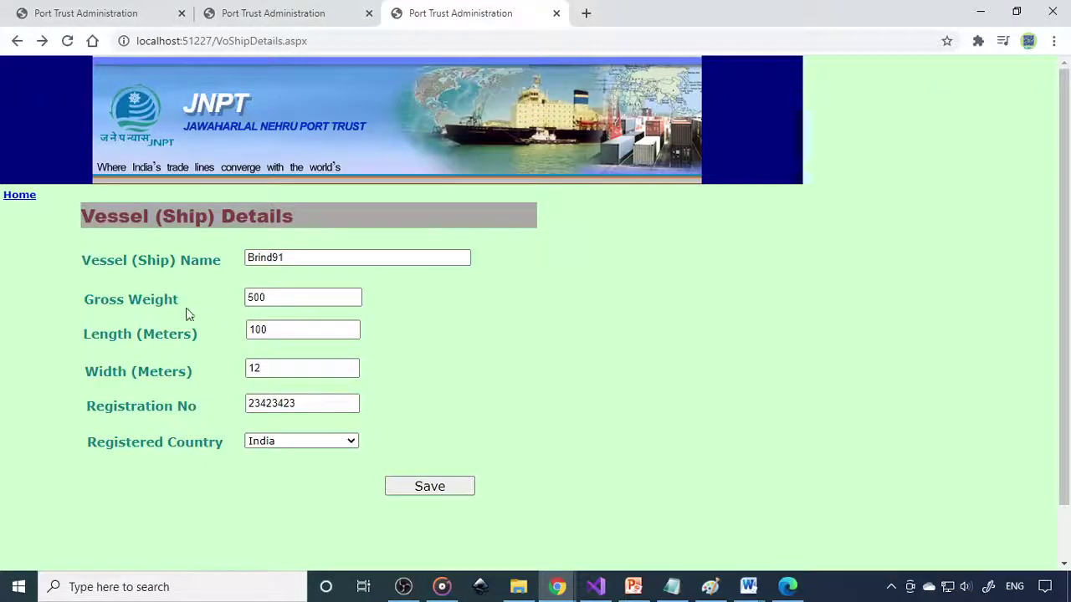
Step: Correct Brind91's gross weight to 500 and save the vessel record again
double_click(255, 298)
text(500)
drag(266, 298, 243, 302)
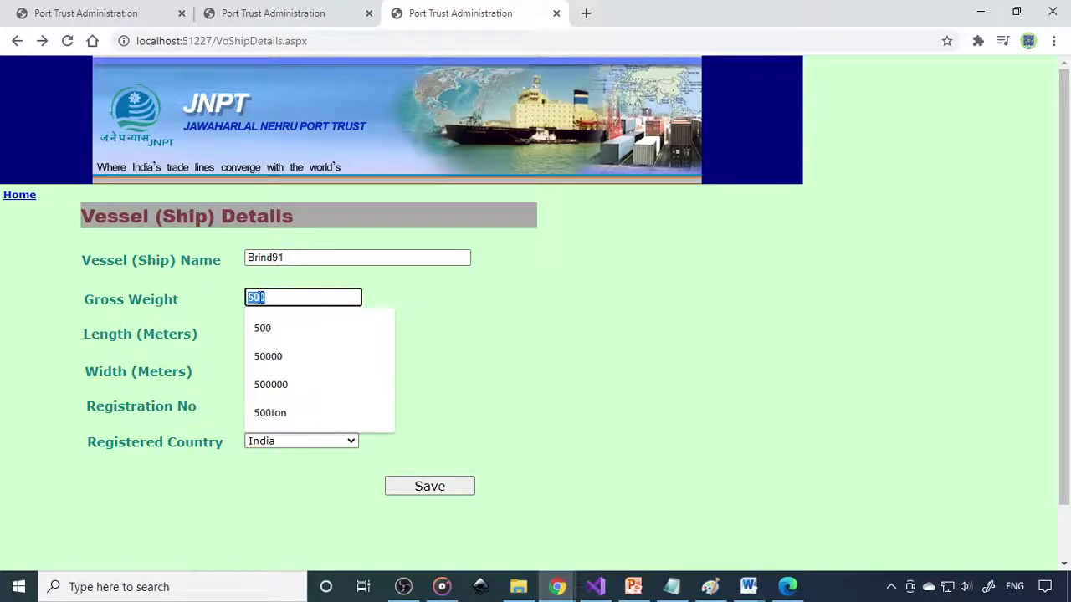
click(410, 341)
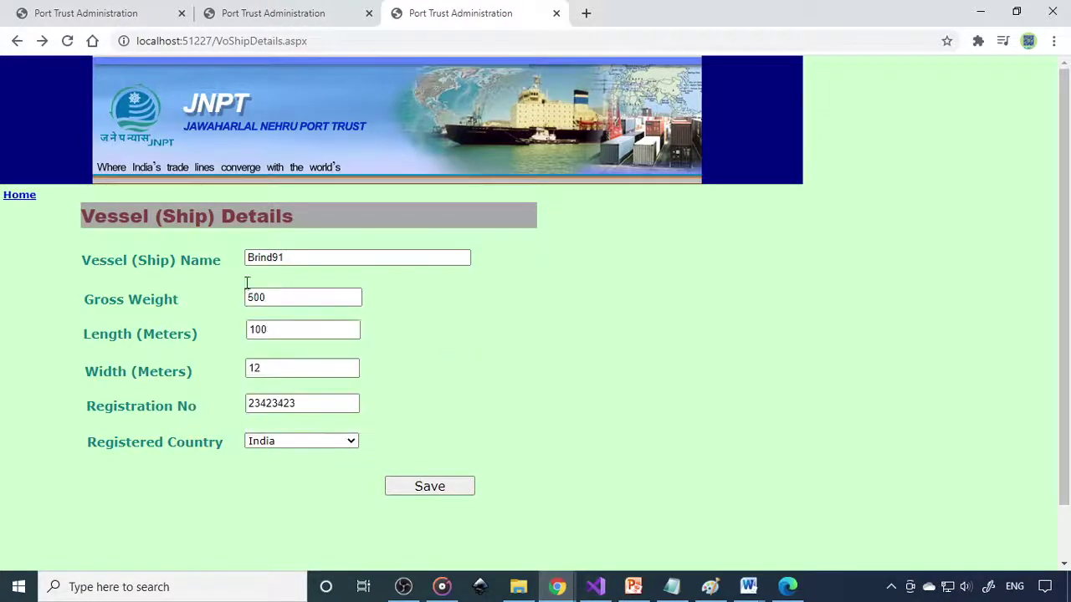
click(407, 491)
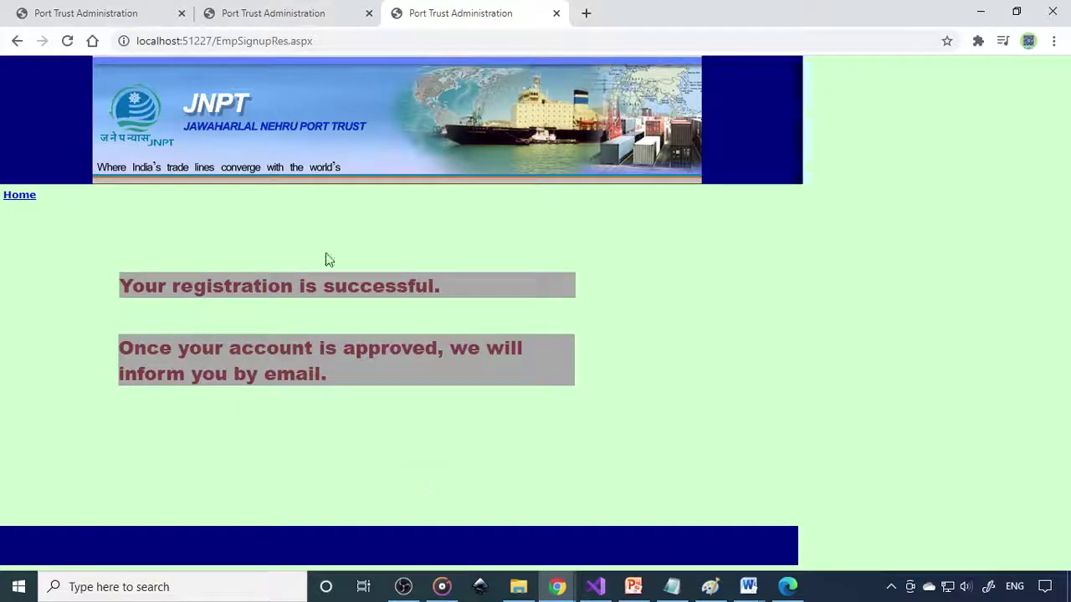
click(25, 199)
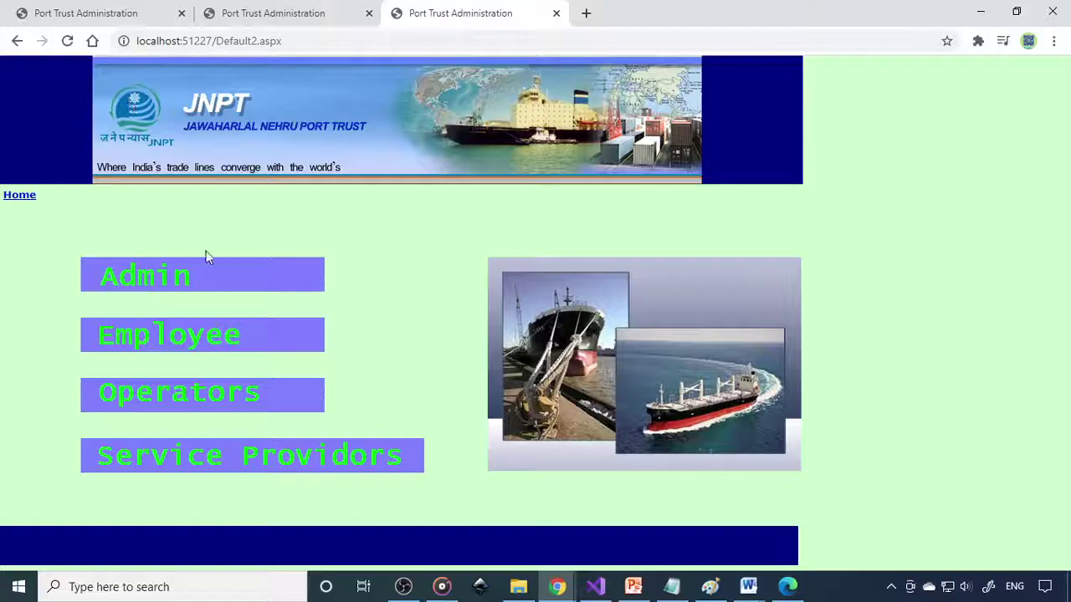
Step: Log in with the vessel operator's user name and password, then view the berth types
click(209, 398)
click(302, 281)
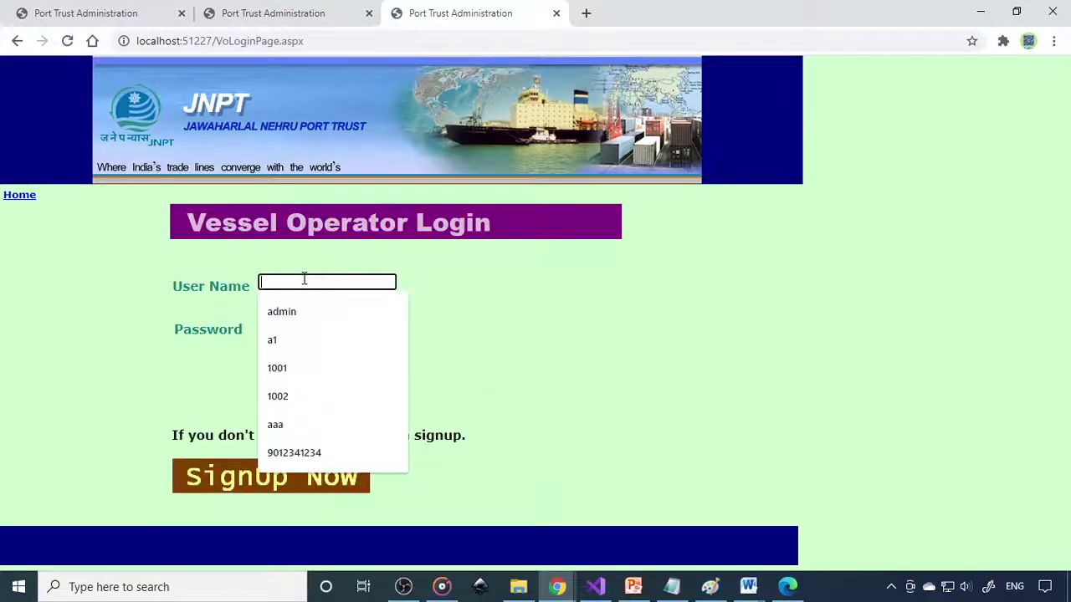
text(vo1)
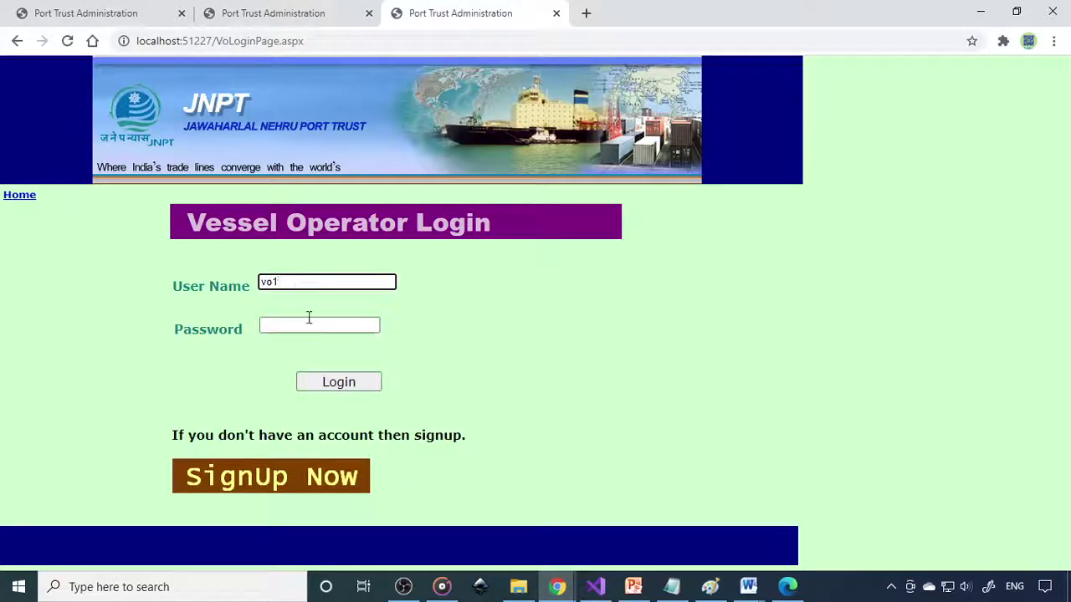
click(308, 317)
text(vo1)
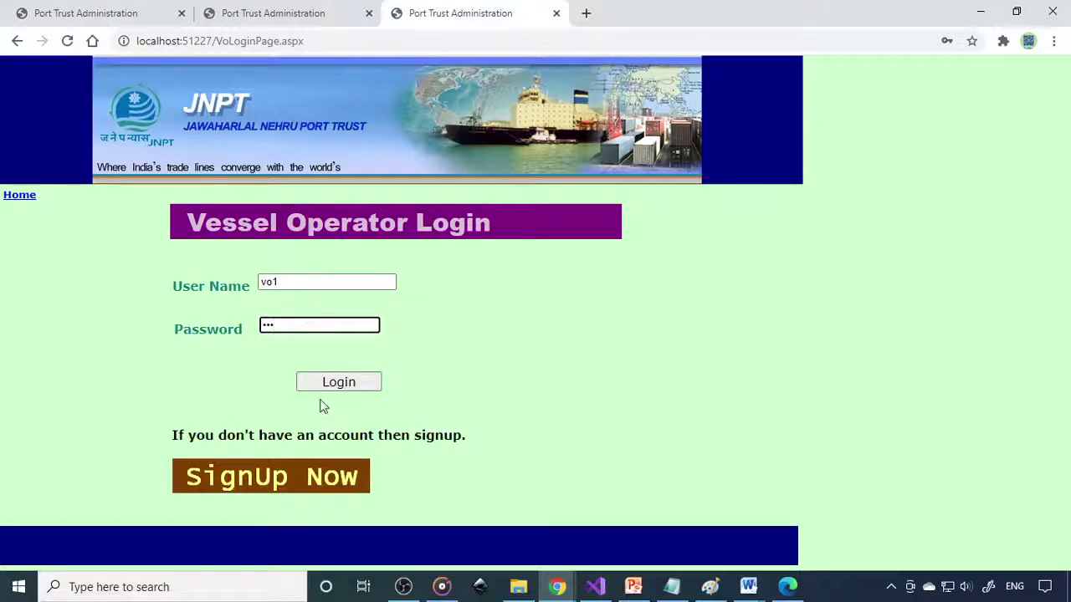
click(326, 384)
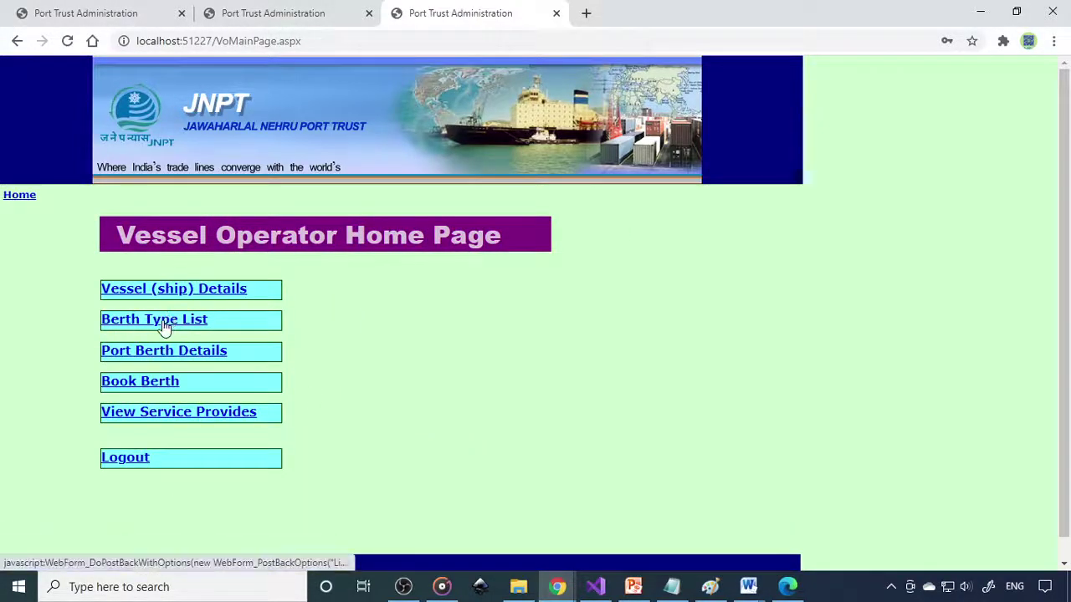
click(164, 326)
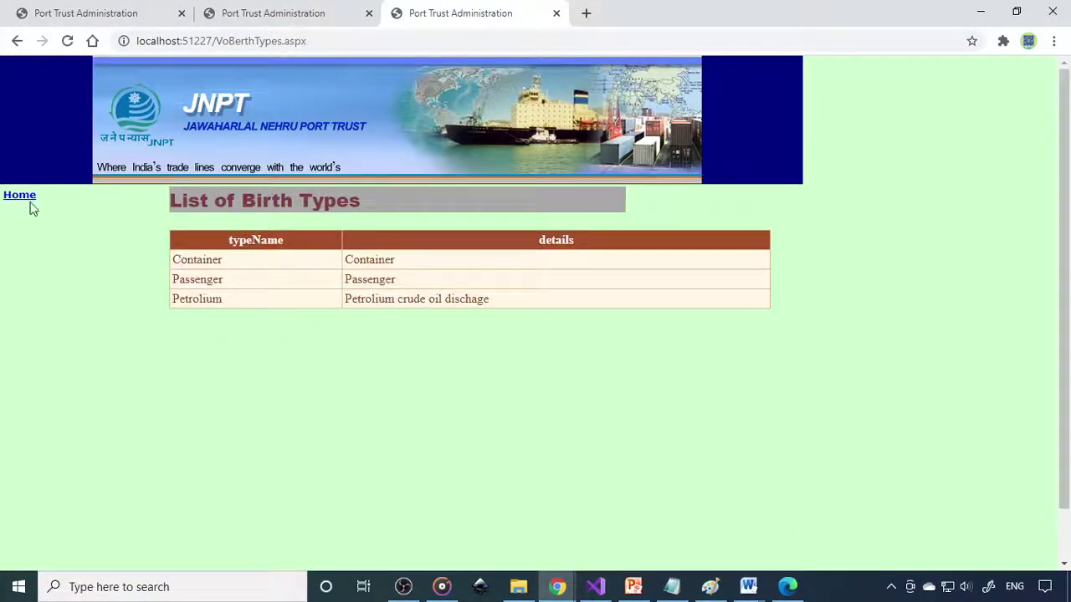
Step: Review the Port Berth Details list from the vessel operator home page
click(28, 199)
click(194, 354)
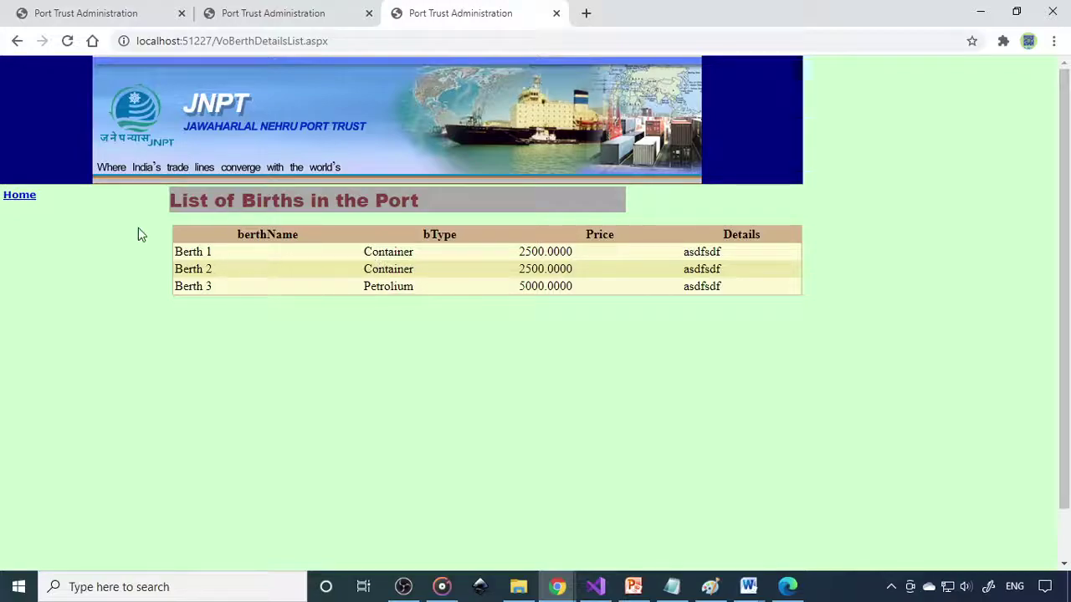
click(19, 195)
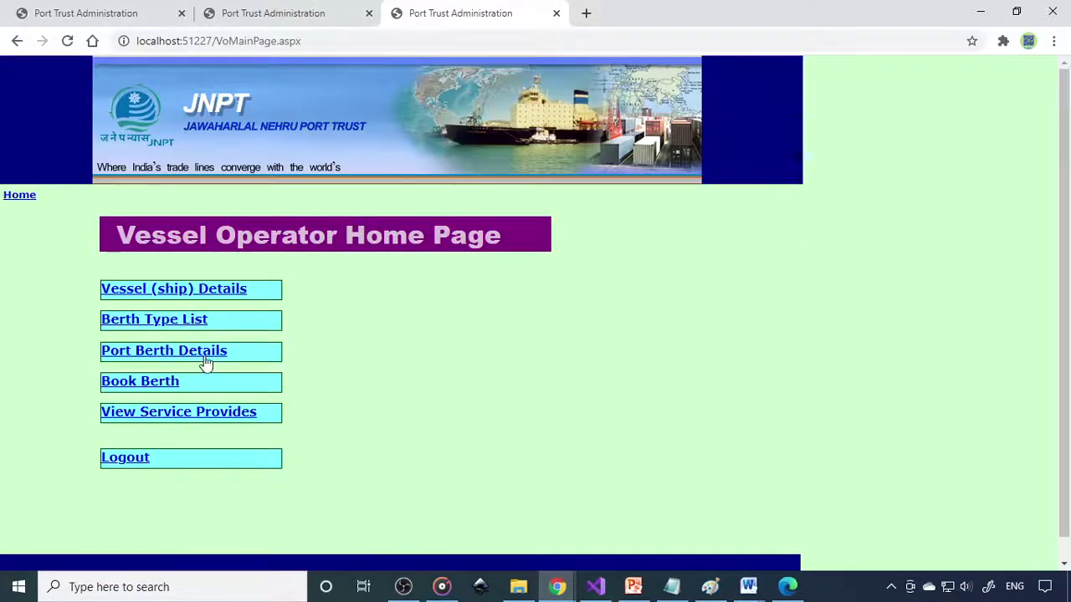
Step: Book Berth 2 for 25-Mar-2021 with remarks 'for two days' and confirm the saved booking
click(151, 386)
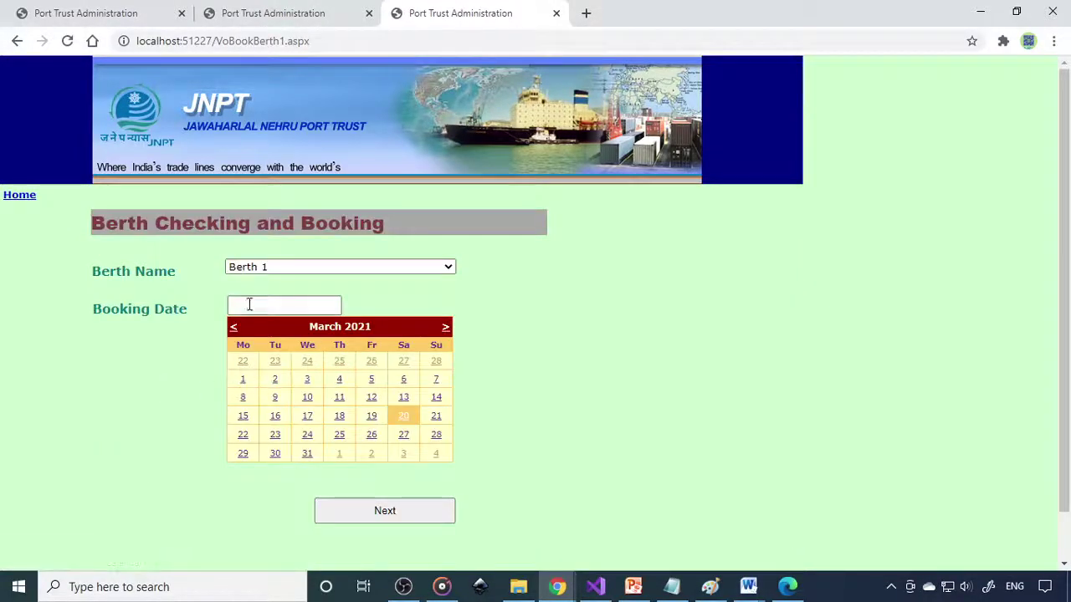
click(307, 269)
click(284, 292)
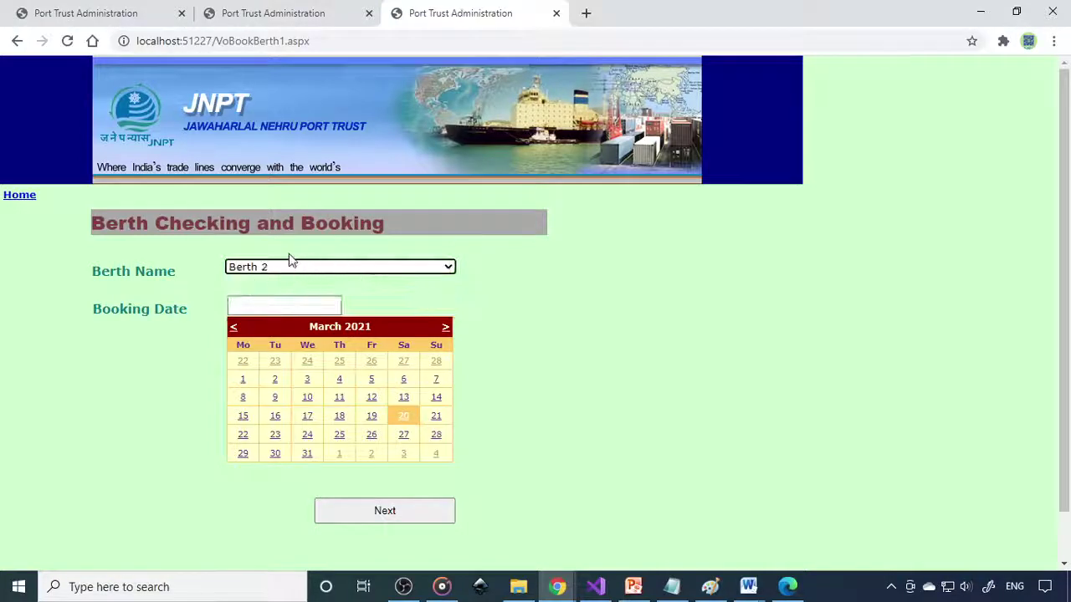
click(341, 437)
click(408, 511)
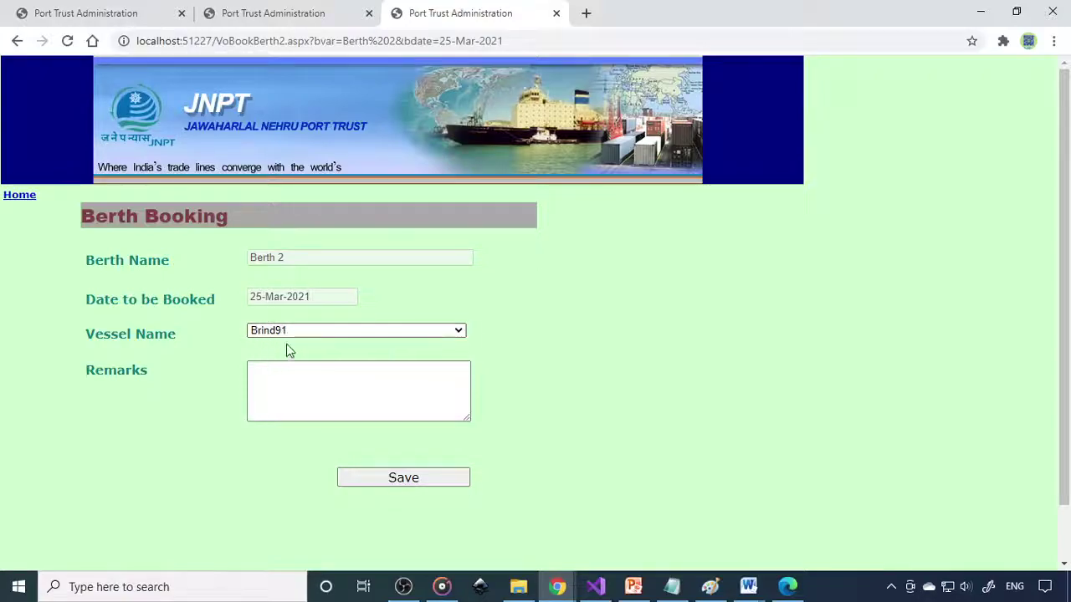
click(335, 402)
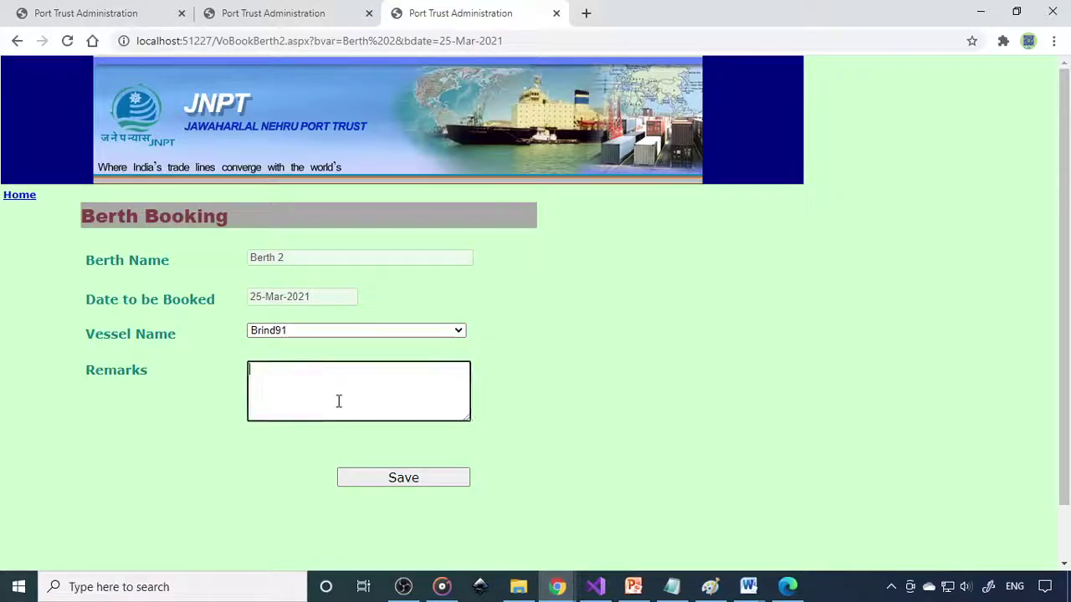
text(for t)
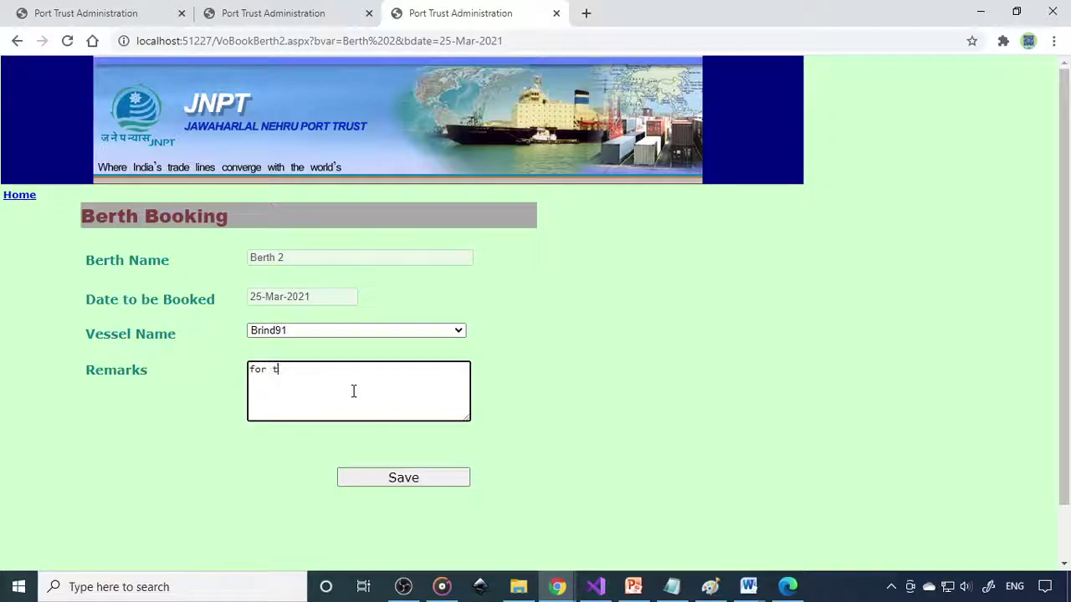
text(wo days)
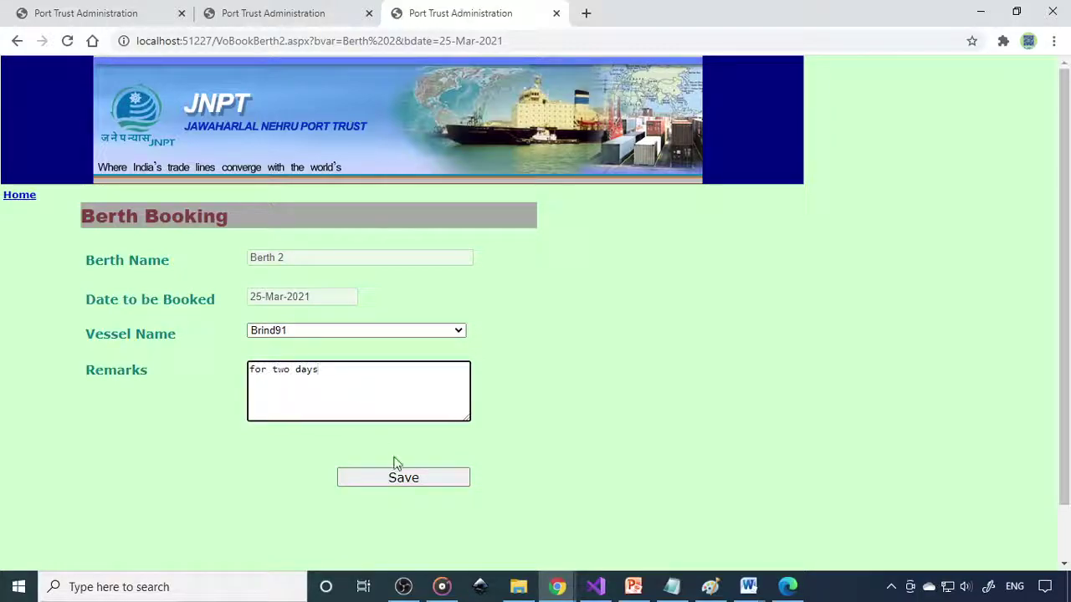
click(402, 477)
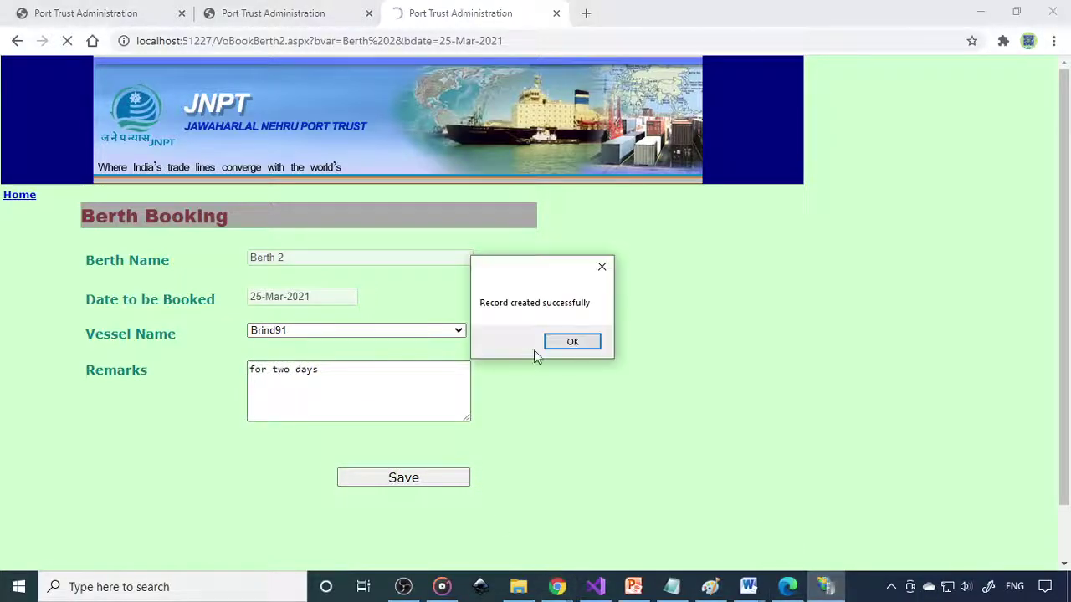
click(569, 342)
click(25, 197)
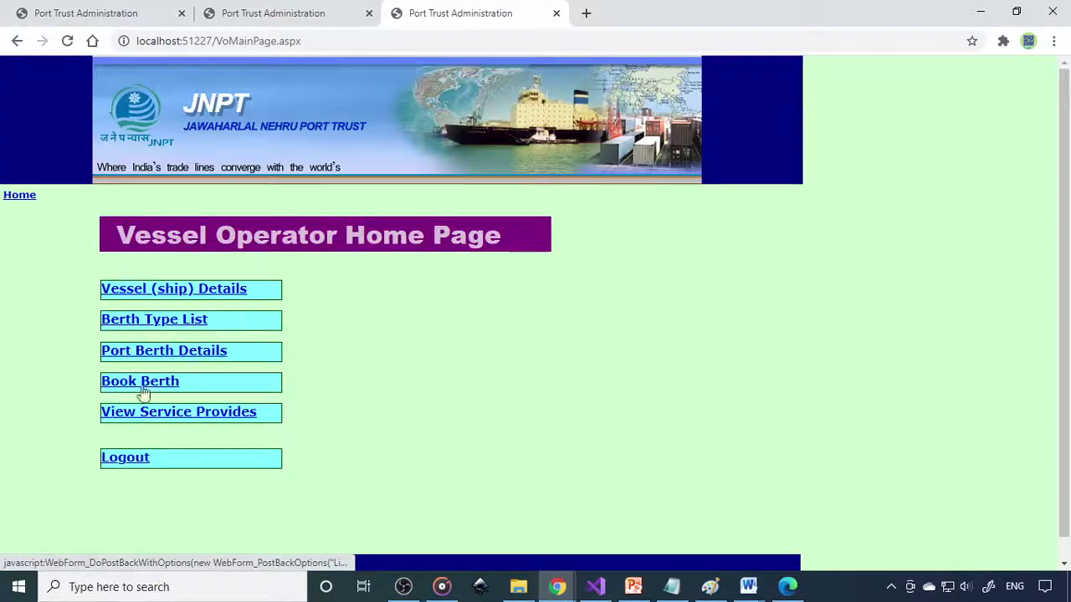
Step: View the service providers s4 and Service Provider1, then select the localhost:51227 address
click(189, 422)
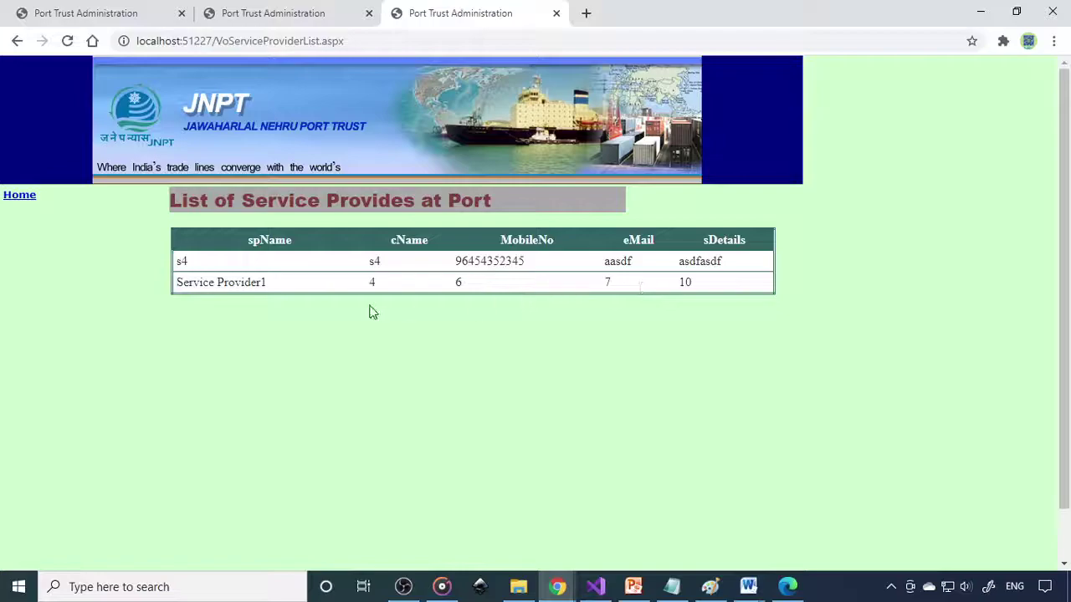
click(28, 202)
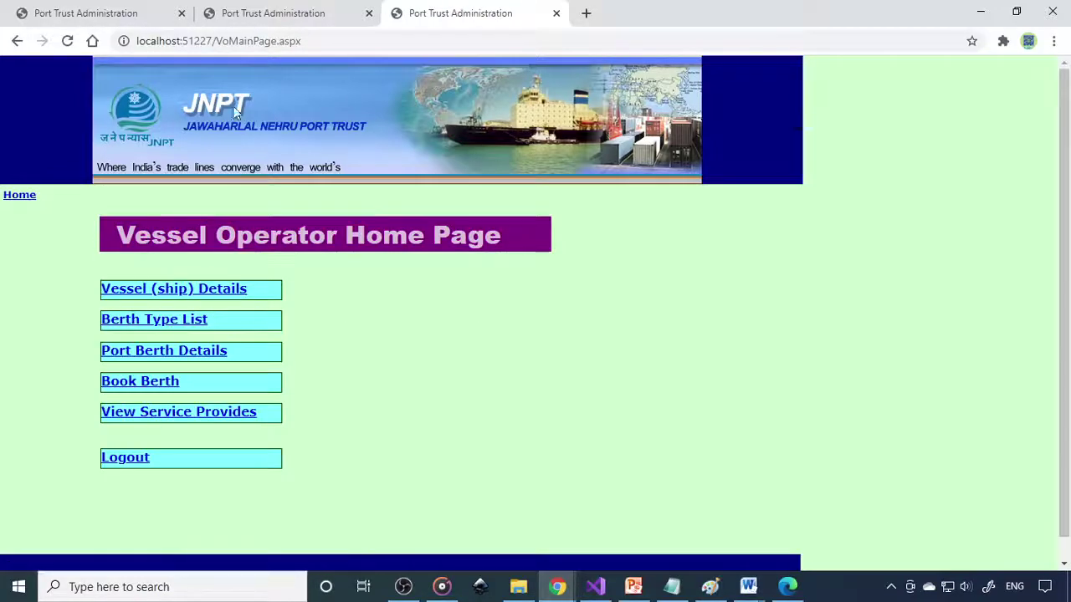
drag(214, 40, 45, 37)
key(ctrl+c)
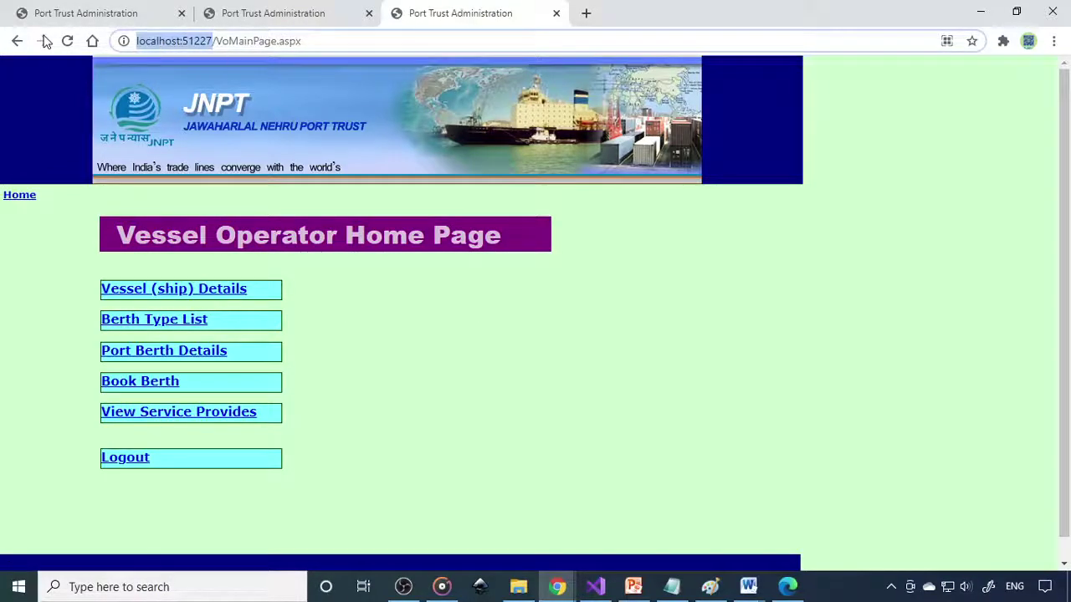
Step: Load the localhost site in a new tab and reach the Service Providers login
click(592, 13)
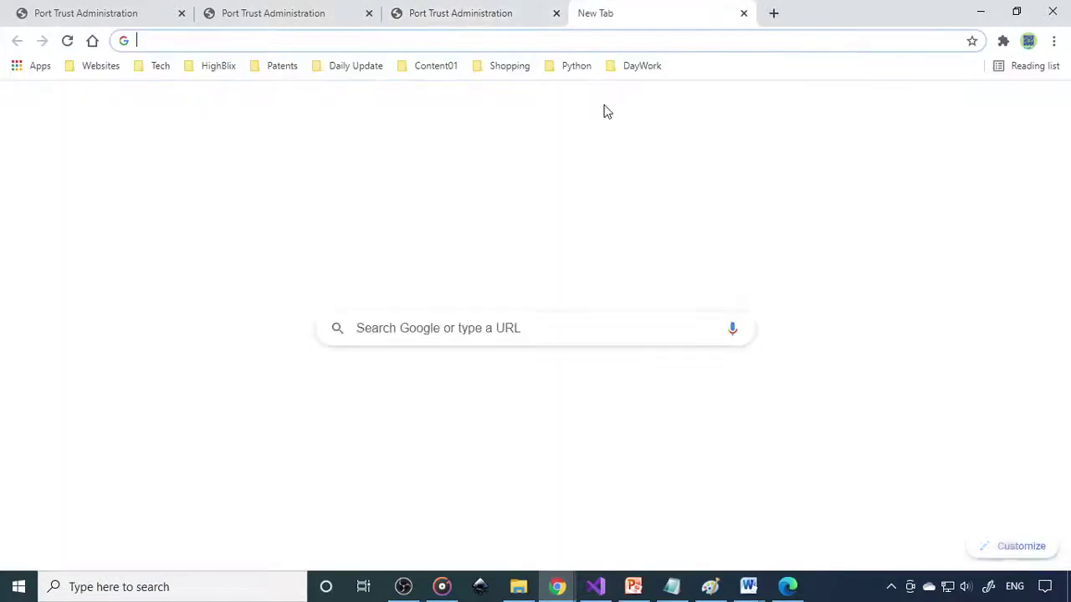
key(ctrl+v)
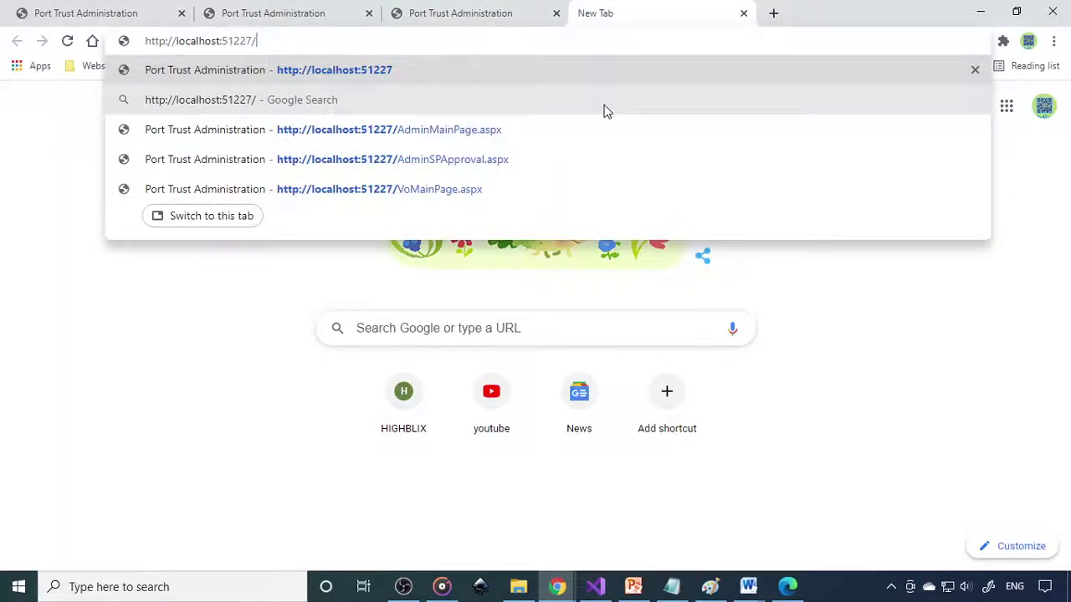
key(Return)
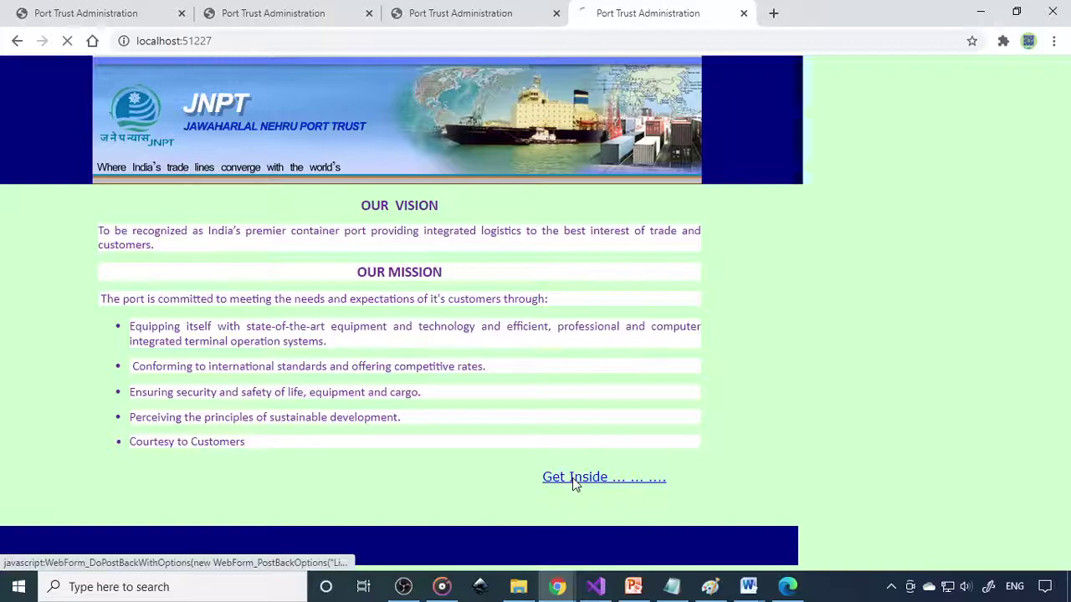
click(574, 477)
click(184, 452)
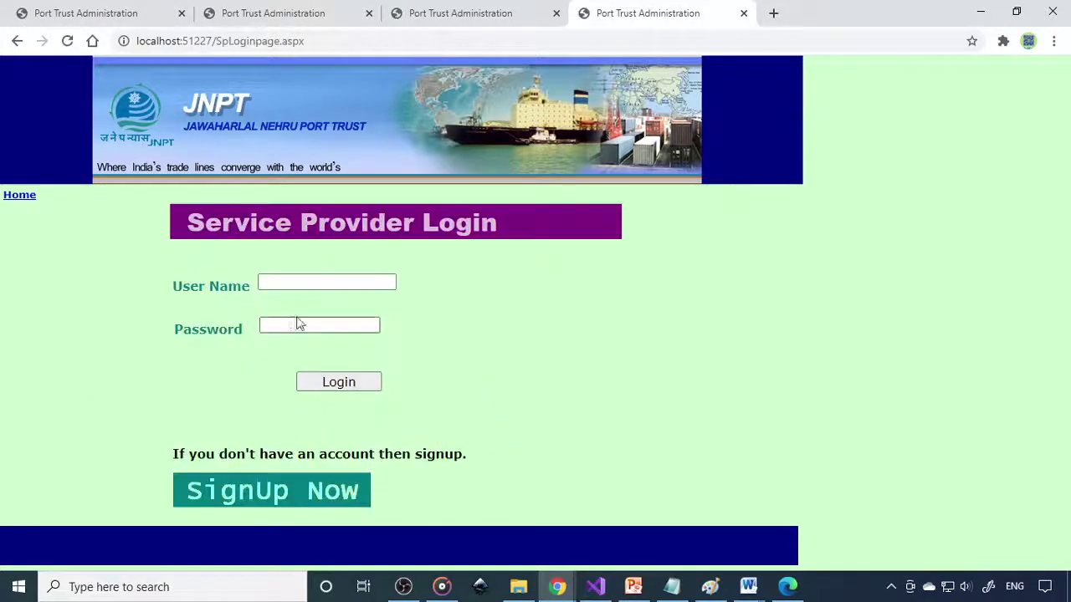
Step: Log in as a service provider after correcting the user name, and view the Service Details form
click(314, 282)
text(s1)
click(320, 325)
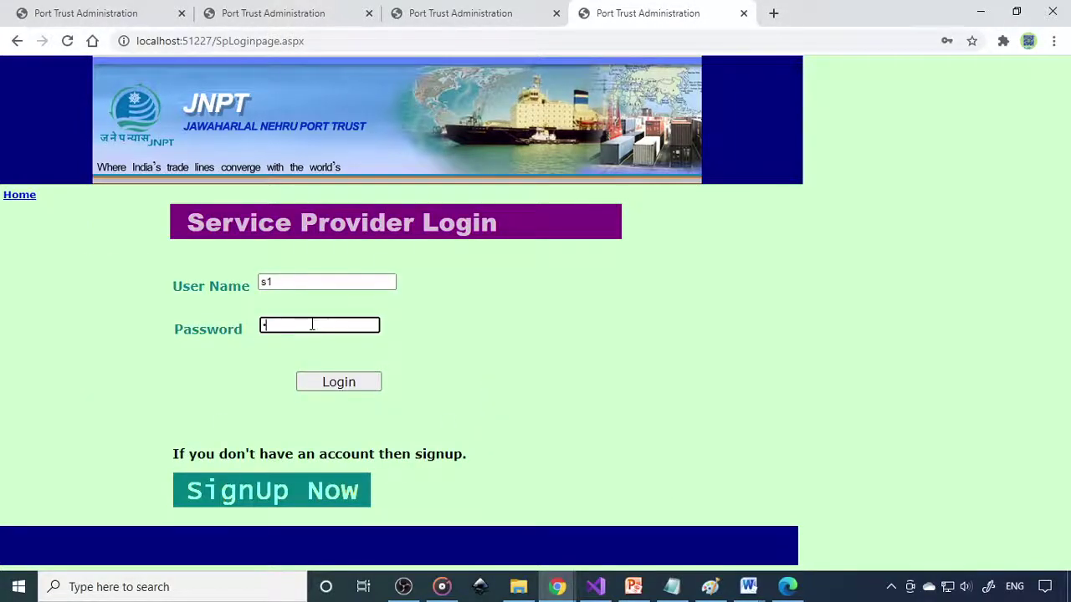
text(s1)
click(339, 382)
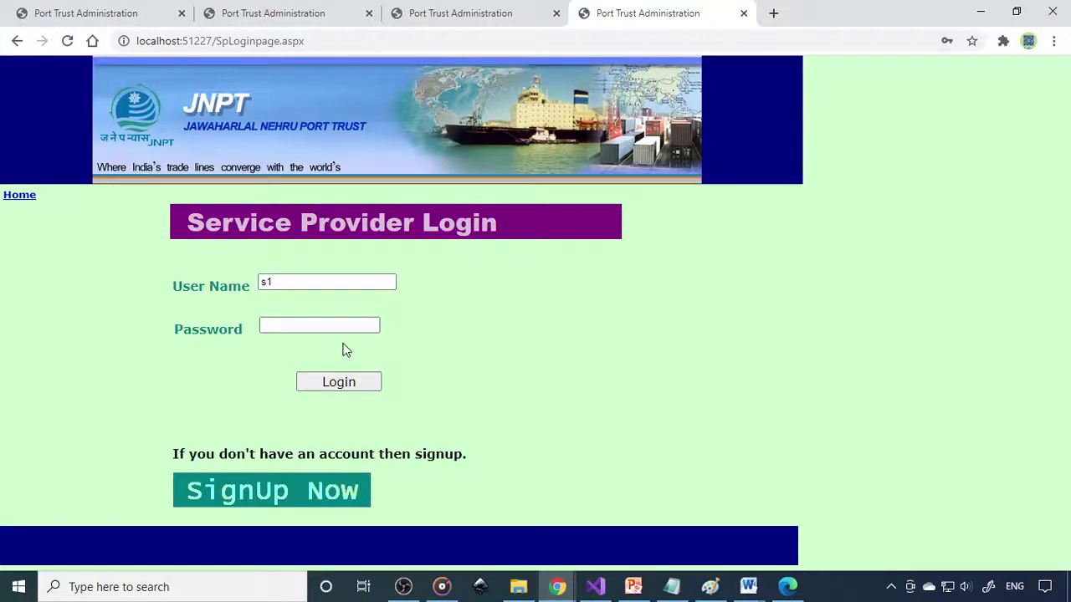
drag(292, 282, 219, 283)
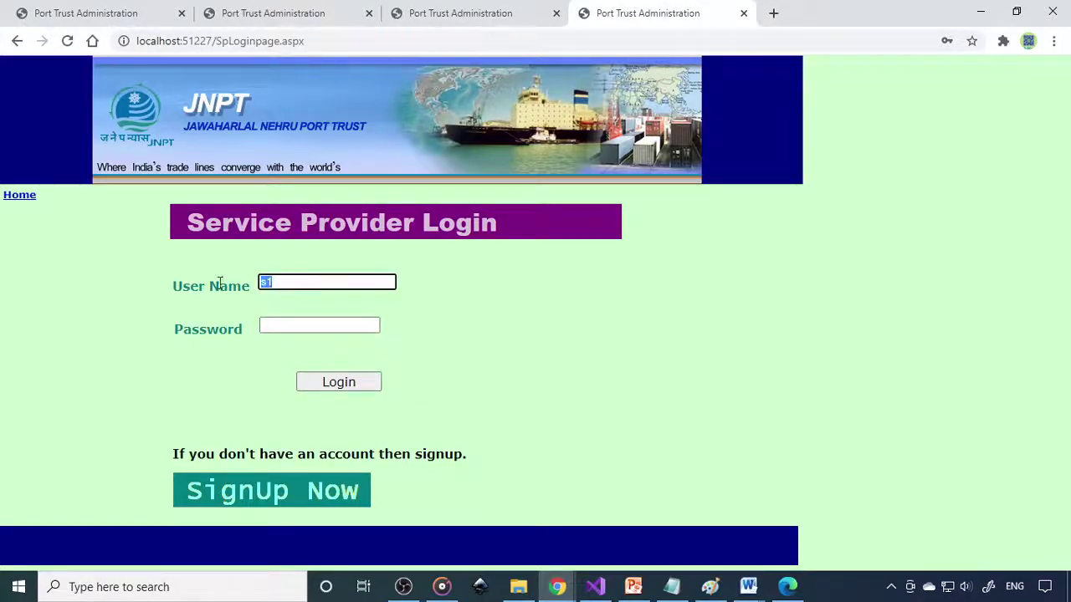
text(sp)
click(330, 323)
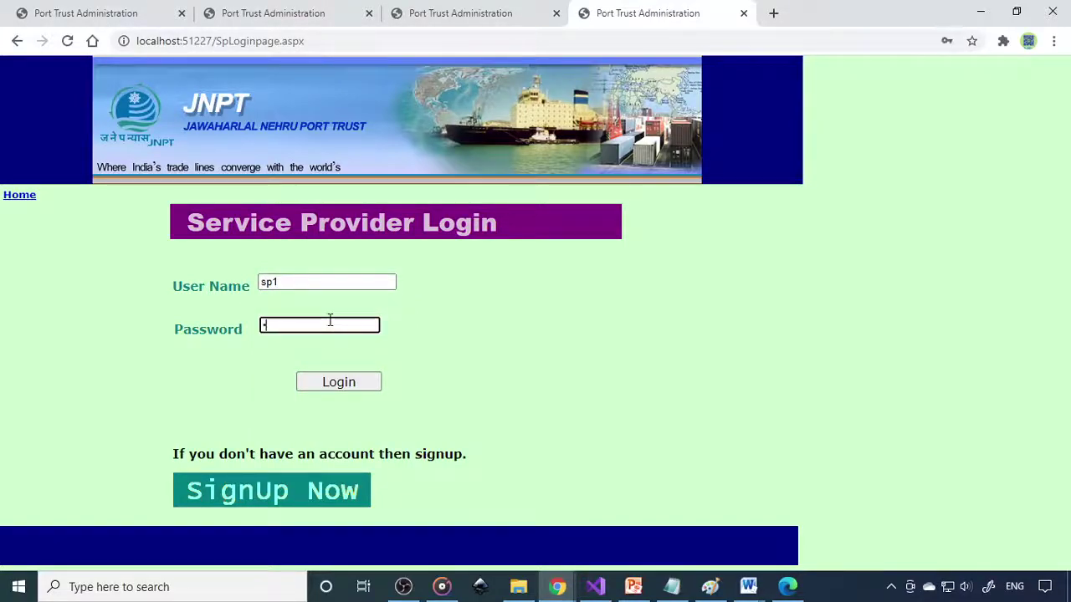
click(336, 389)
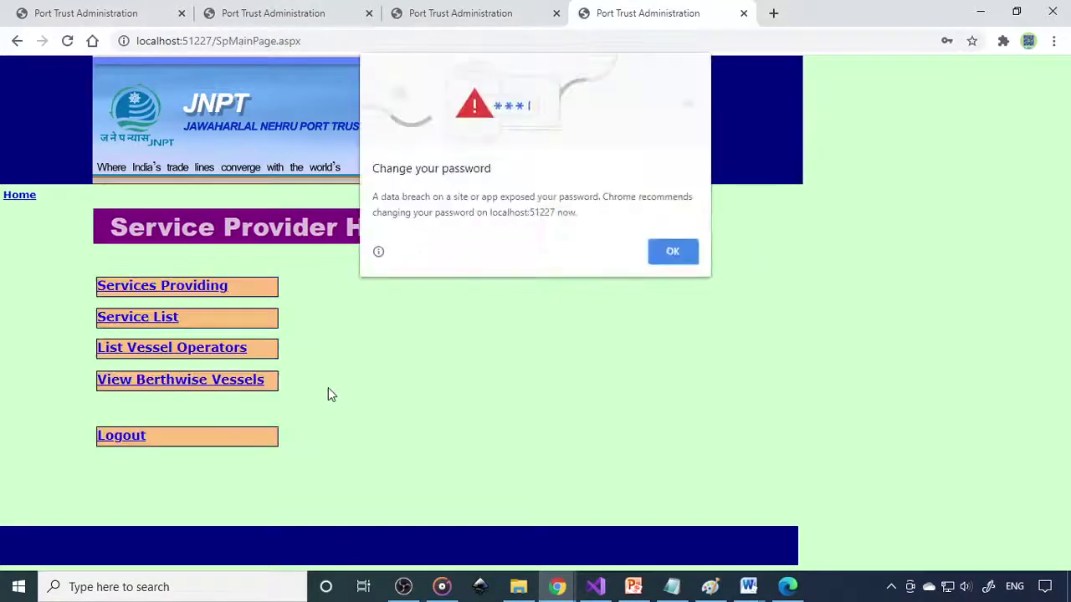
click(674, 251)
click(185, 289)
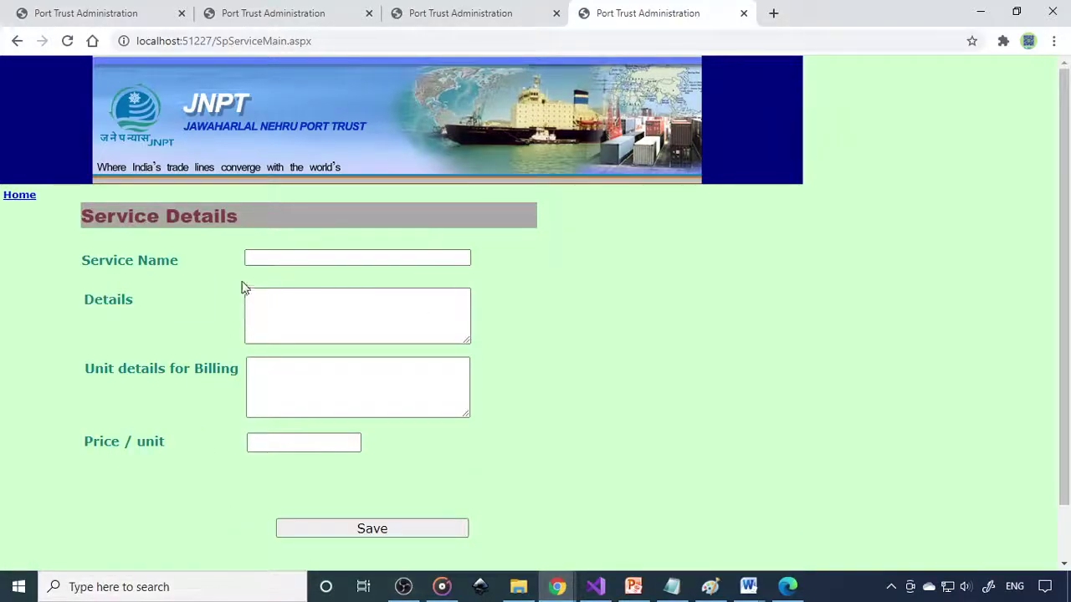
click(23, 195)
Step: Check the provider's Service List of two services and the list of two vessel operators
click(155, 326)
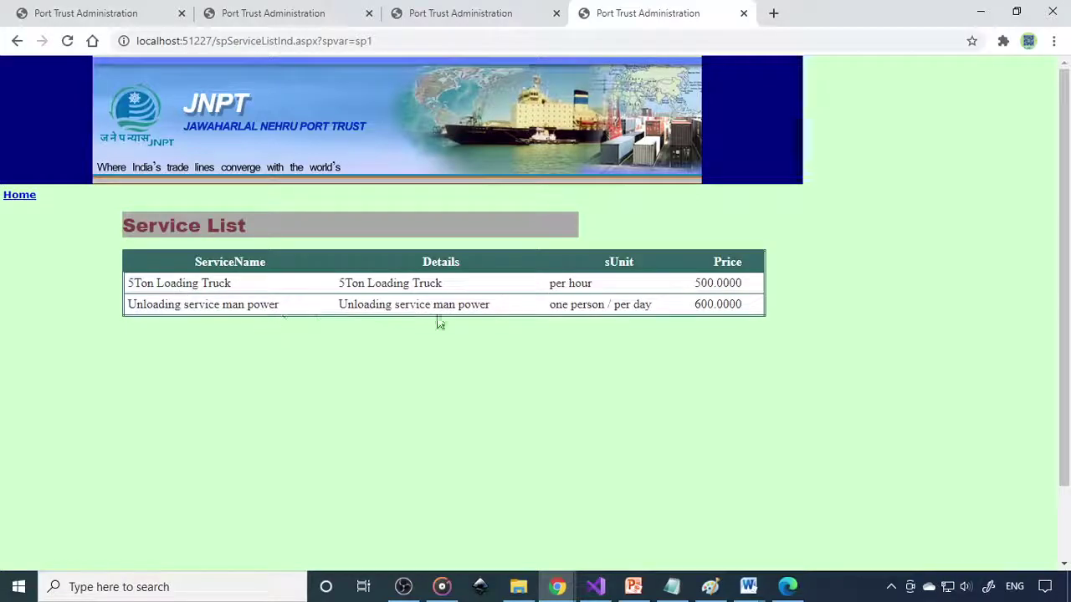
click(23, 197)
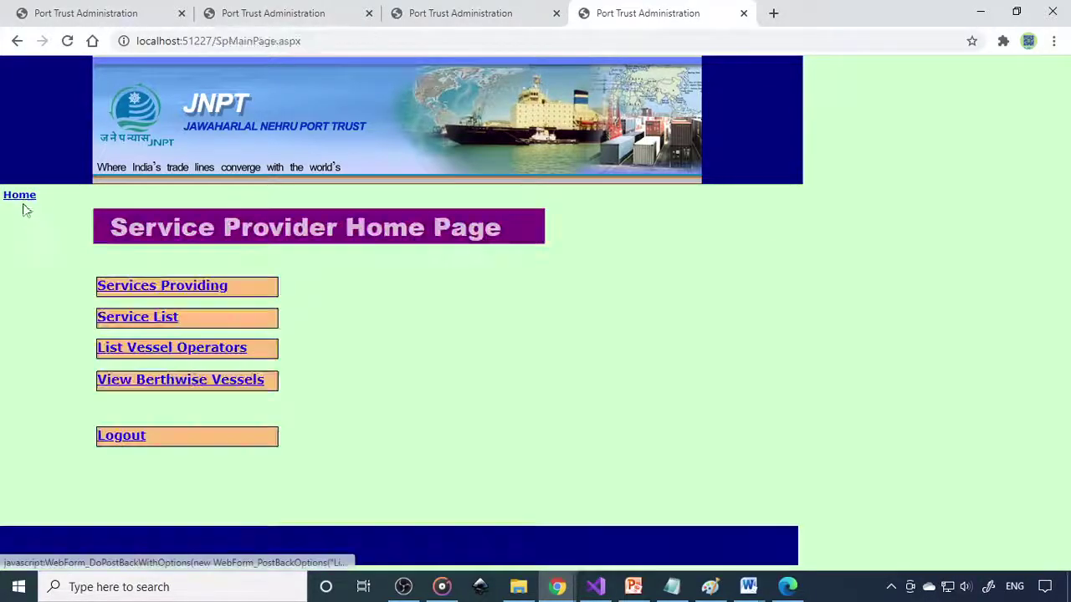
click(171, 352)
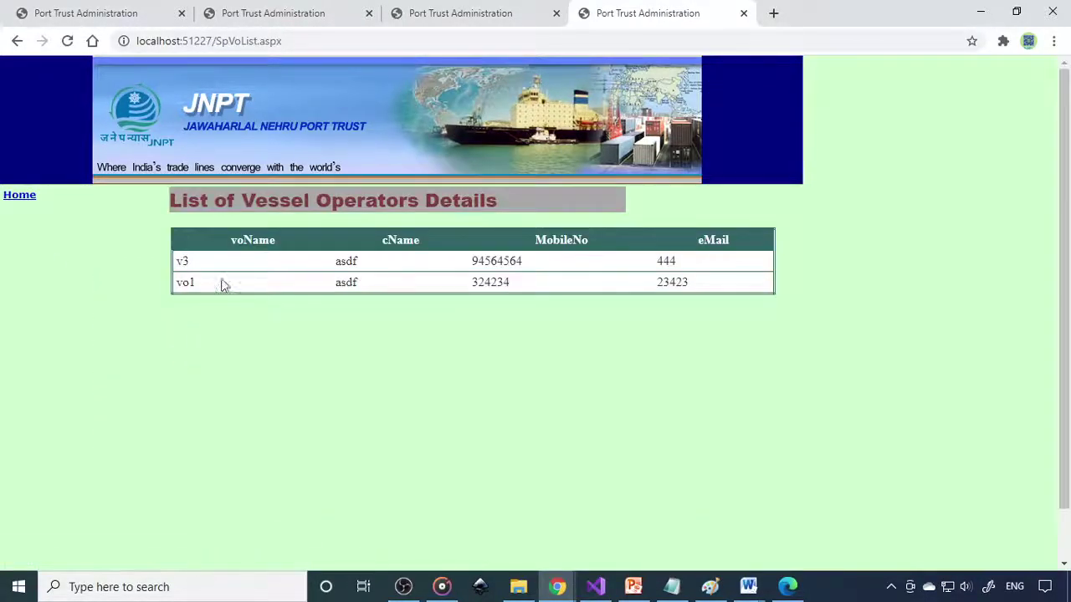
click(18, 195)
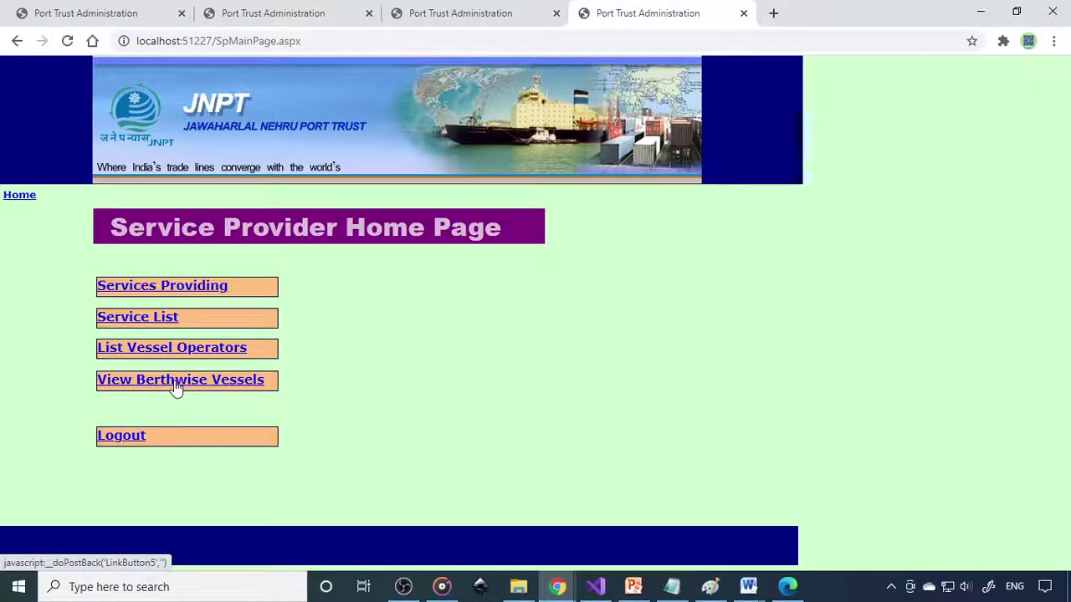
click(176, 387)
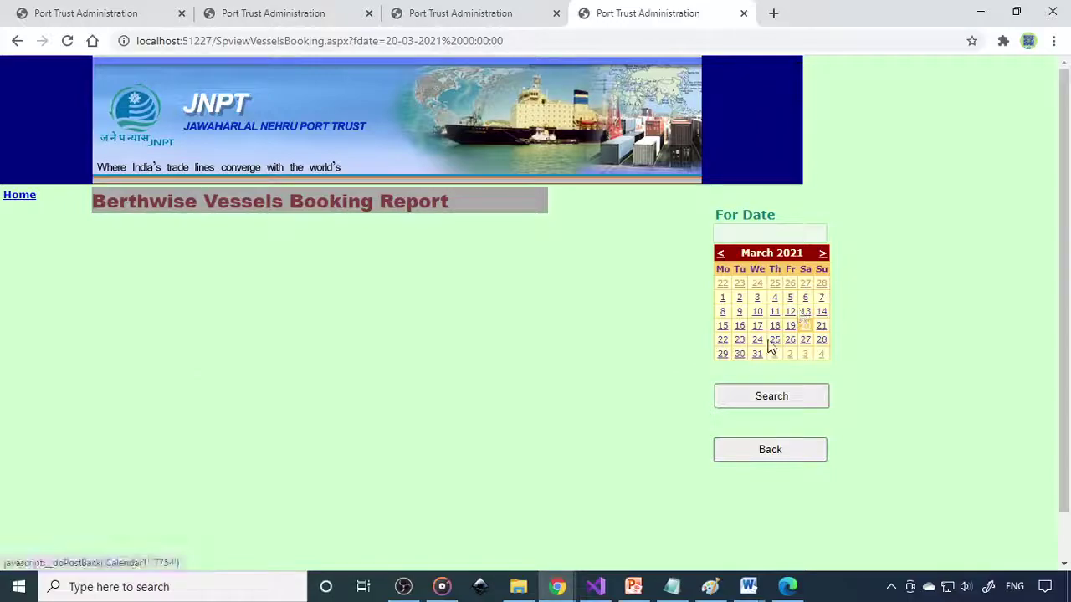
Step: Search the berthwise vessel report for 25-Mar-2021, showing Berth 2 booked for Brind91
click(776, 398)
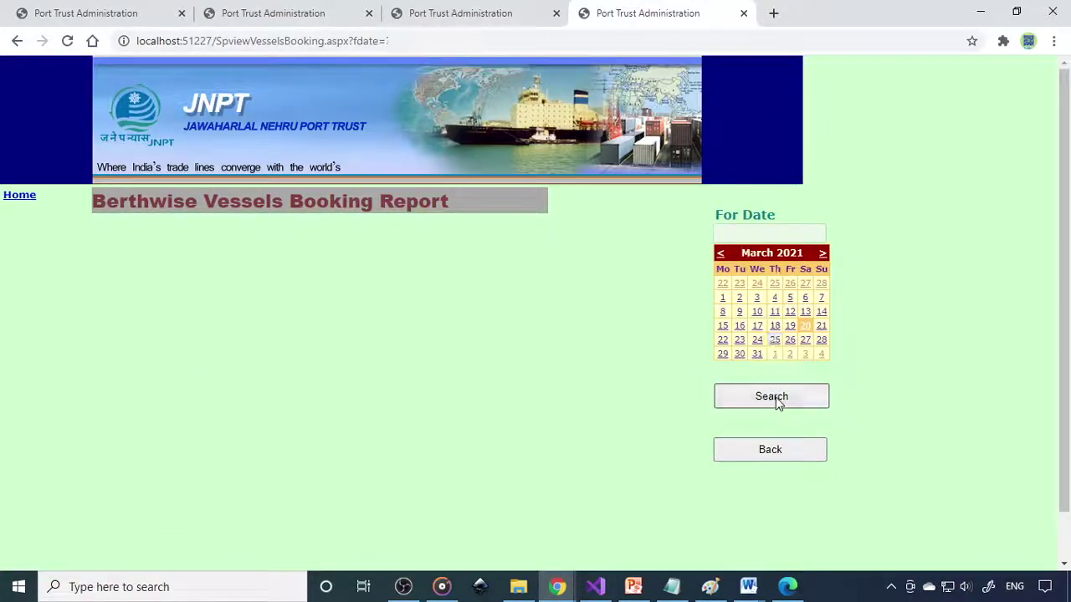
click(776, 340)
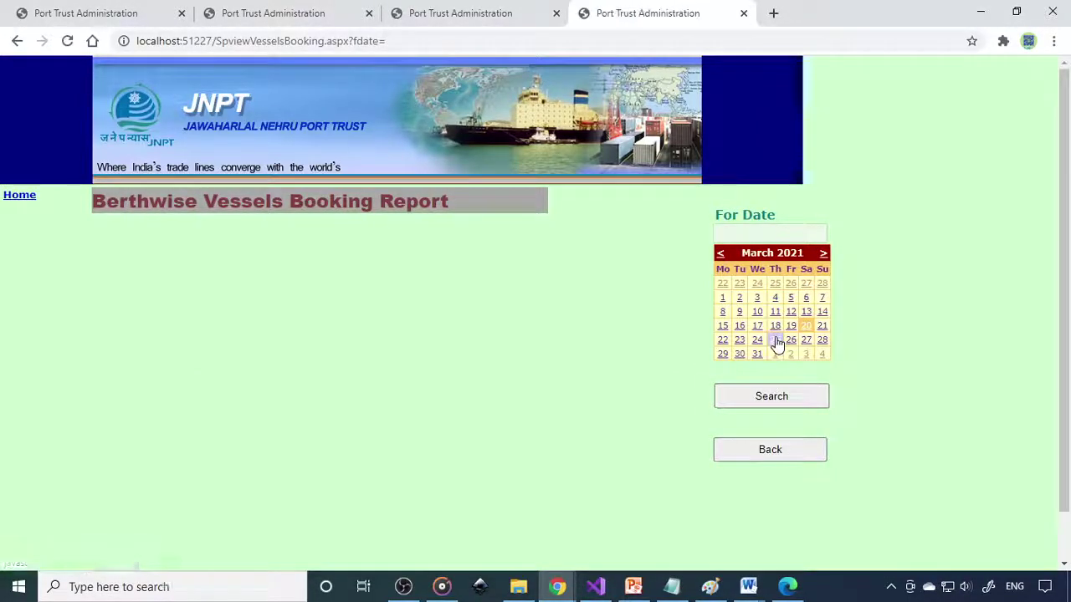
click(725, 343)
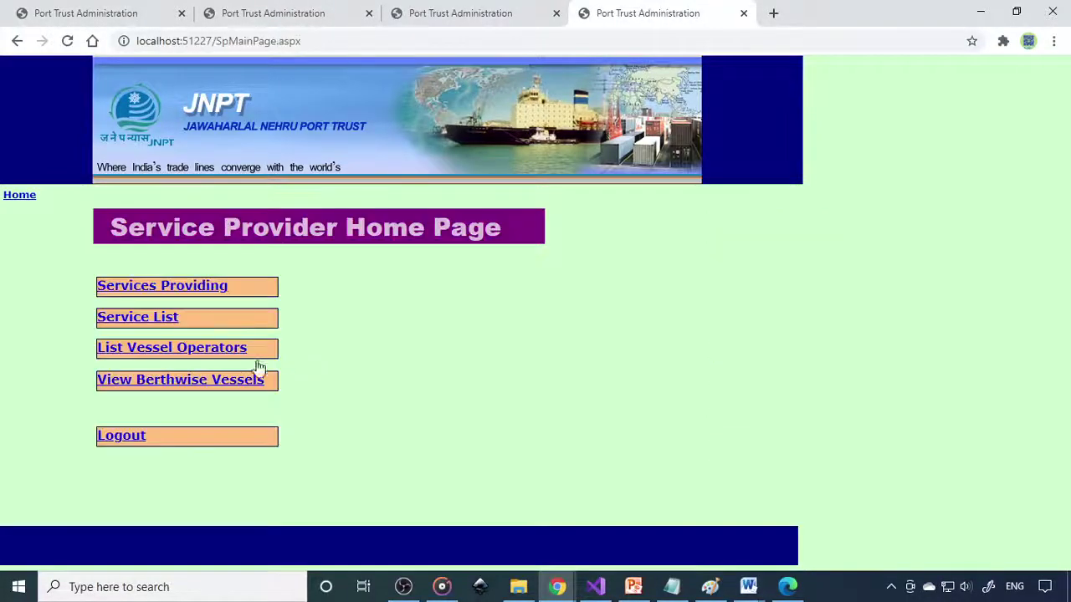
click(198, 385)
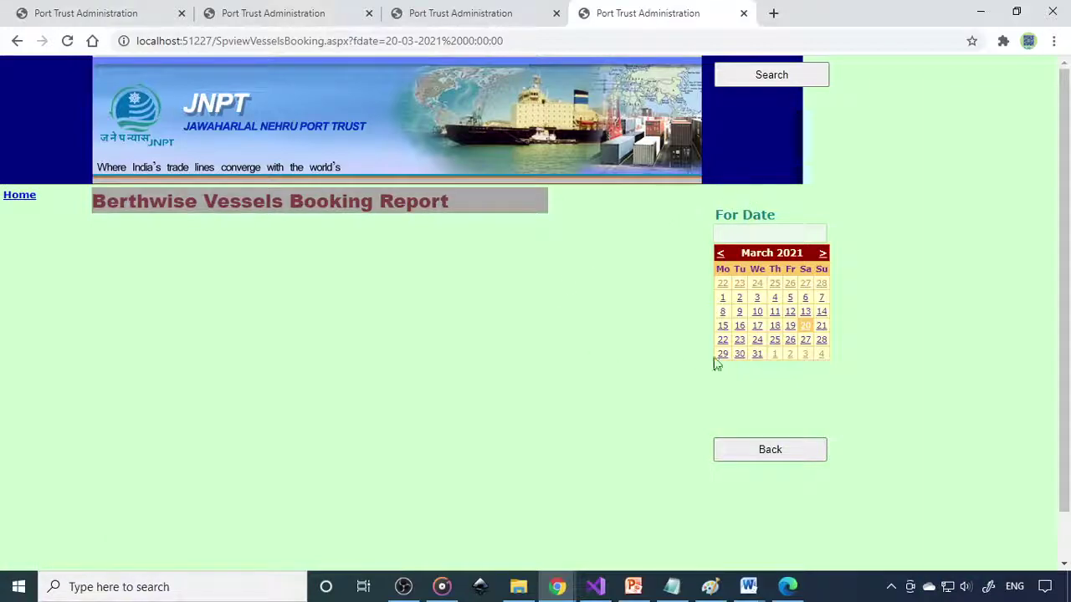
click(777, 343)
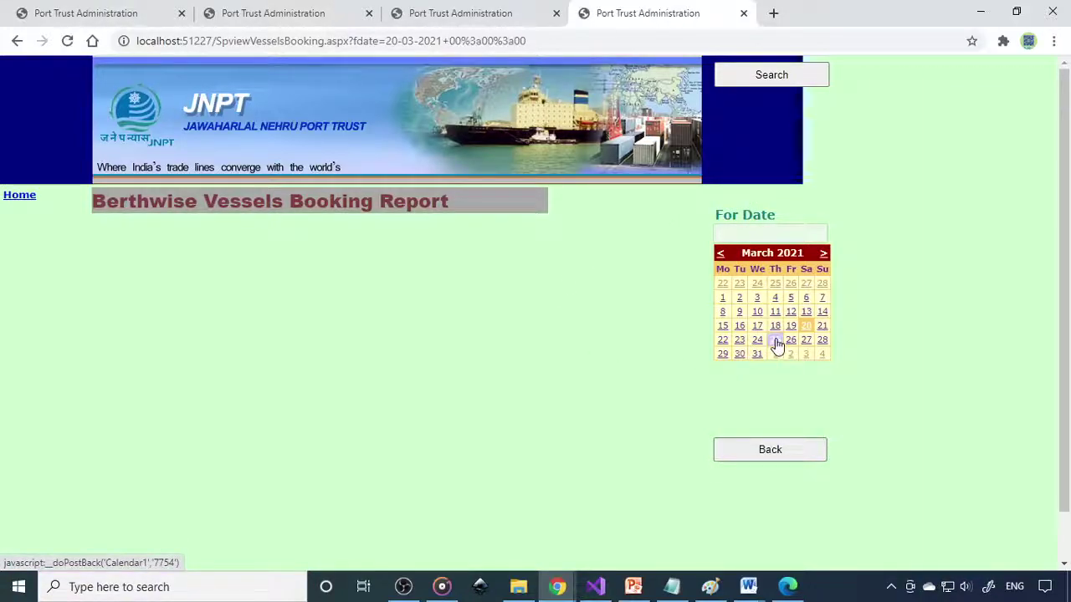
click(778, 76)
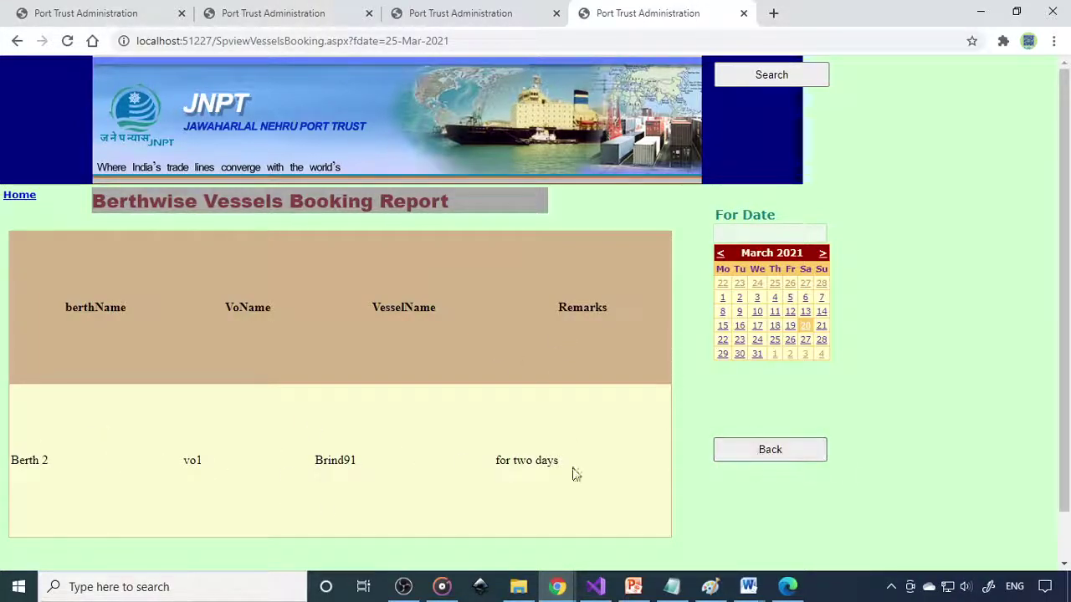
click(810, 456)
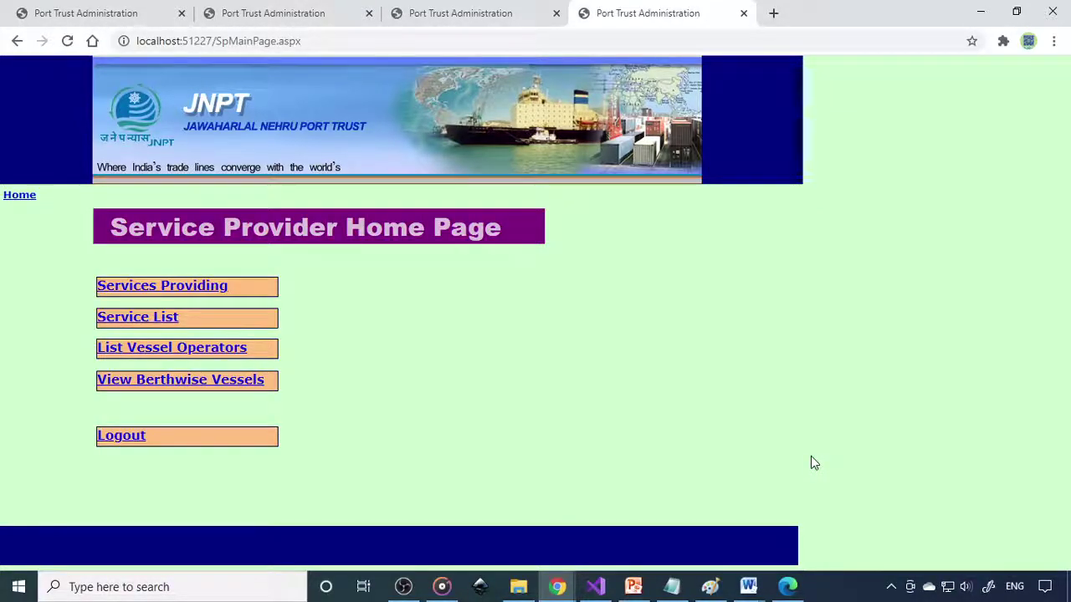
click(64, 10)
Step: Step through the Employee, Vessel Operator and Service Provider home page tabs
click(246, 8)
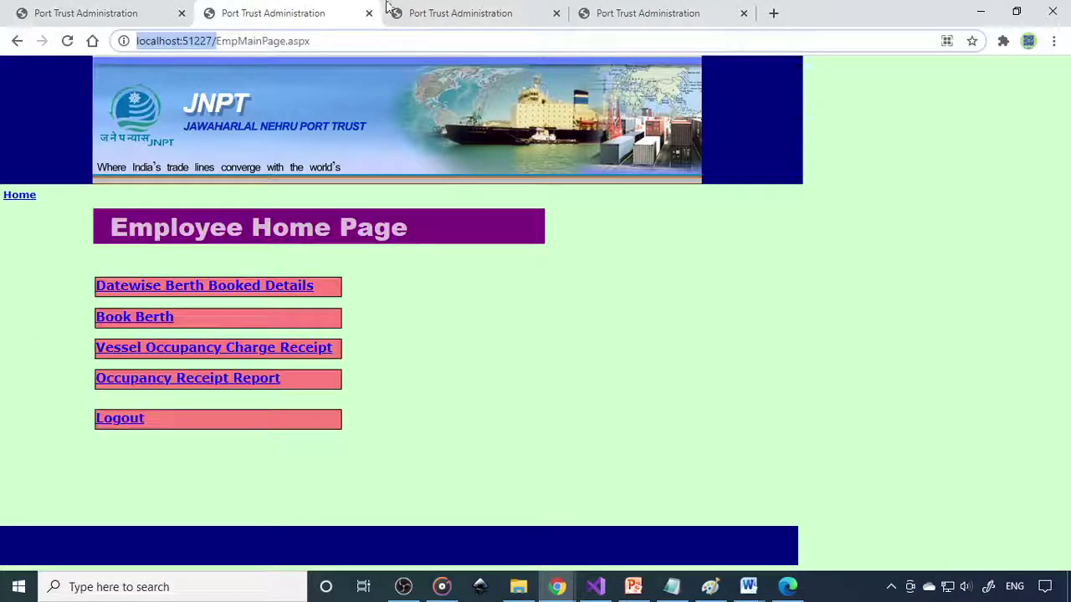
click(418, 10)
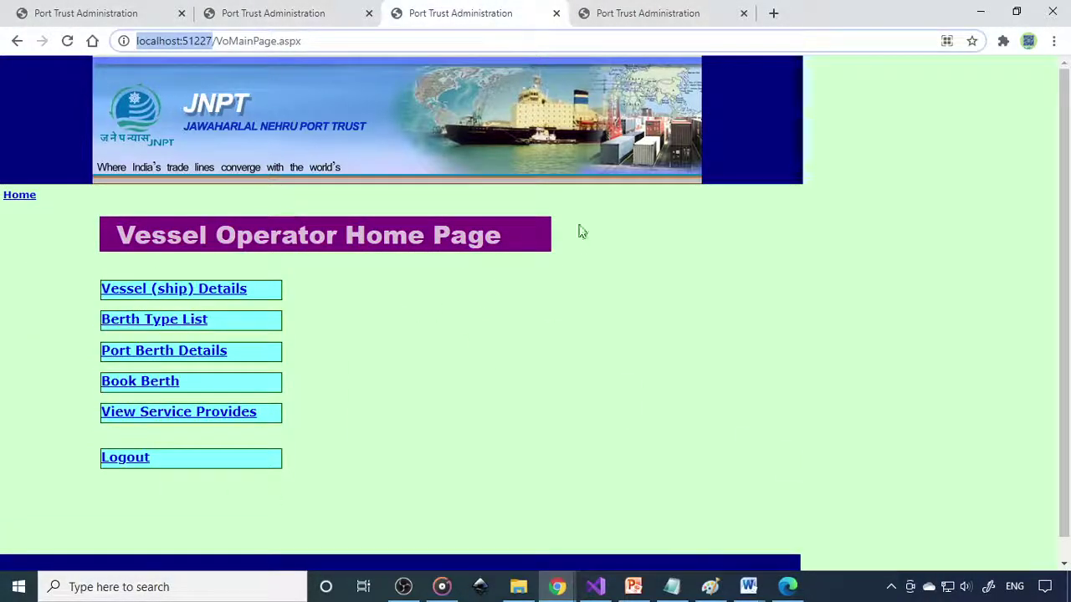
click(661, 15)
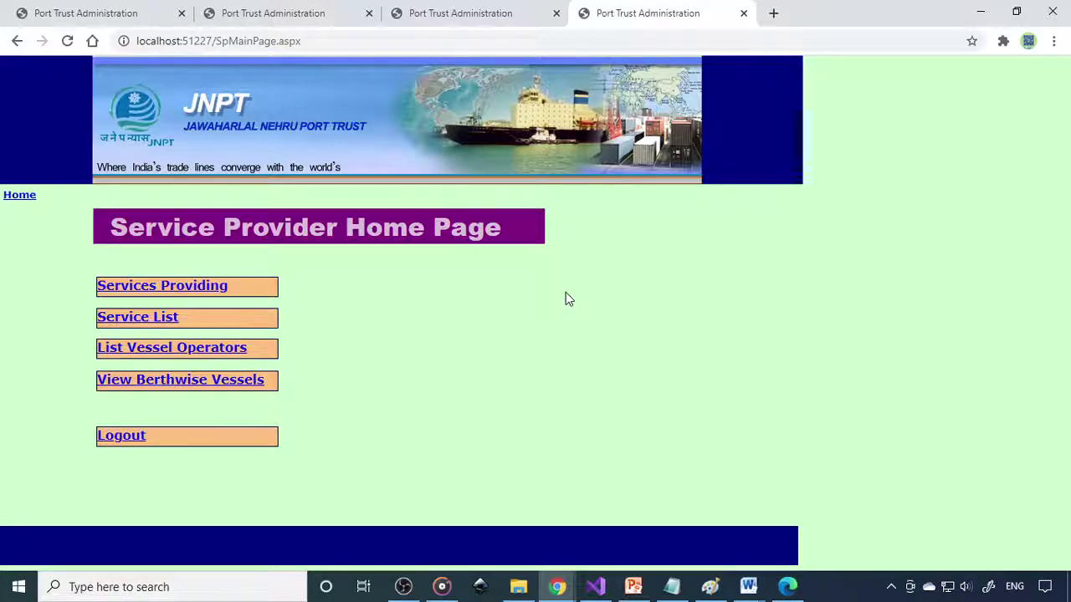
Step: Bring up the YouTube channel's Videos page in Edge, scrolled to the top
click(788, 586)
scroll(1055, 391, up, 3)
scroll(1056, 391, up, 5)
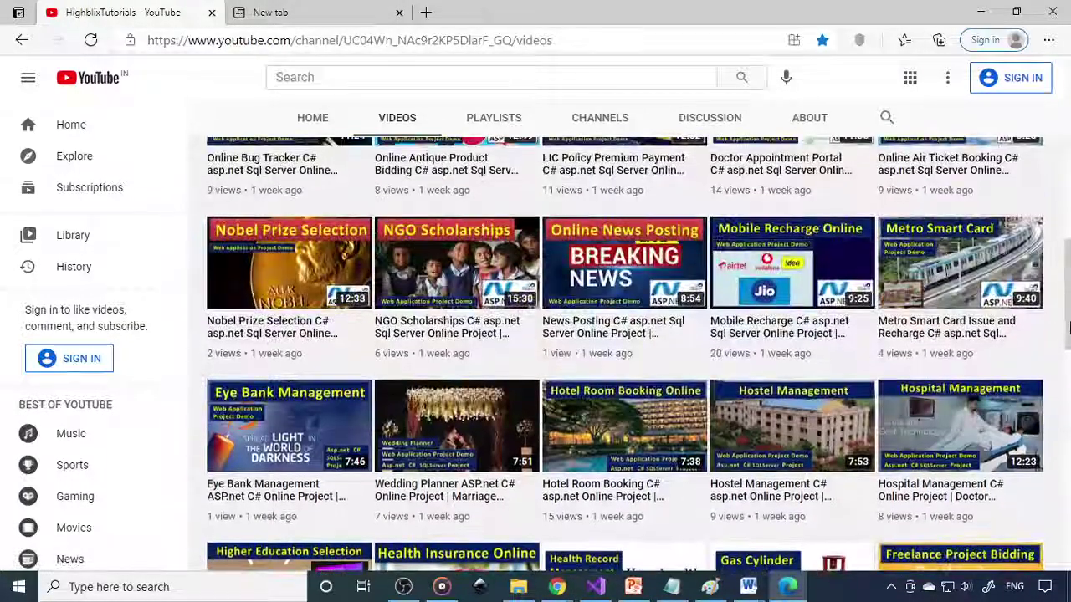